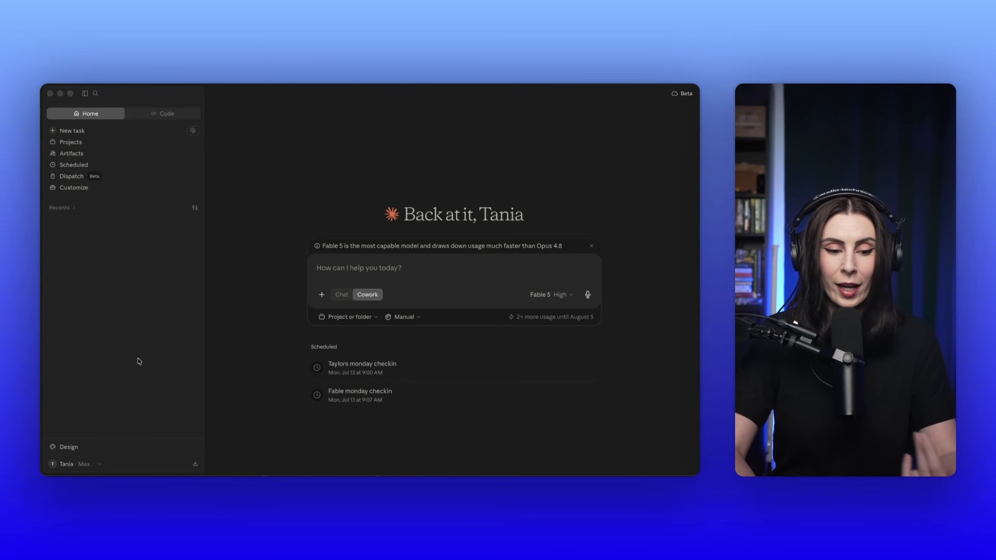
Step: Open the Claude Design workspace and widen its window to cover the main Claude window
left_click(84, 448)
left_click(74, 449)
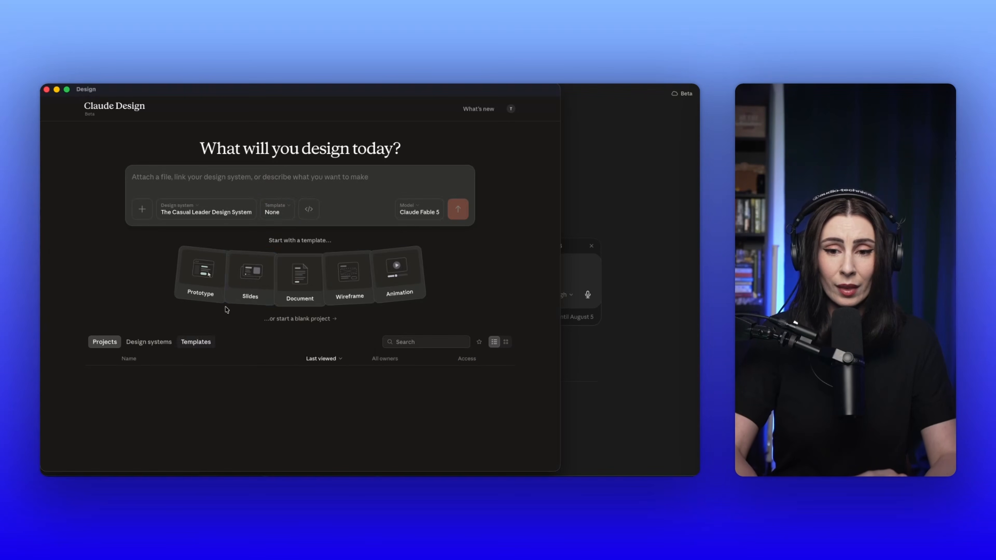
left_click(256, 290)
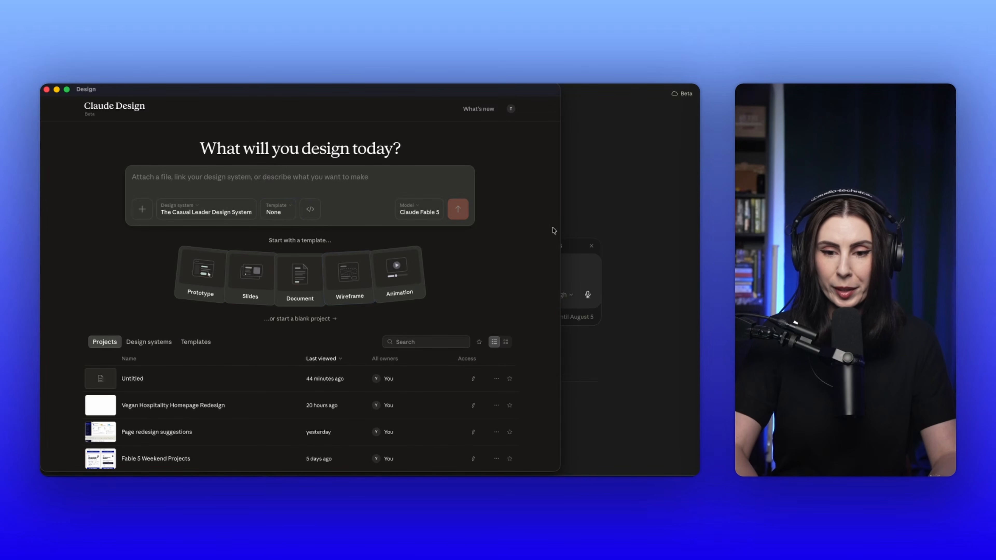
left_click_drag(560, 216, 694, 220)
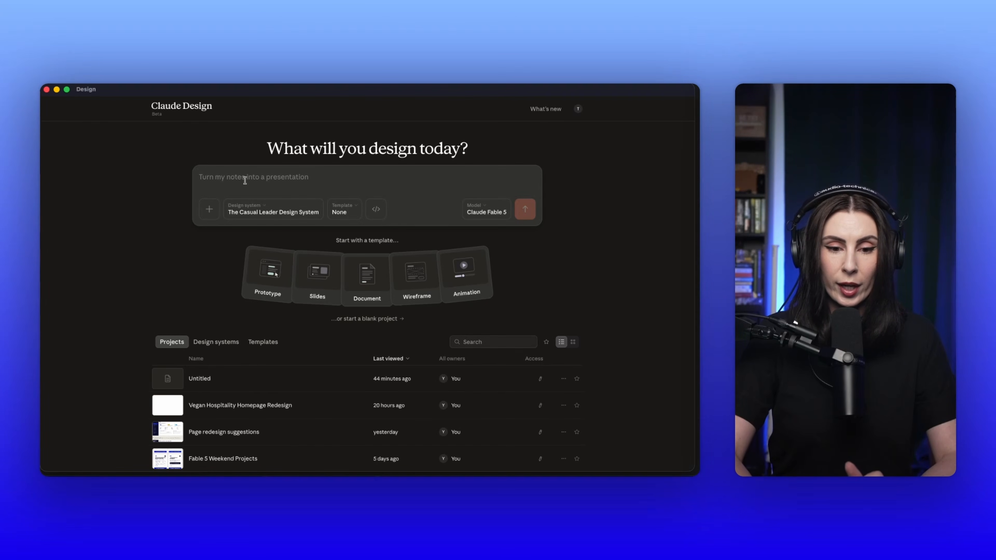
Step: Review the design system, template and codebase options available for a new design prompt
left_click(262, 208)
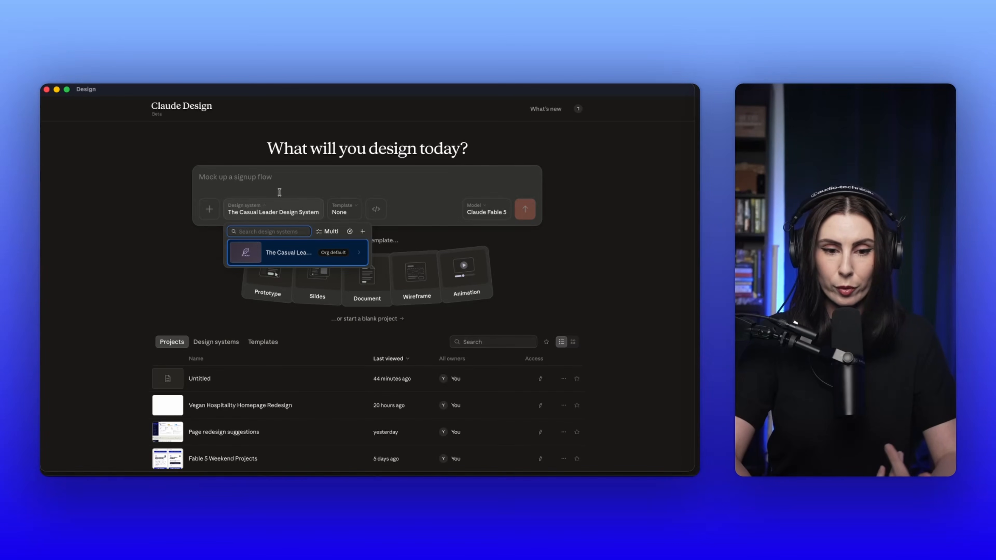
left_click(343, 212)
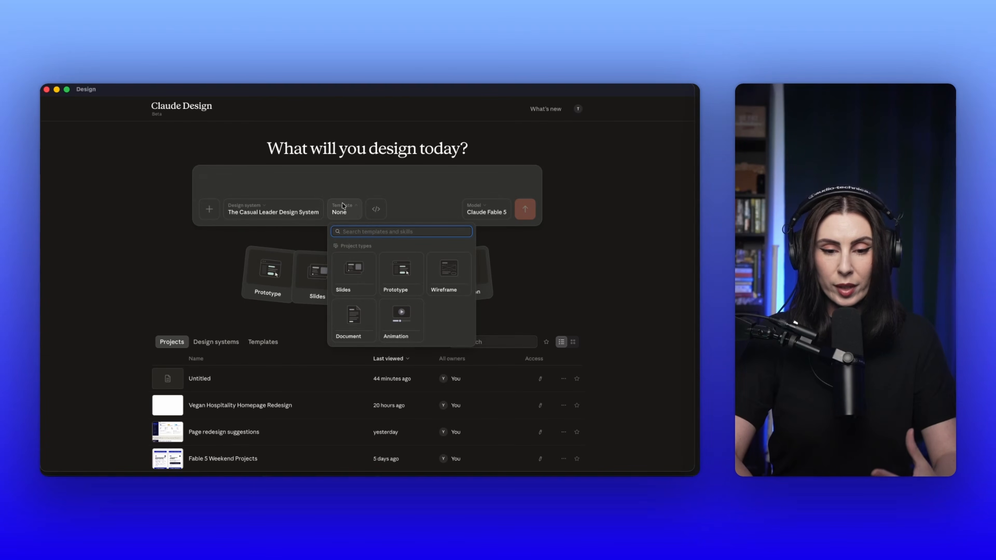
left_click(401, 316)
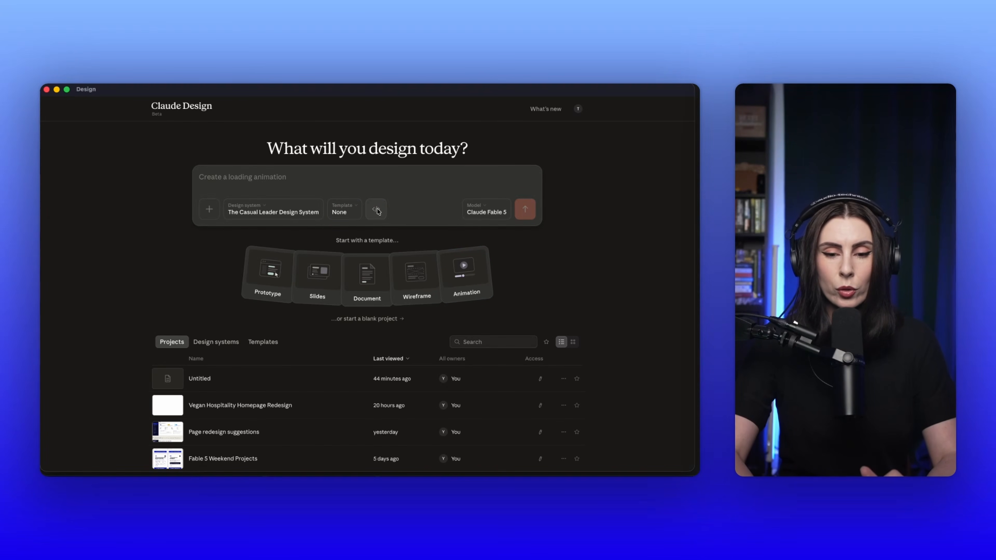
left_click(376, 213)
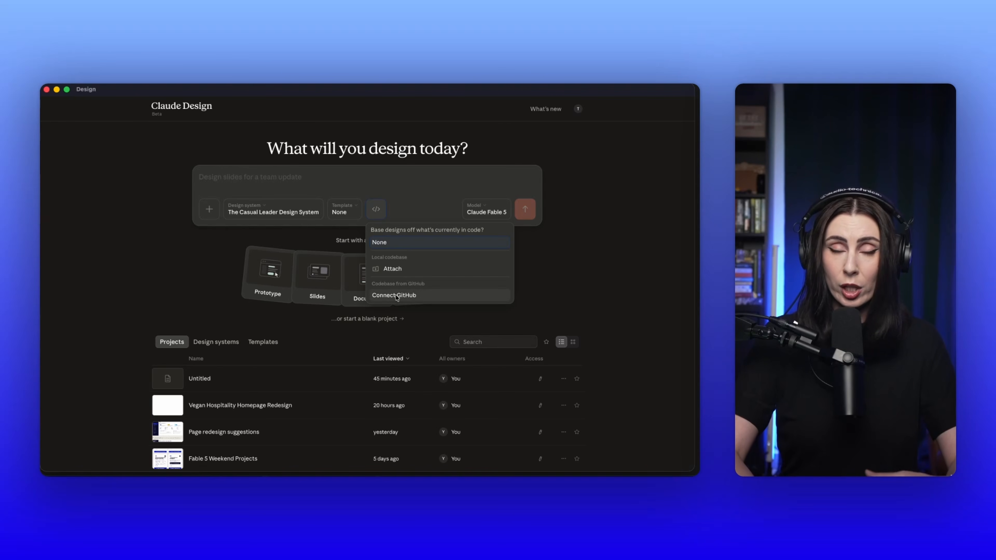
Step: Review what can be attached to the design prompt and look through the list of available skills
left_click(212, 212)
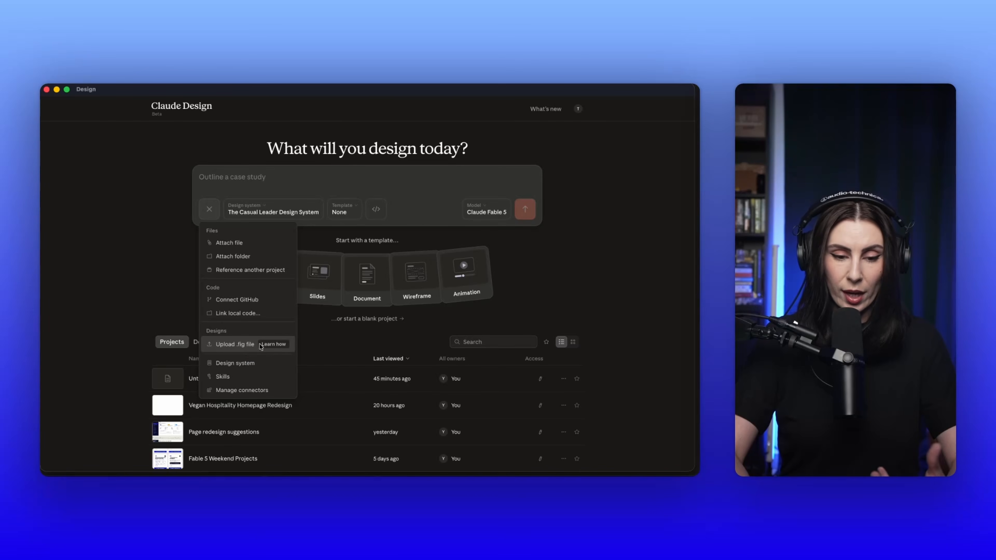
left_click(235, 380)
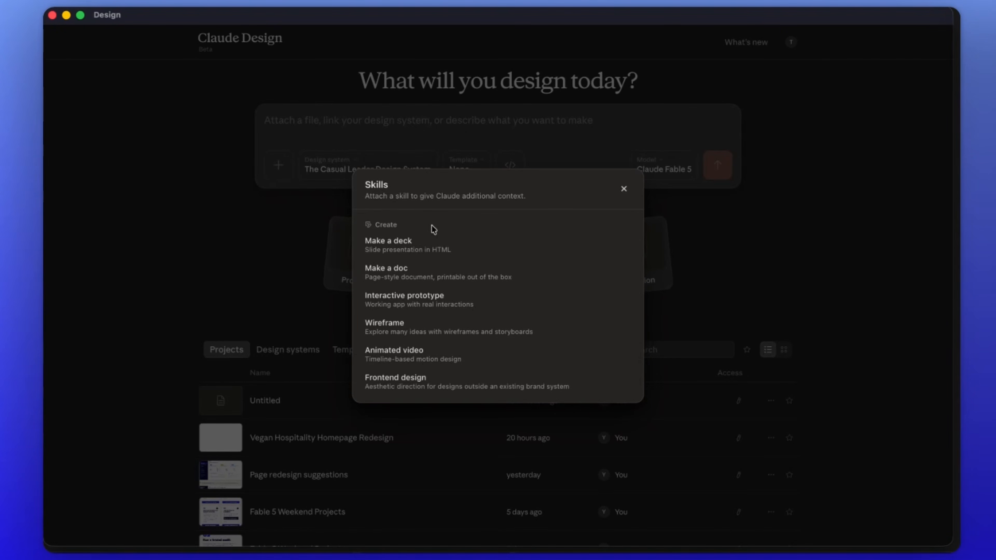
scroll(443, 306, "down", 1)
scroll(441, 305, "up", 2)
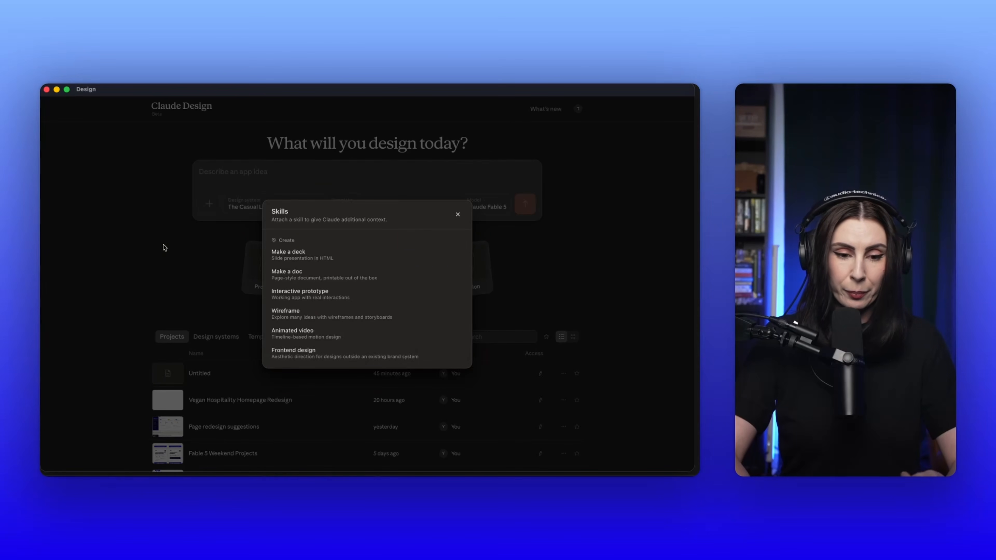
Step: Look through the saved templates and design systems, and return to the project list
left_click(247, 337)
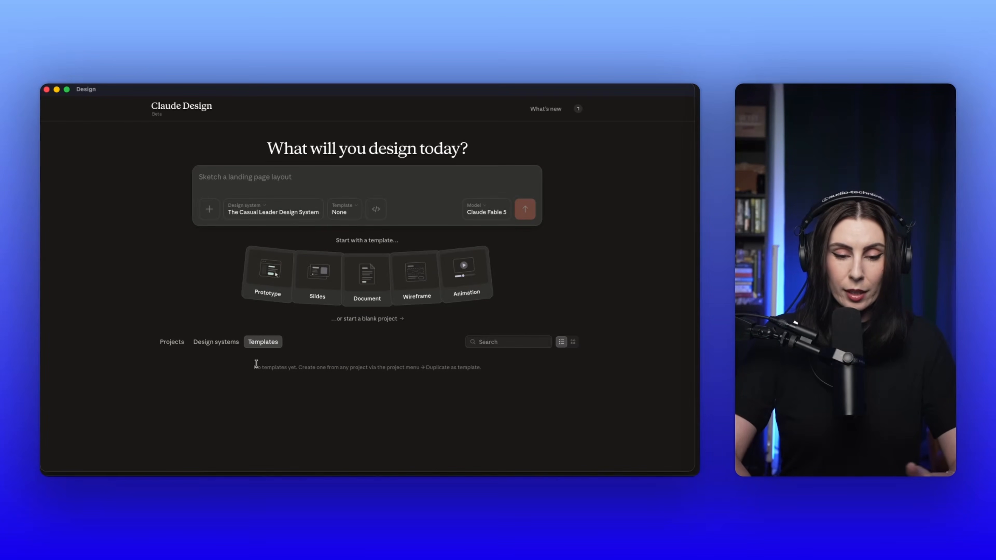
left_click(216, 342)
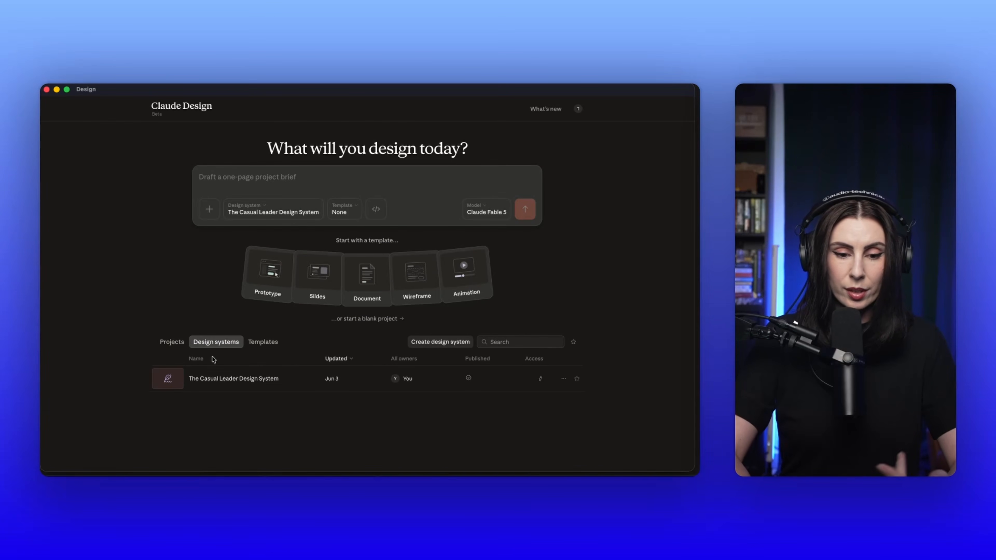
left_click(175, 343)
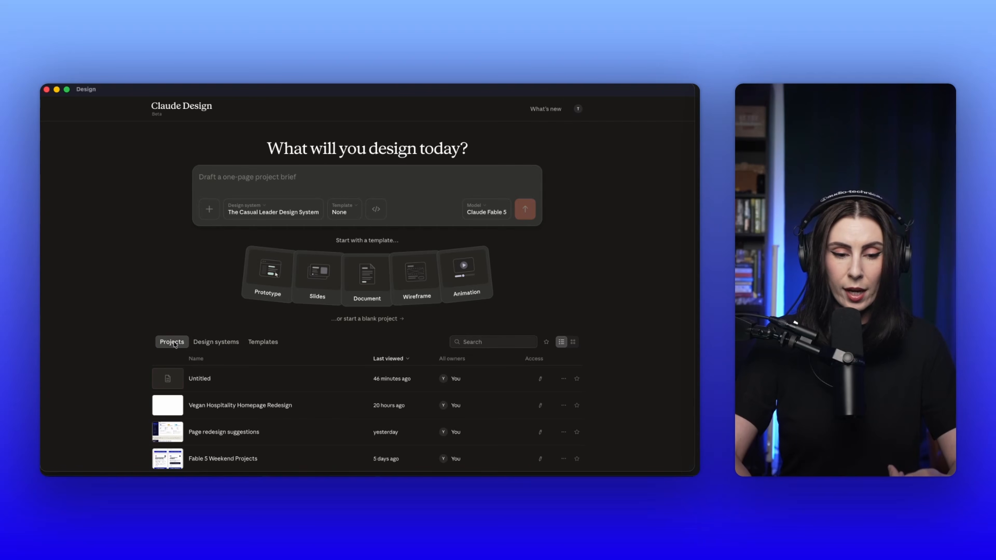
Step: Review the model choices and effort levels for the design prompt, keeping the current selection
left_click(500, 213)
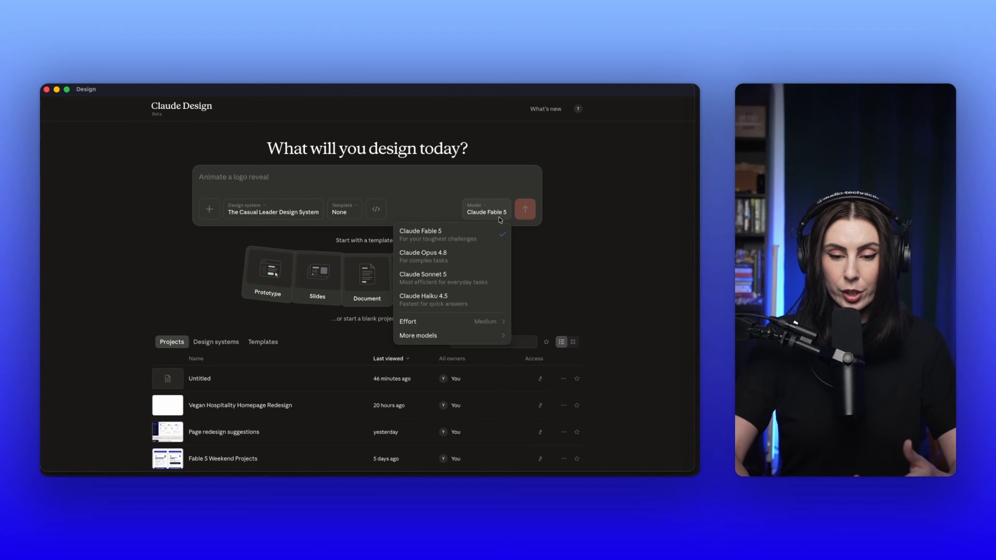
mouse_move(484, 326)
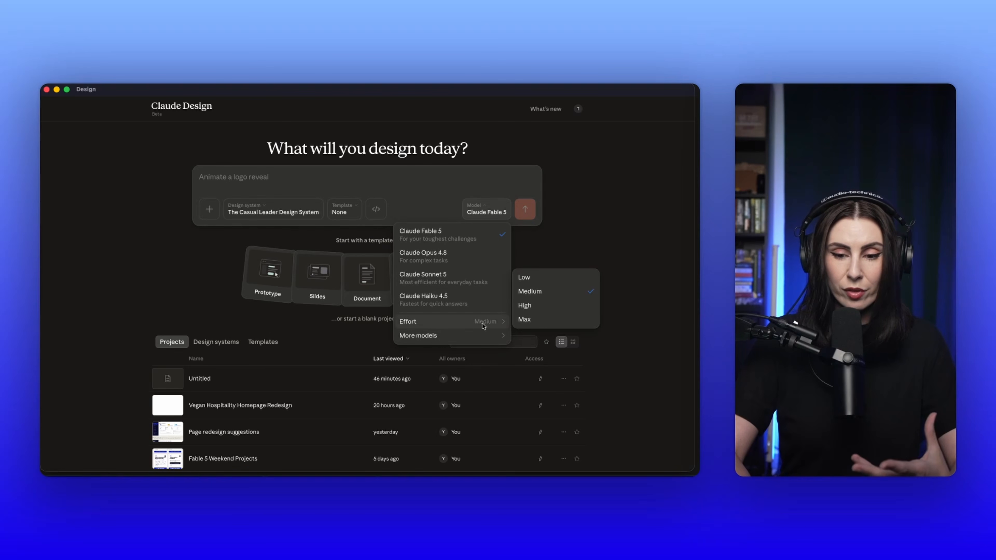
left_click(211, 179)
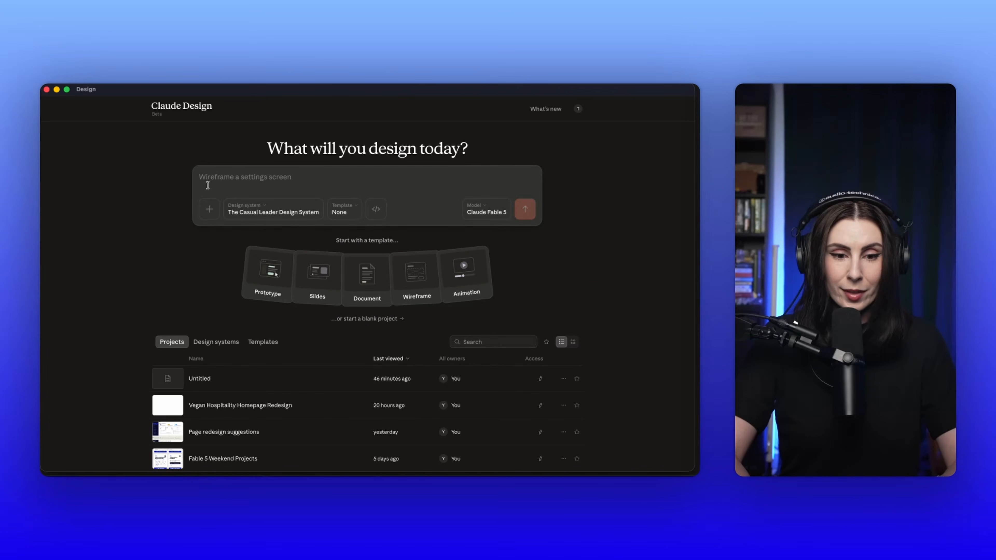
Step: Examine the Create here setup form for a new design system, and leave it without entering anything
left_click(208, 216)
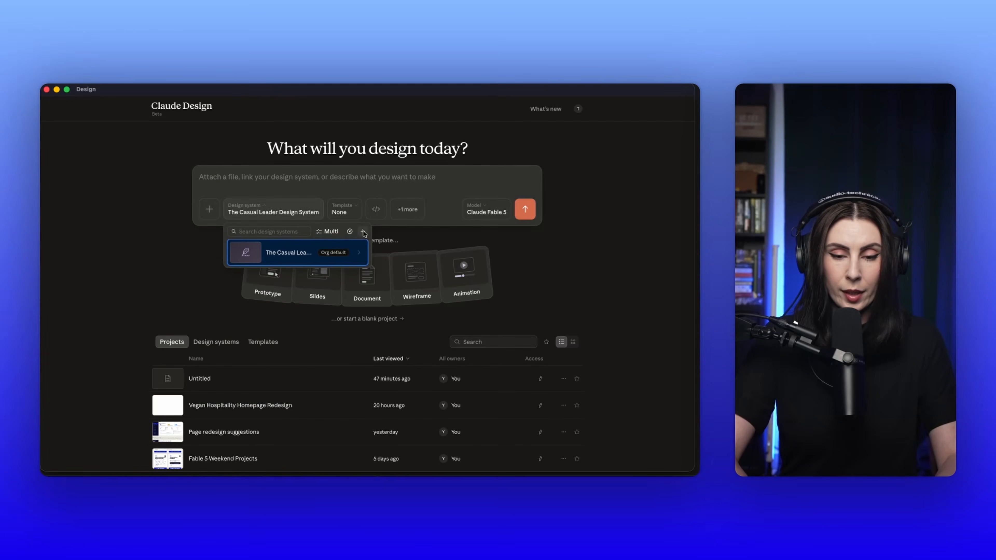
left_click(359, 234)
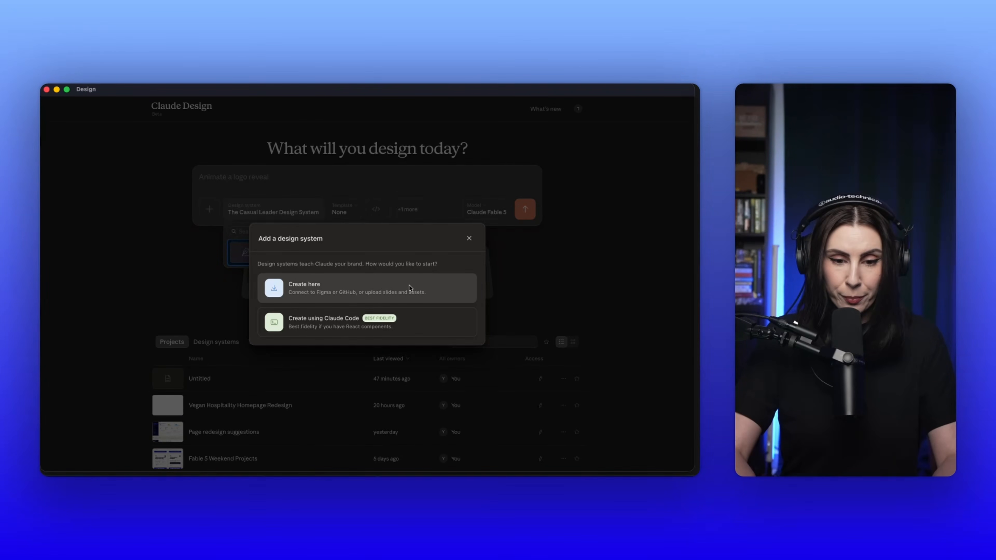
left_click(338, 285)
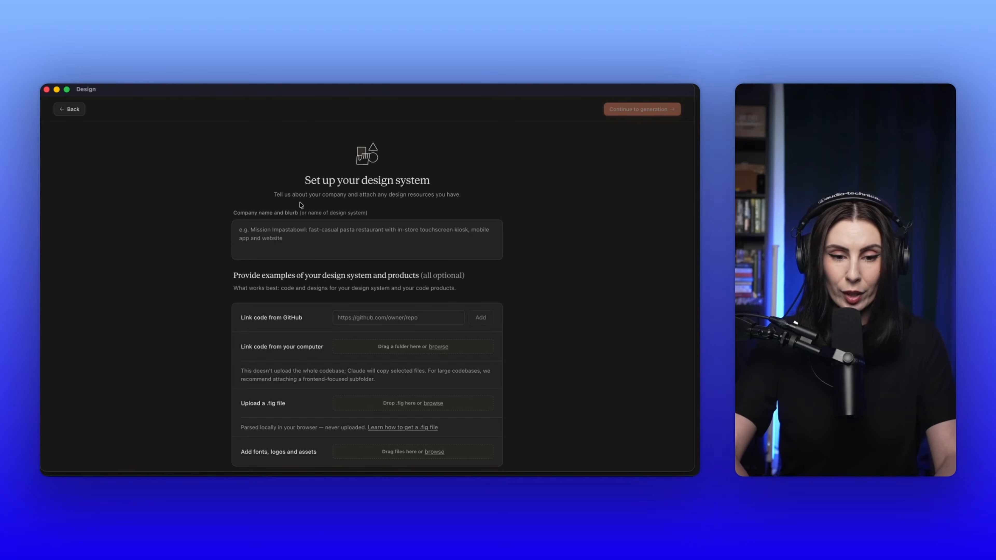
scroll(301, 205, "down", 2)
scroll(290, 204, "down", 3)
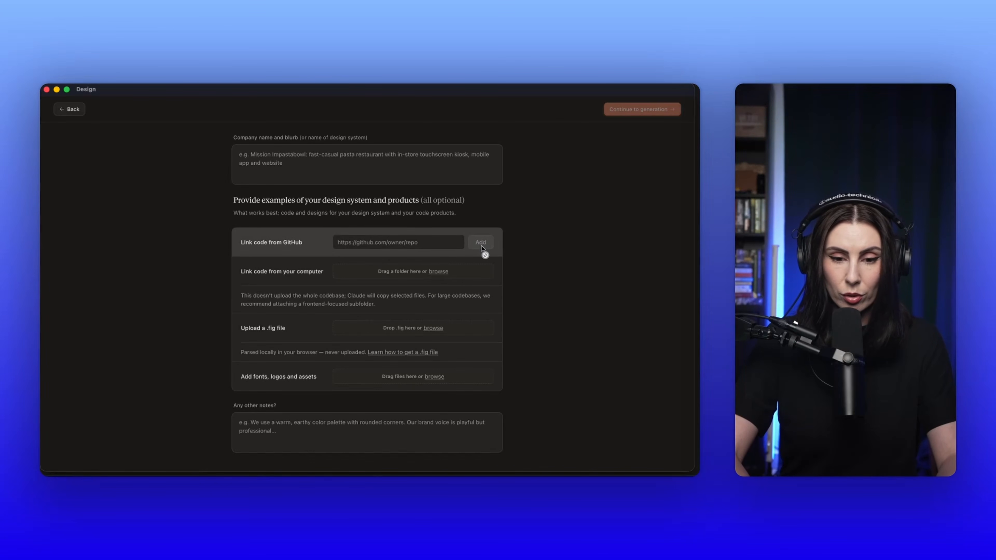
scroll(466, 249, "down", 1)
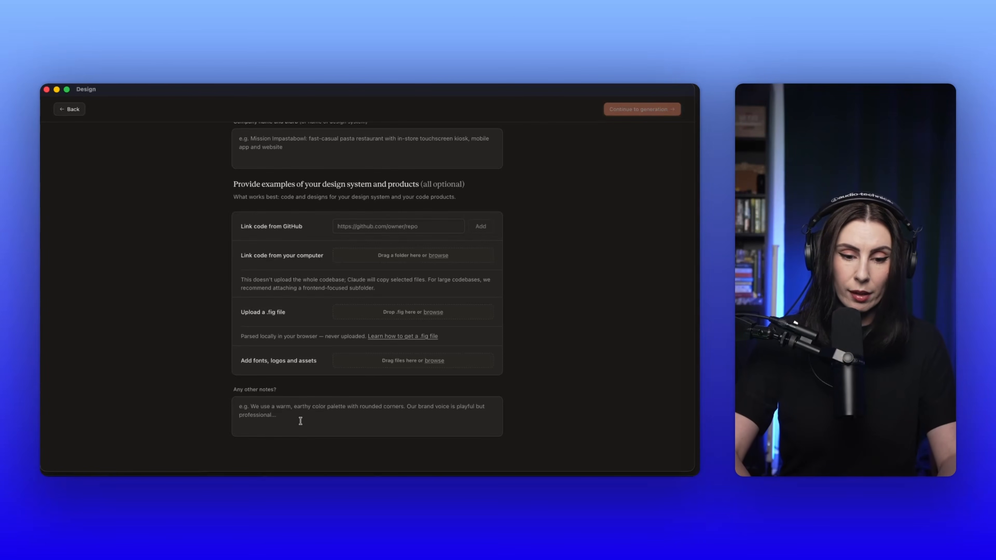
scroll(300, 420, "up", 3)
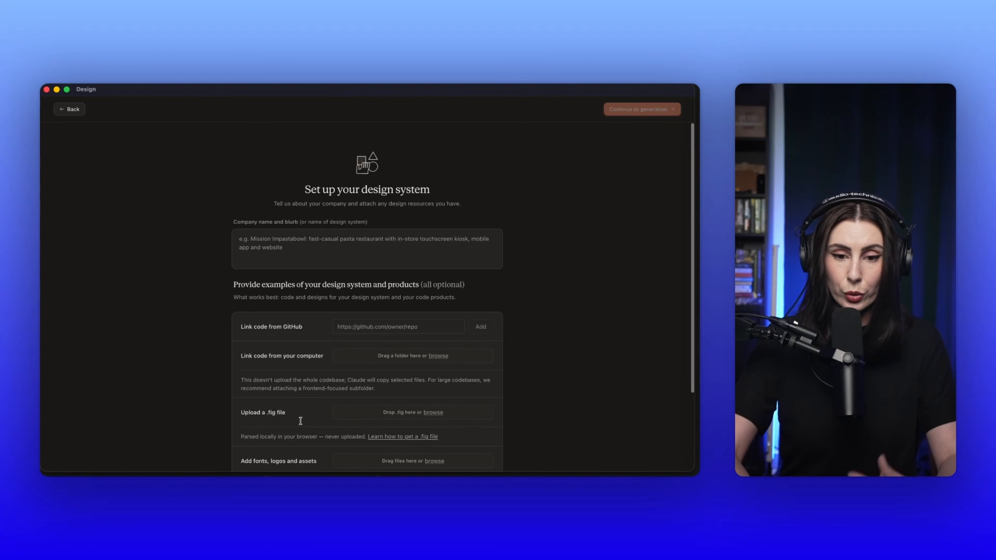
left_click(71, 111)
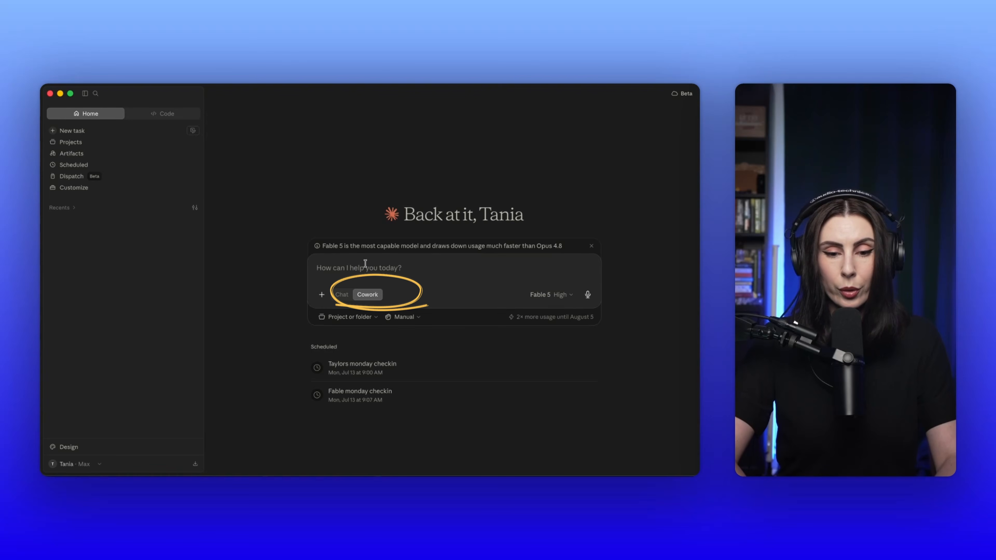
Step: Start a new project from the Cowork prompt and browse to the work folder for its local folder
left_click(321, 295)
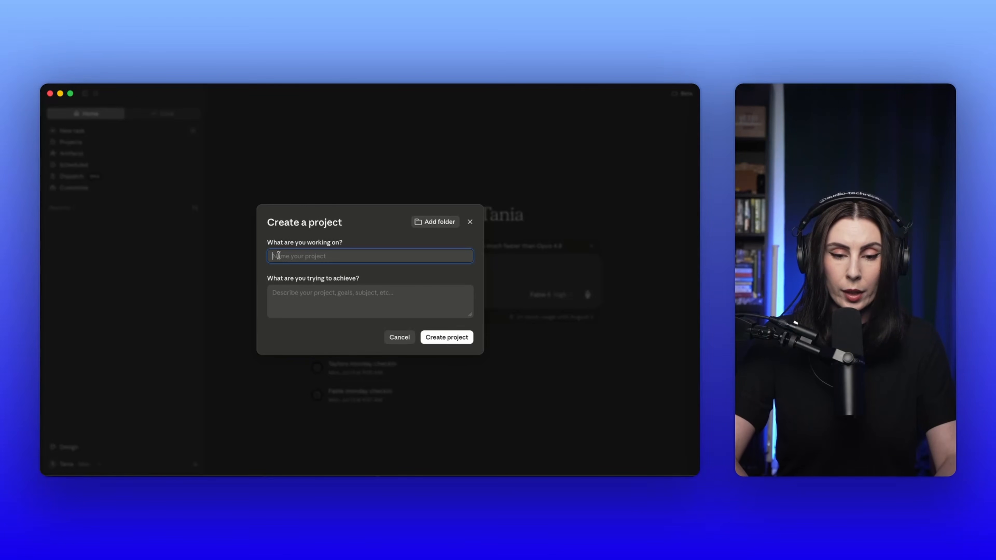
left_click(431, 223)
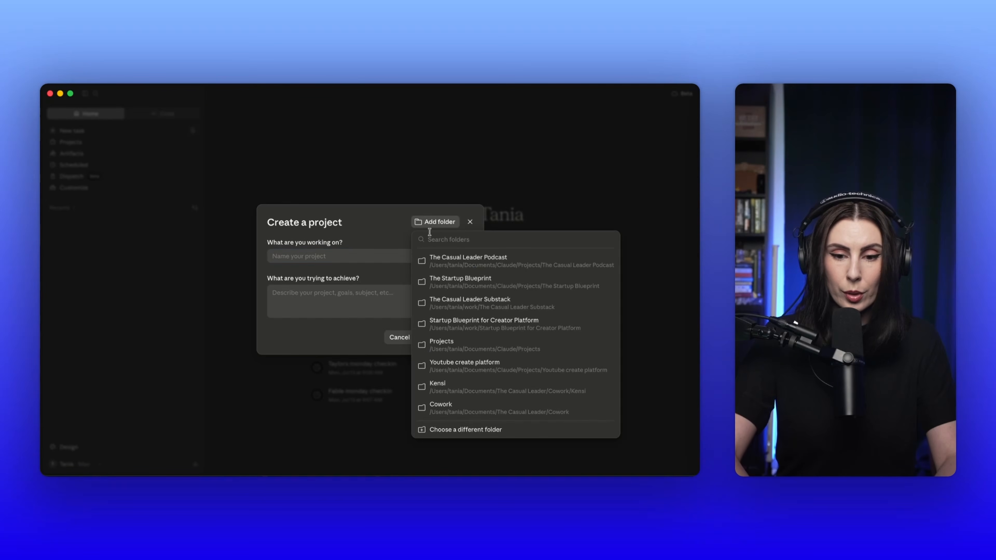
left_click(447, 430)
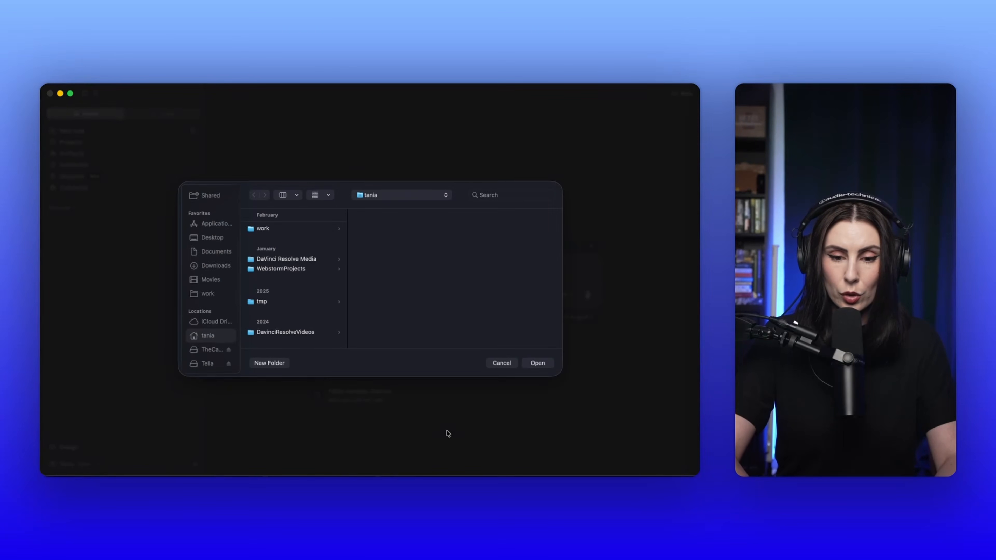
left_click(275, 232)
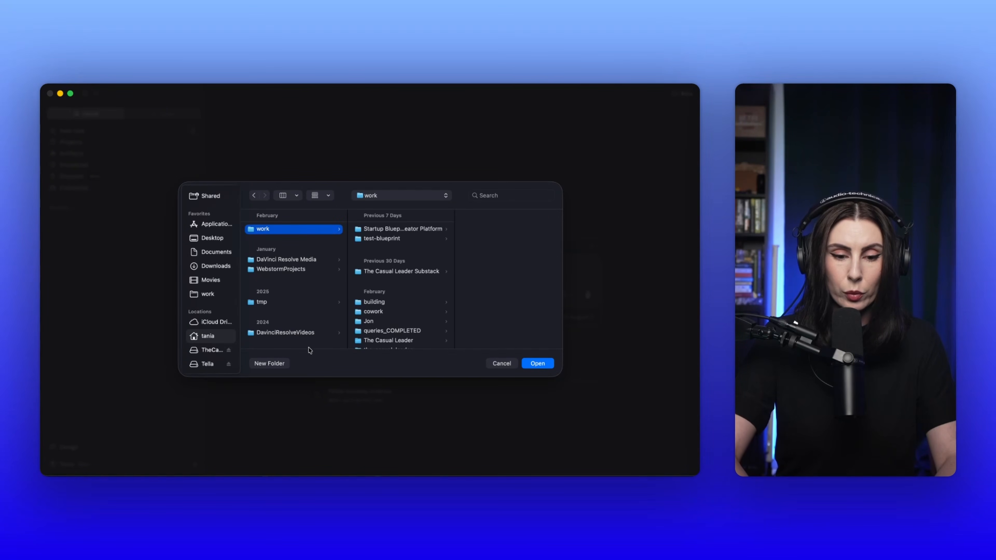
Step: Create a folder named New Demo Dir inside work, use it for the project, and allow Claude to change its files
left_click(274, 364)
type("New Demo ")
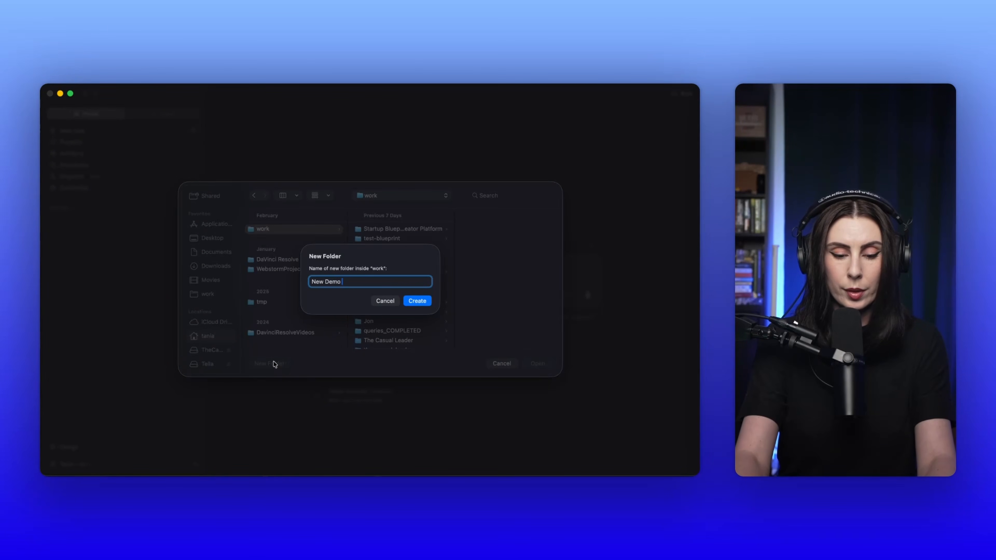
type("Dir")
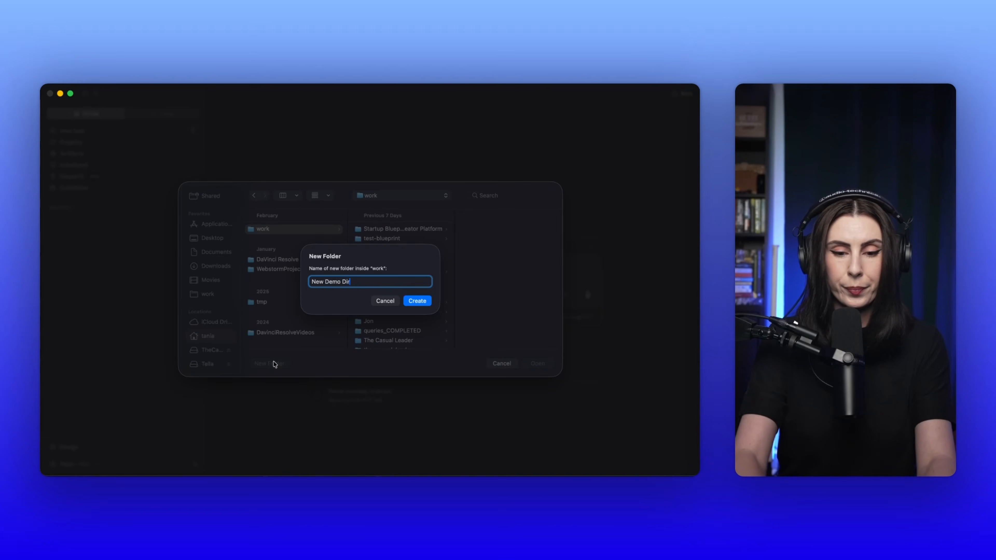
left_click(418, 301)
left_click(537, 364)
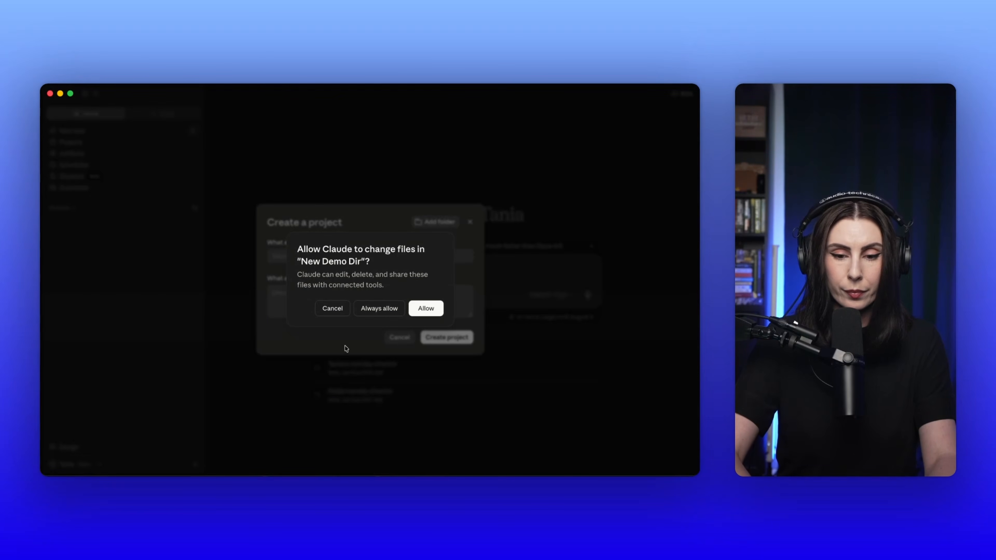
left_click(430, 312)
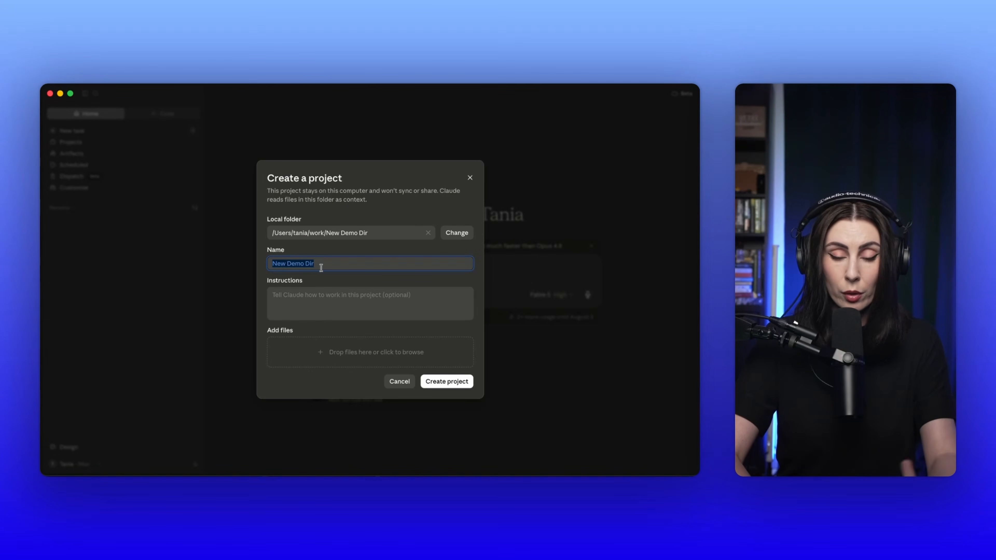
Step: Add the project instructions "We're working on creating a new brand for our creator platform" and create the project
left_click(308, 300)
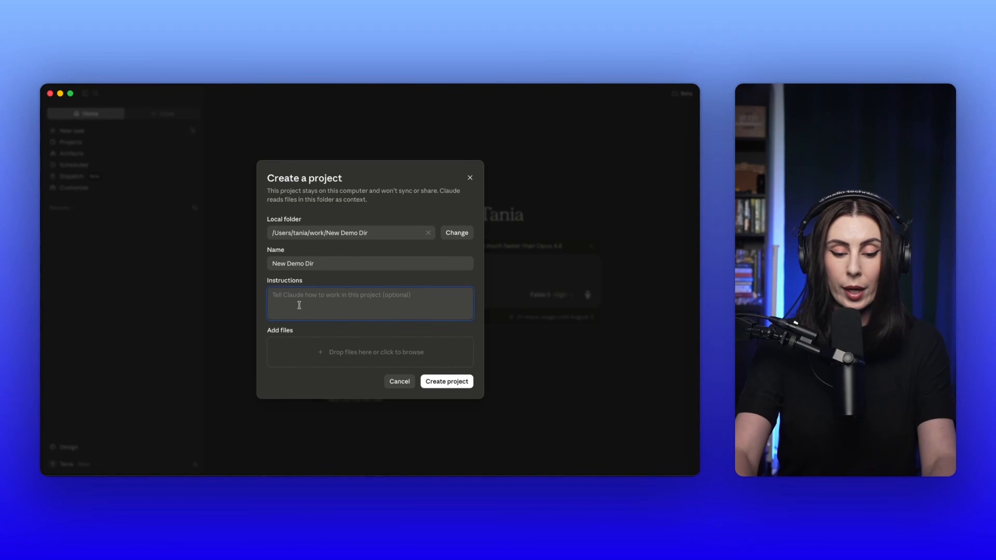
type("We're worki")
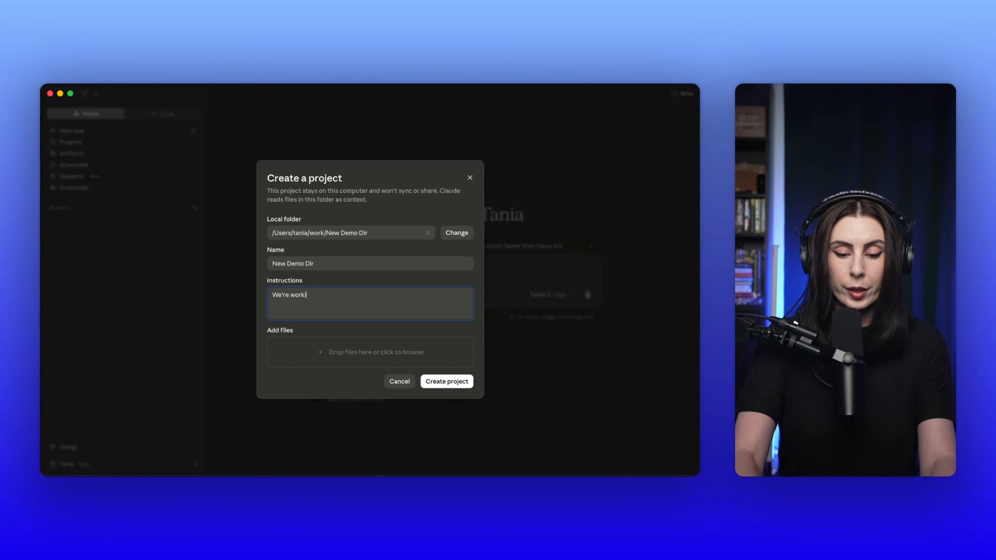
type("ng on creating ")
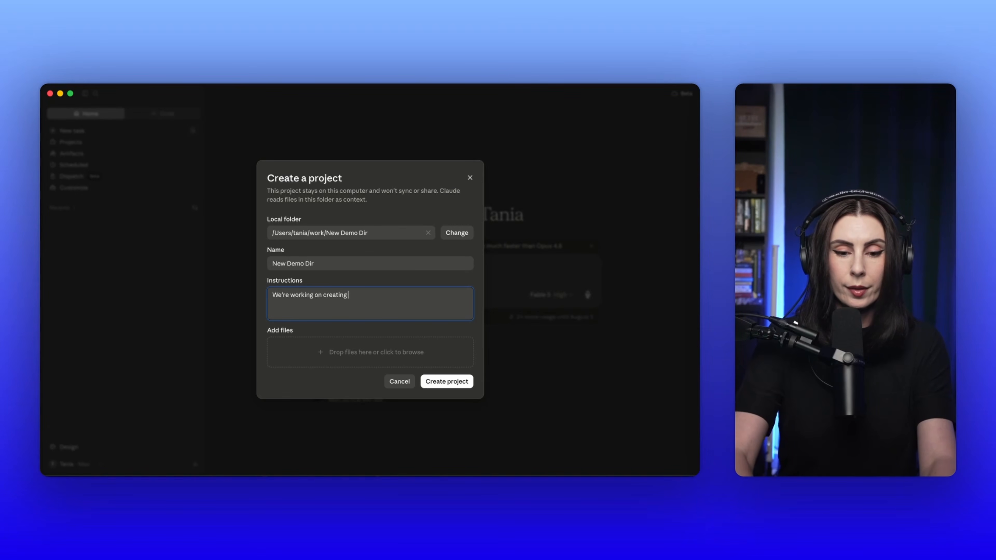
type("a new bra")
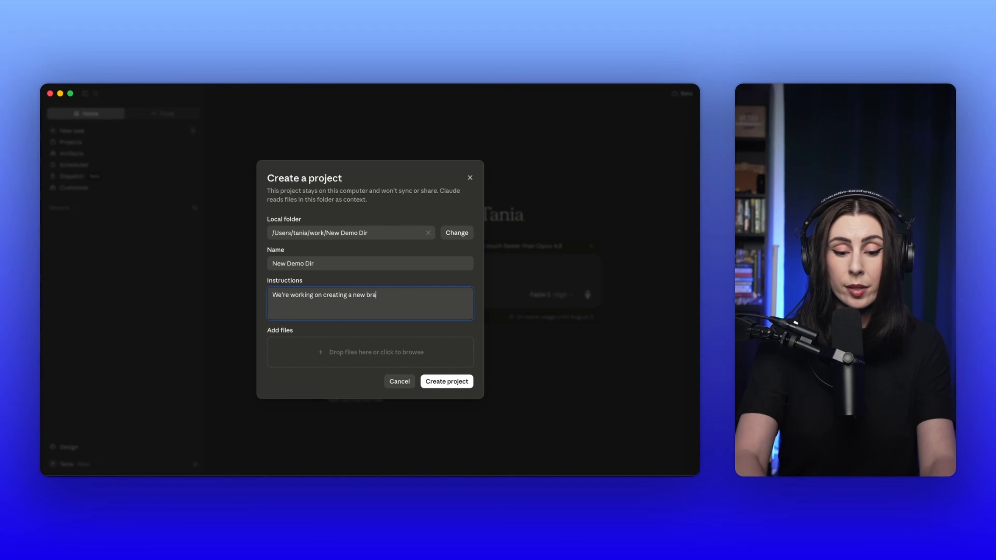
type("nd")
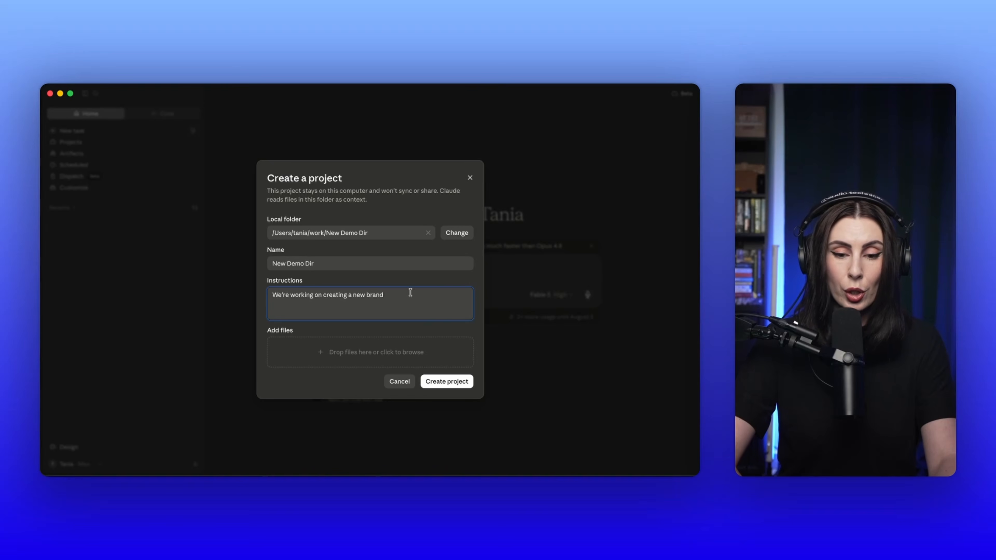
type("f")
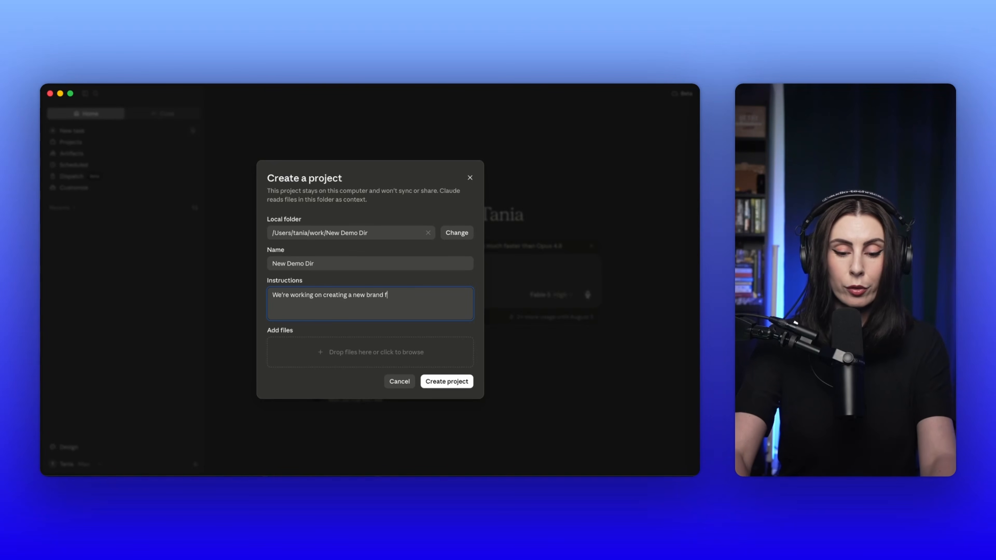
type("or our c")
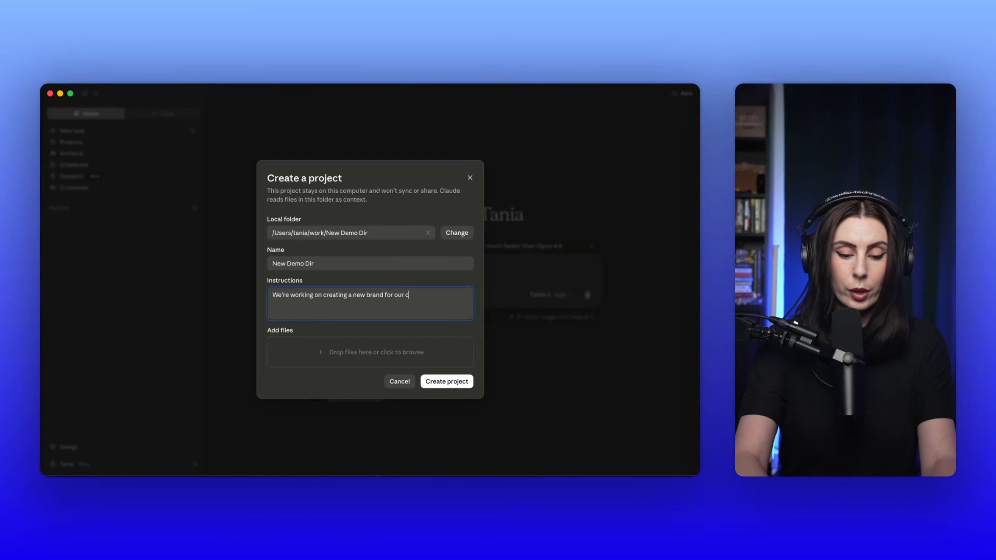
type("reator pla")
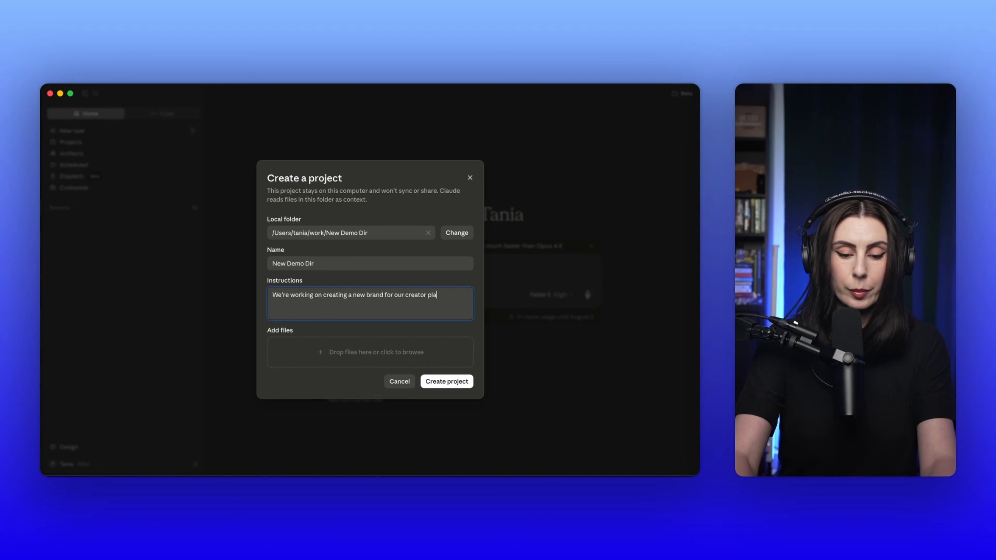
type("tform")
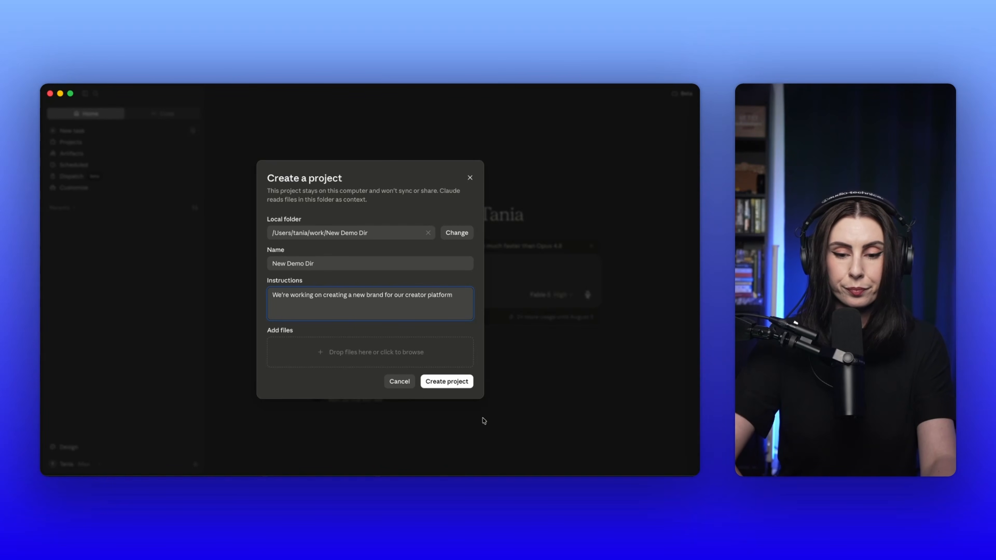
left_click(453, 382)
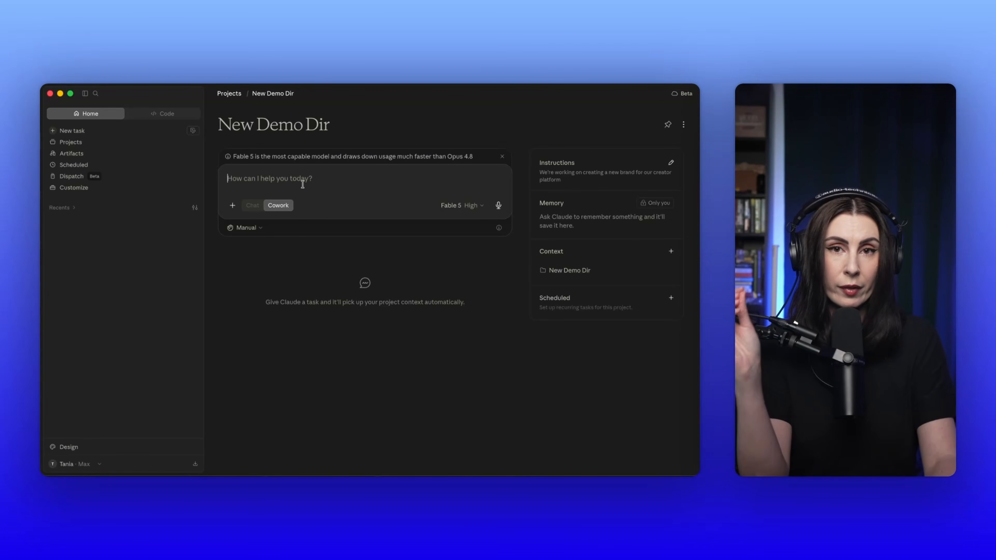
Step: Send a prompt requesting four brand documents covering tone of voice, colors, mood board and overview, developed question by question as an international brand designer
key("fn")
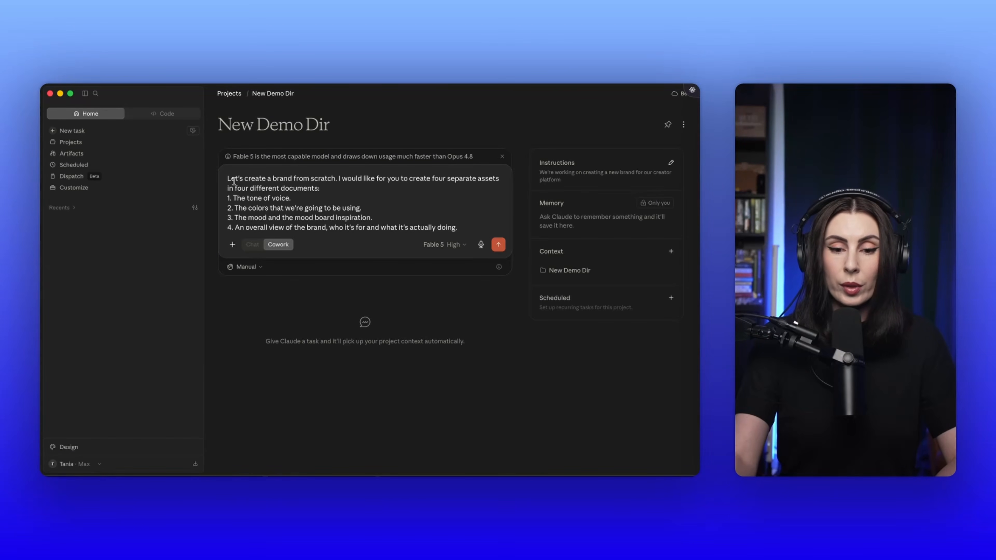
key("shift+Return")
key("shift+Return")
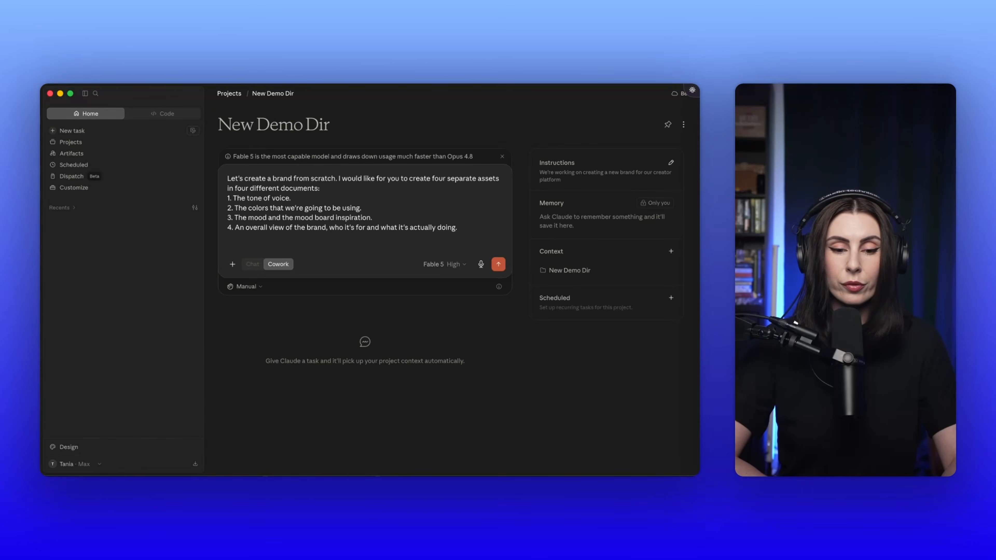
key("fn")
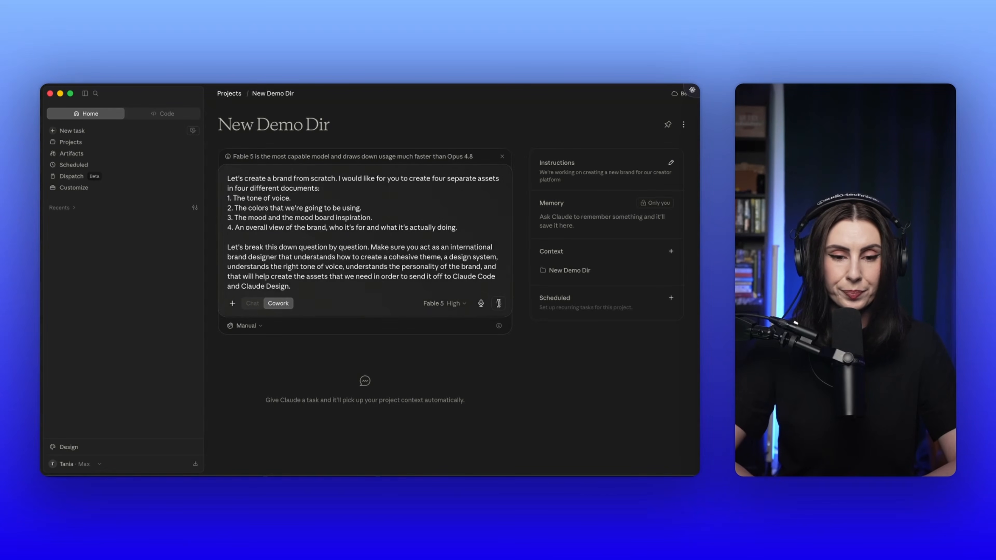
left_click(499, 304)
left_click(396, 289)
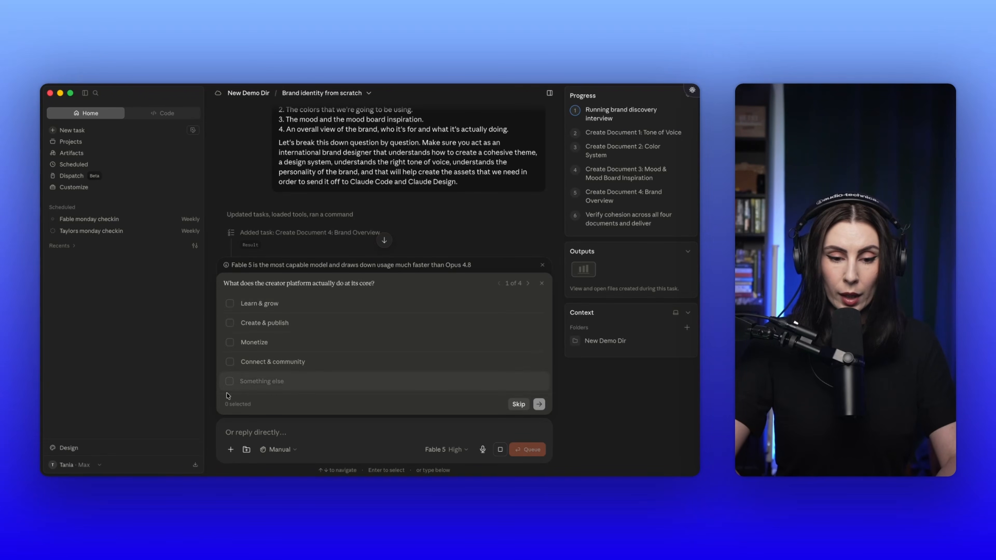
Step: Answer the platform's core purpose with "It helps creators grow and undertand their metrics" and choose Mixed / all stages as the primary person
type("It")
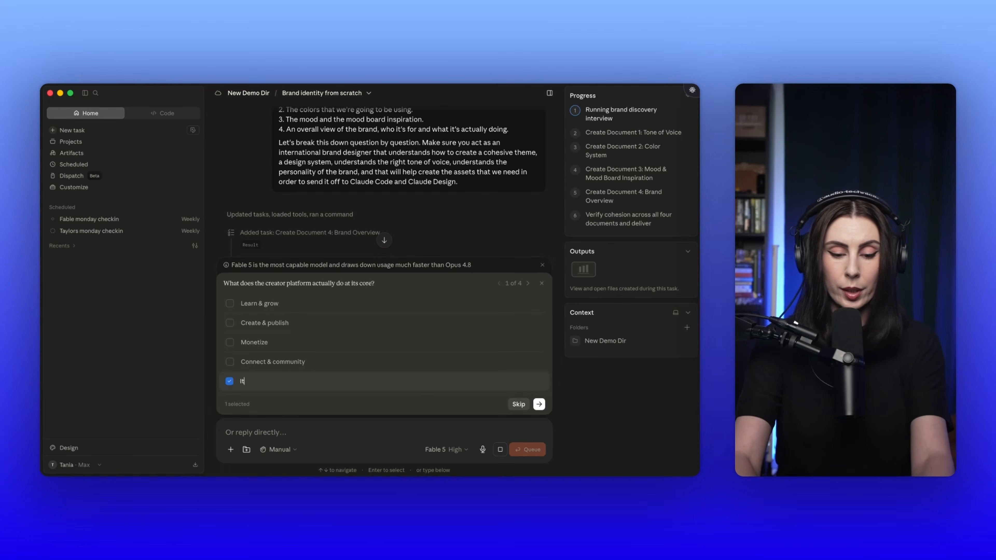
type(" helps cre")
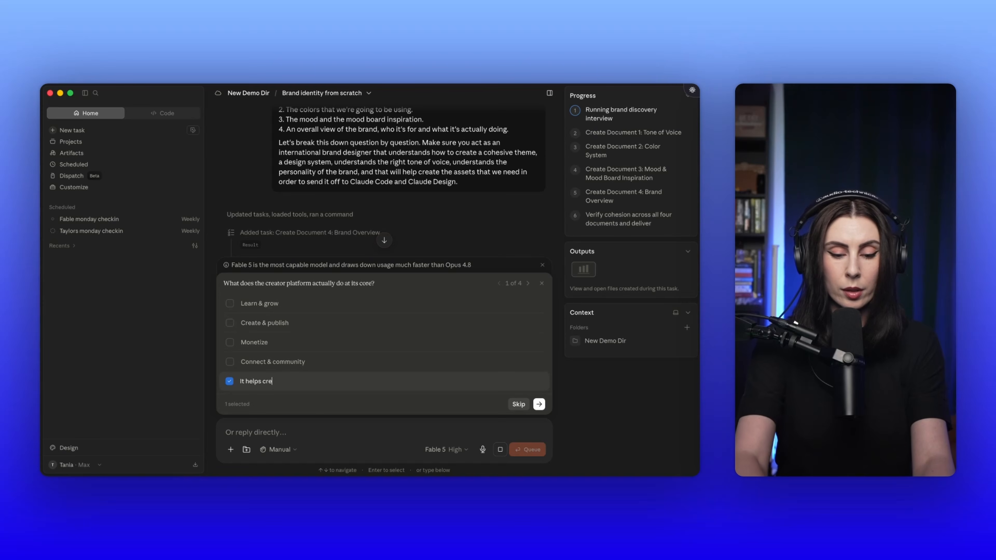
type("ators grow and undert")
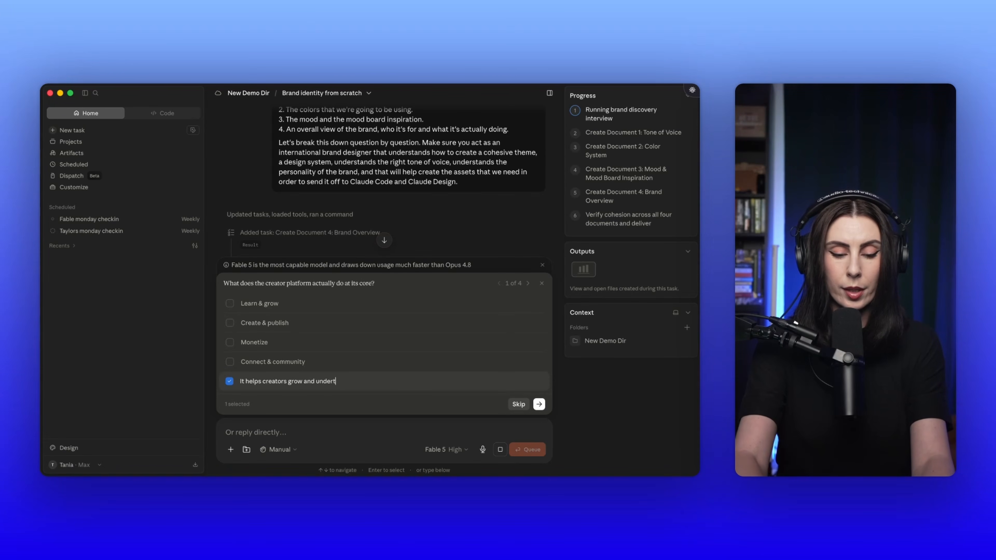
type("and their ")
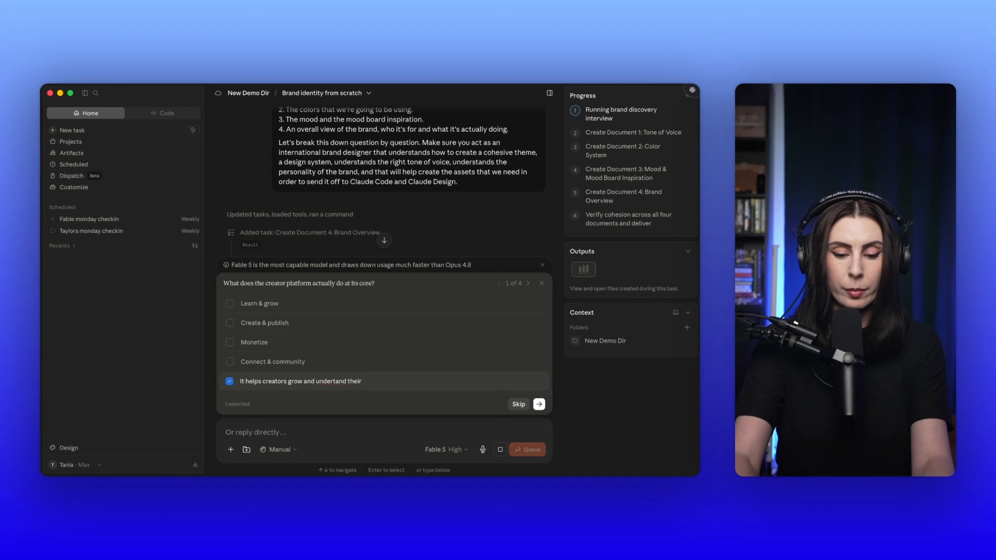
type("audience")
key("Return")
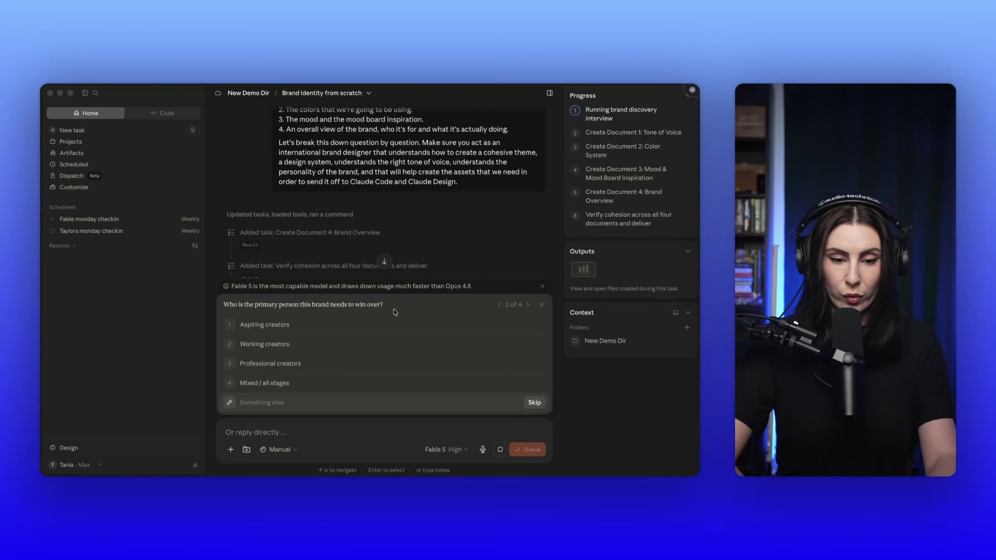
left_click(263, 384)
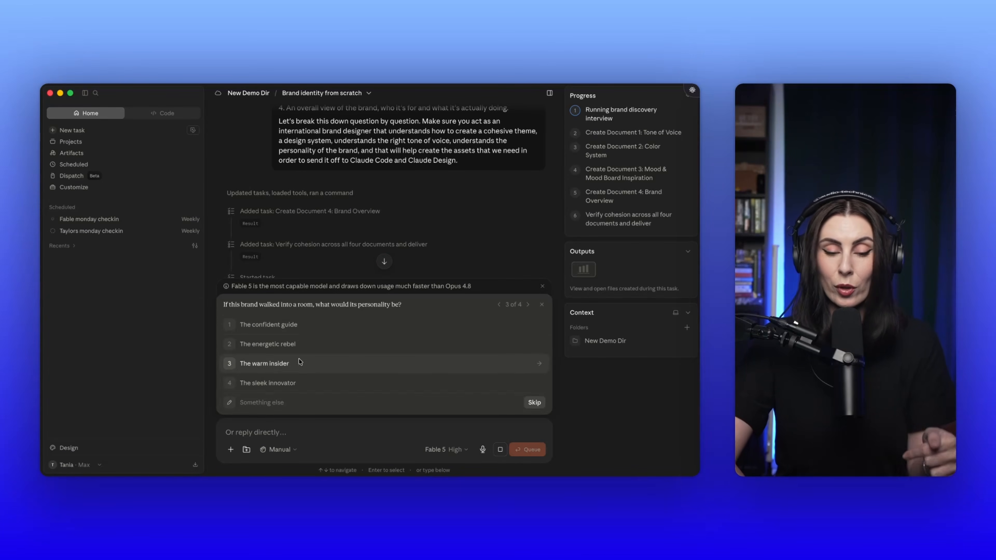
Step: Describe the personality as "A confident and witty yet helpful guide that knows how to analysie the tends and data" and choose a Completely fresh palette
left_click(268, 403)
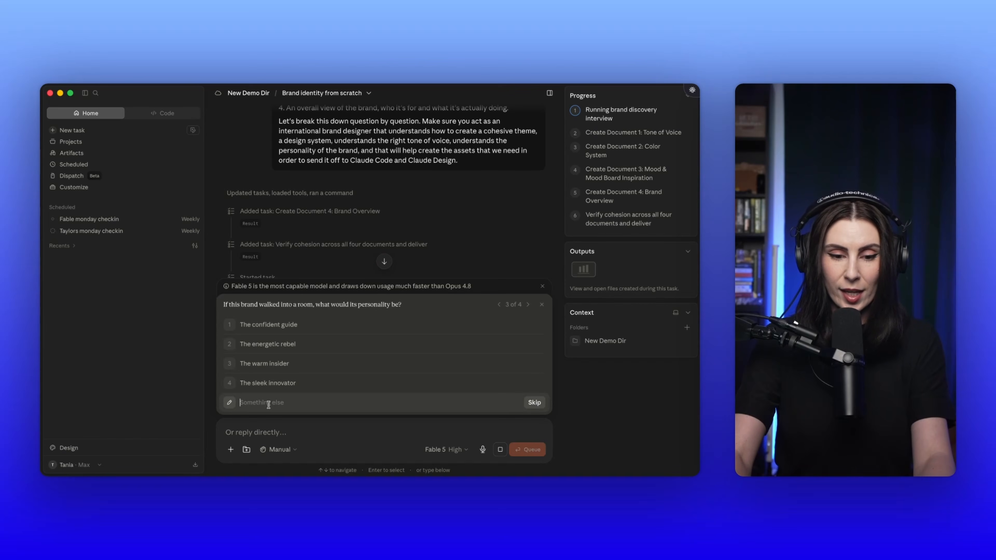
type("A con")
type("fident ")
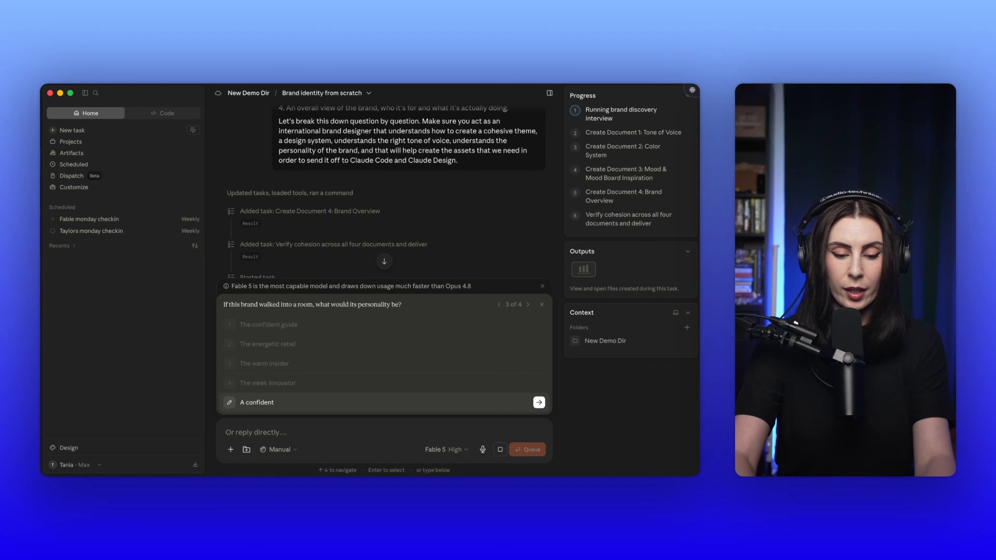
type("and witty yet hel")
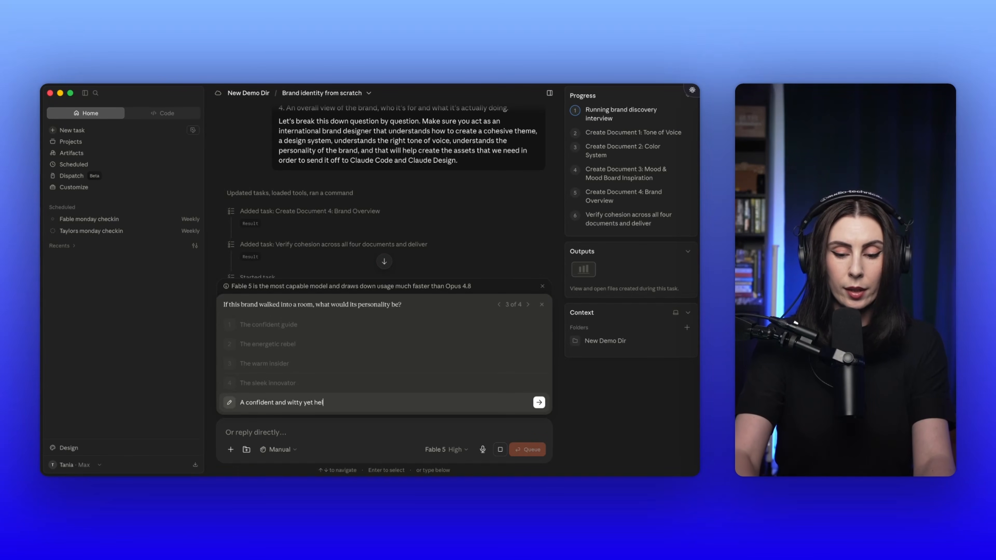
type("pful guide that")
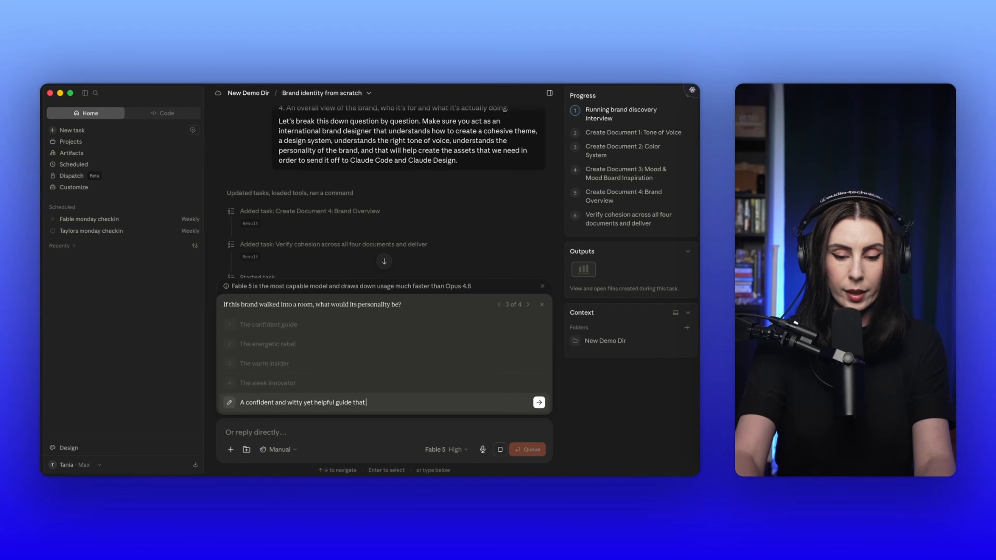
type(" knows")
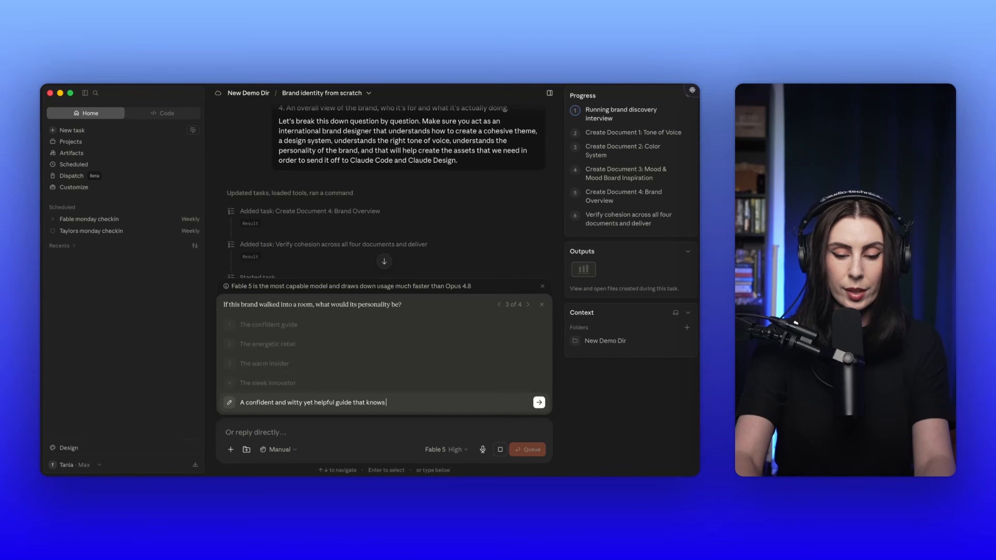
type(" how to analy")
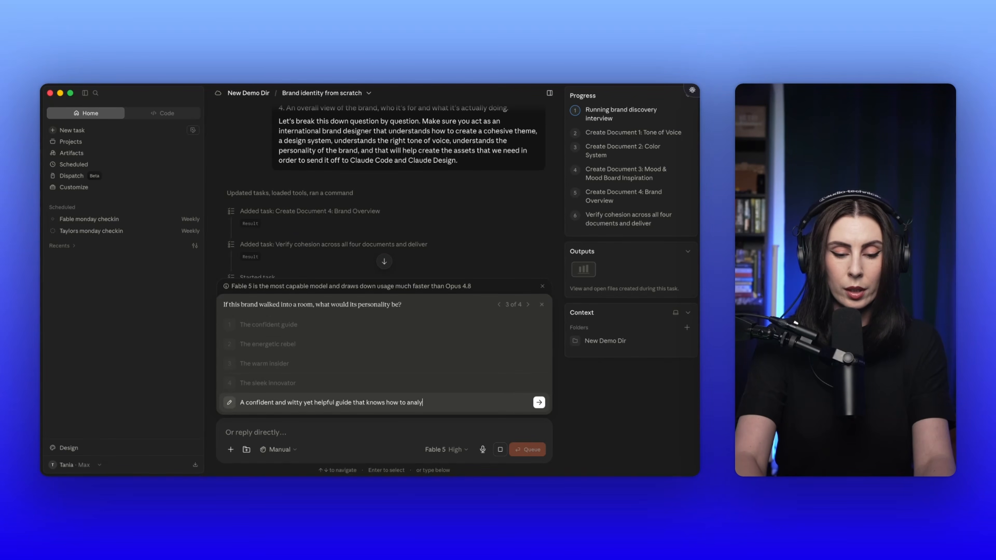
type("sie the")
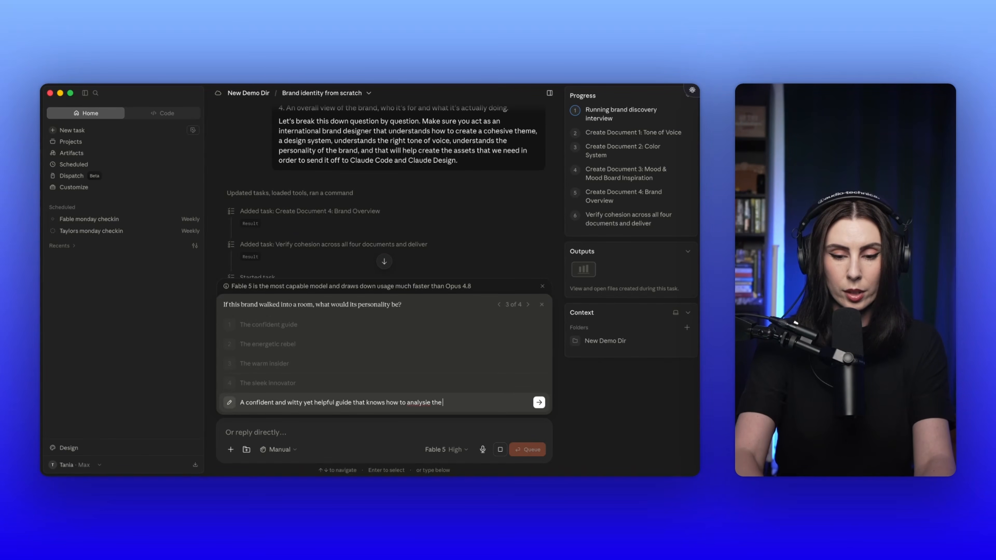
type("rends and data")
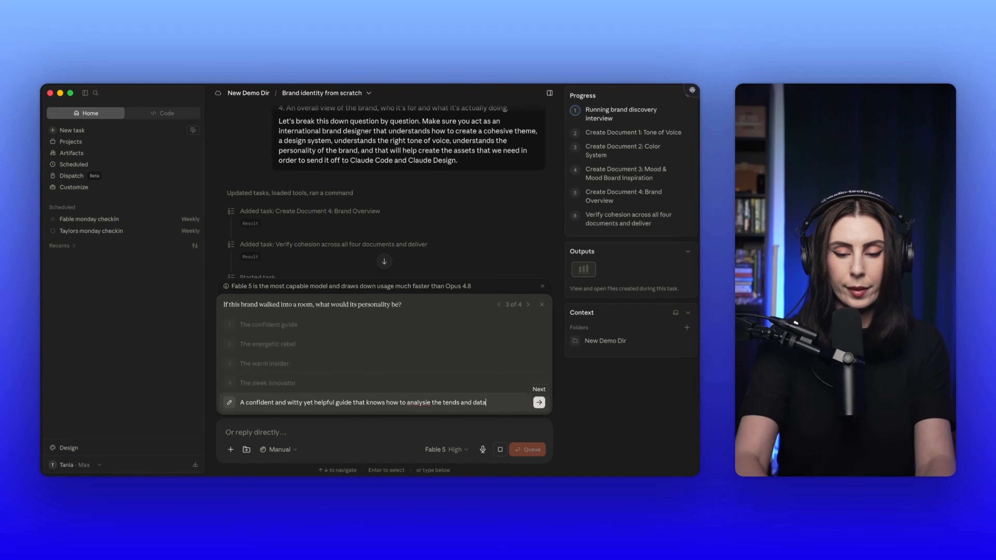
left_click(540, 403)
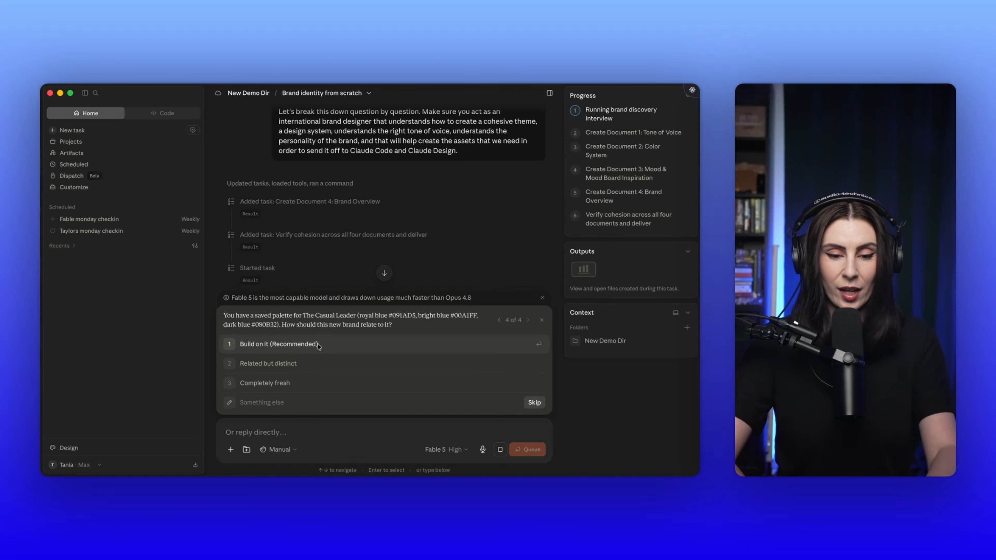
left_click(291, 384)
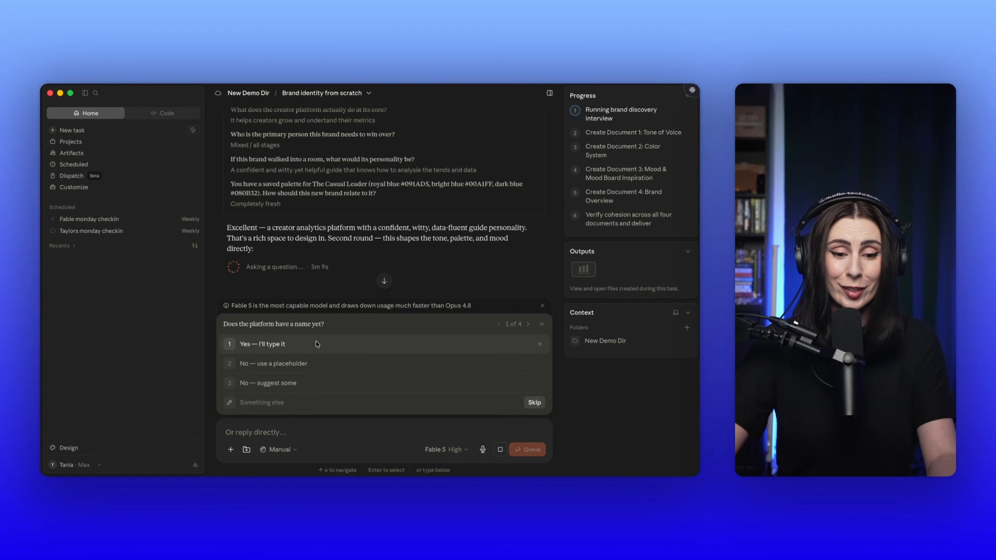
Step: Answer the second-round questions with a placeholder platform name, a Dry & sharp voice and a Light & vivid palette
left_click(317, 365)
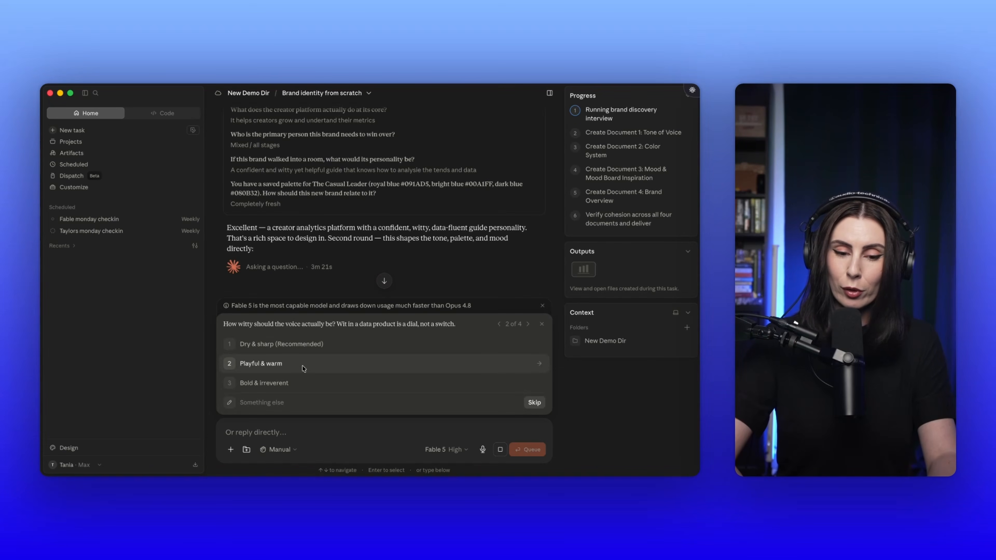
left_click(303, 345)
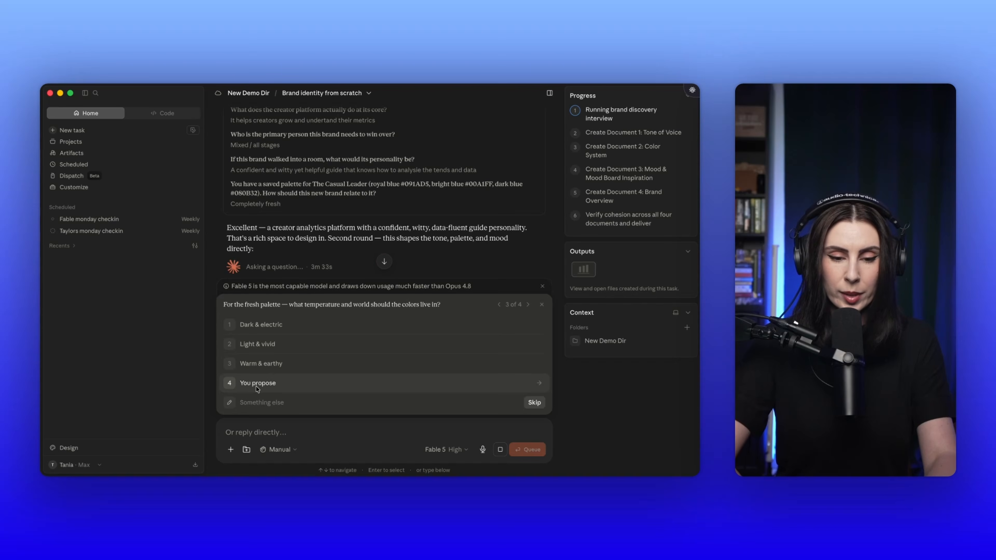
left_click(264, 341)
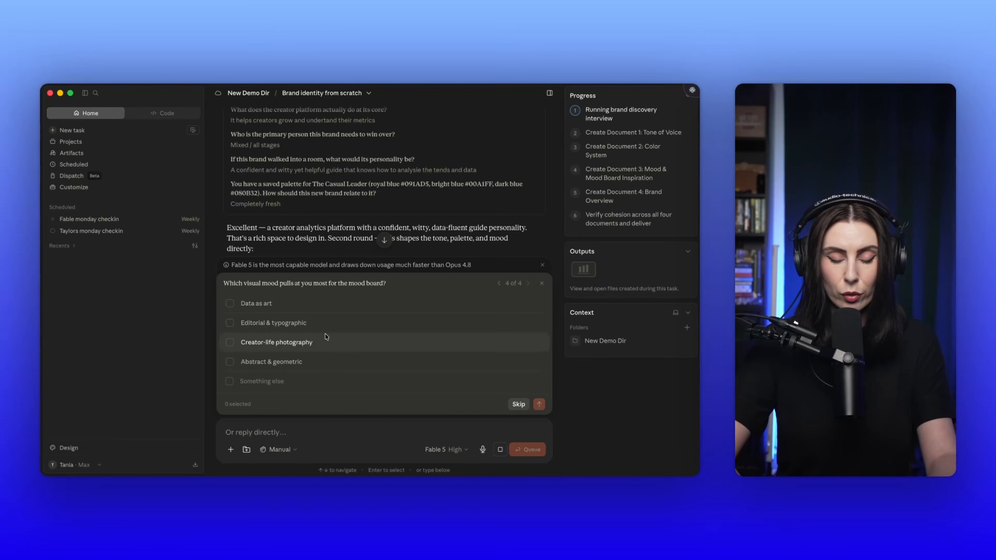
Step: Answer the mood board question by selecting Abstract & geometric, Editorial & typographic and Data as art, and submit the choices
left_click(323, 355)
left_click(237, 323)
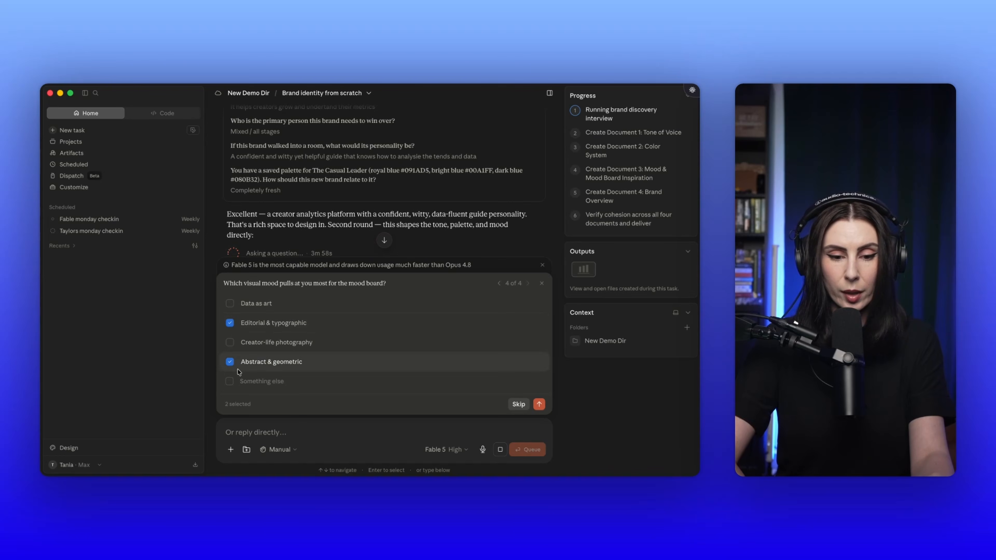
left_click(230, 304)
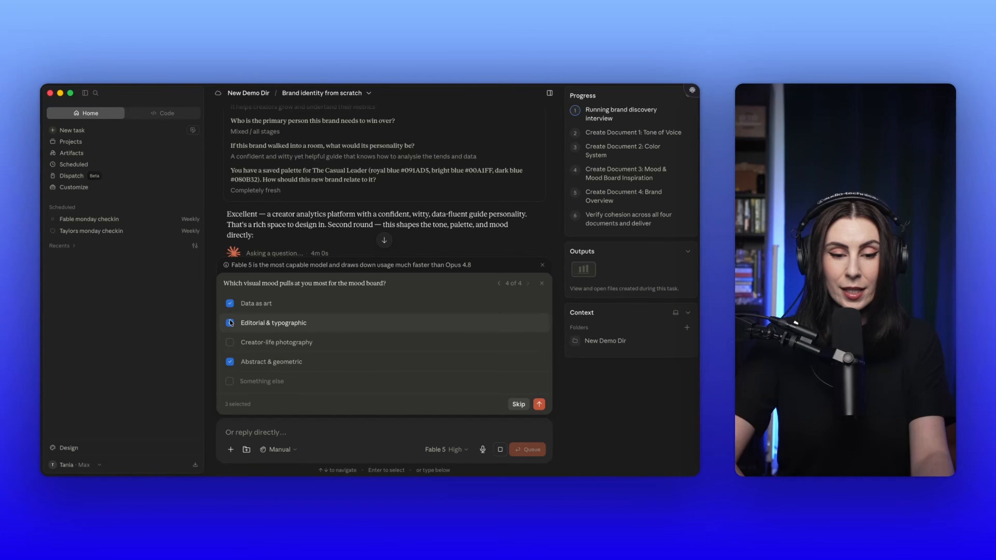
scroll(350, 334, "down", 1)
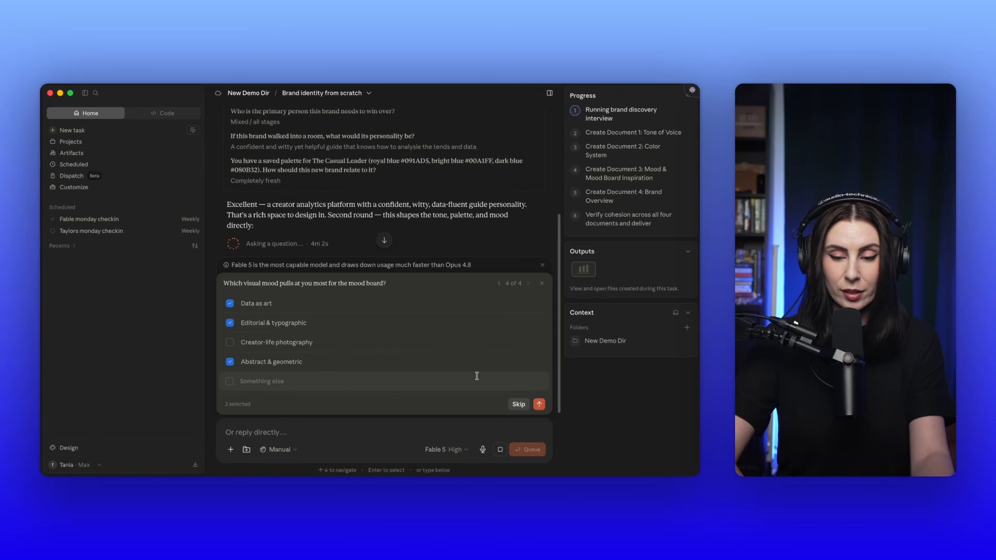
left_click(539, 404)
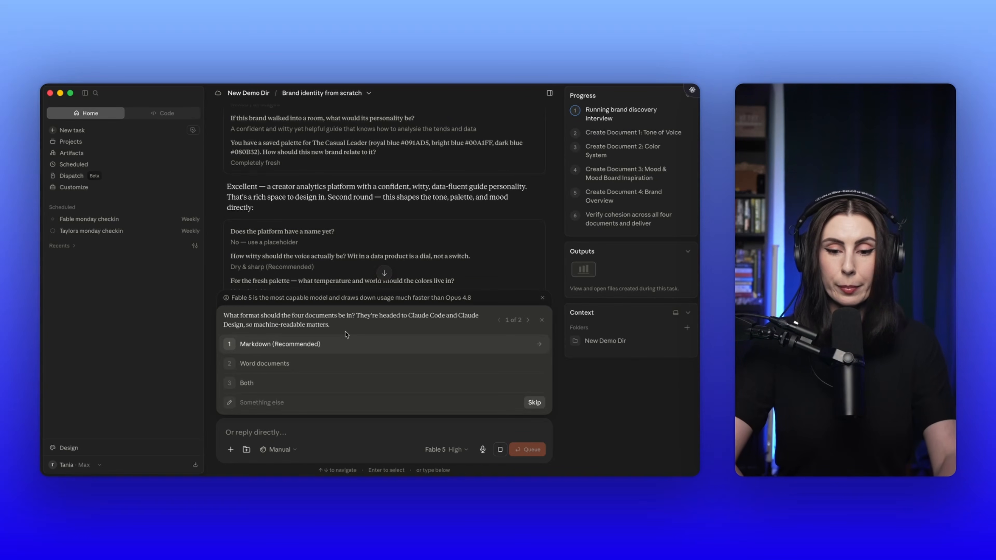
Step: Choose Markdown as the format for the four documents and submit "Creator platform" as the working placeholder name
left_click(320, 345)
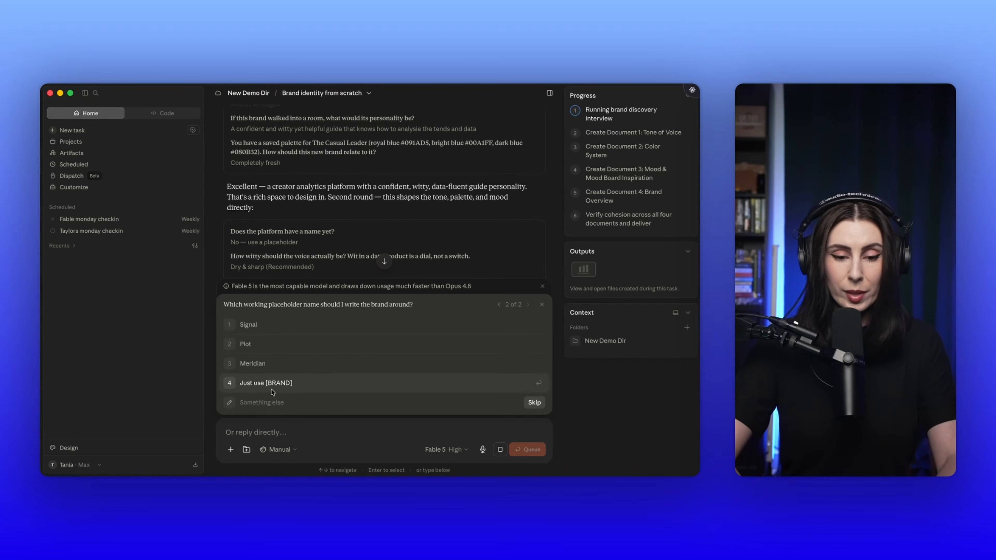
left_click(268, 403)
type("Cre")
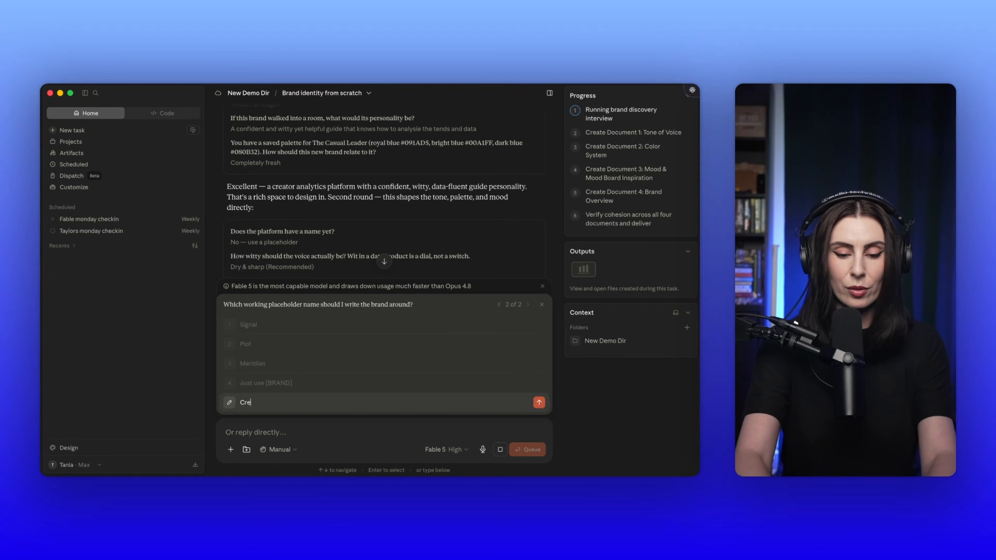
type("ator platform")
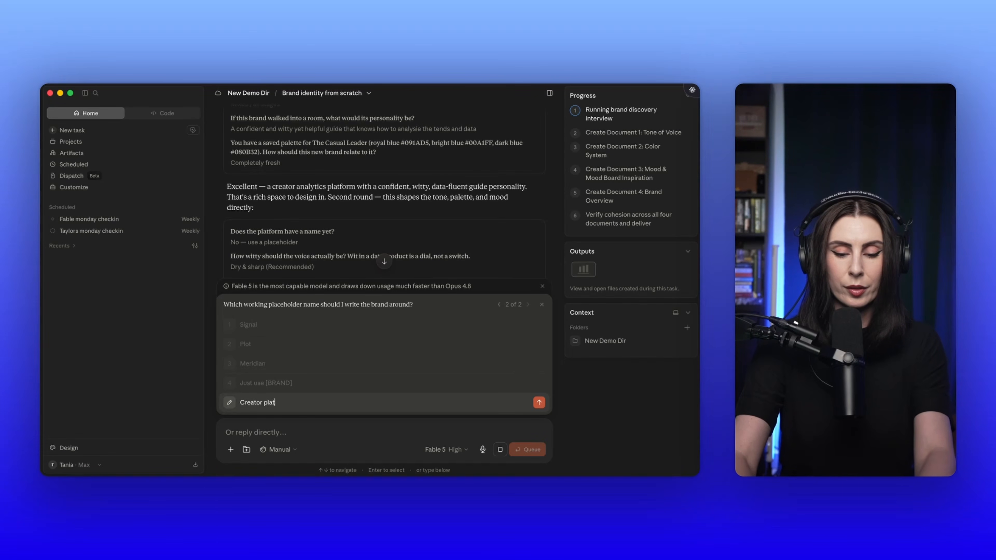
left_click(540, 403)
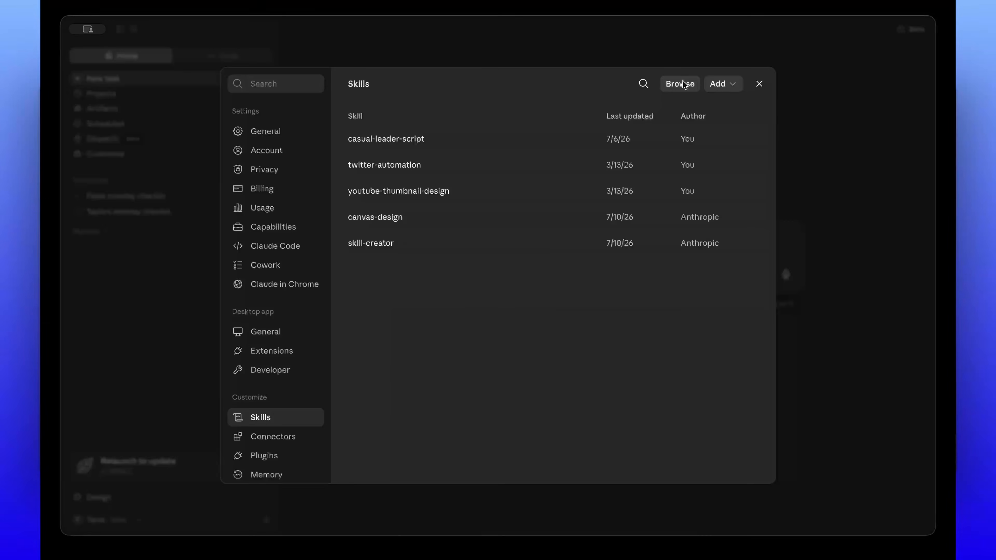
Step: Close the skills directory, search skills.sh in the browser for "design", and look over the design-md skill from google-labs-code
left_click(683, 83)
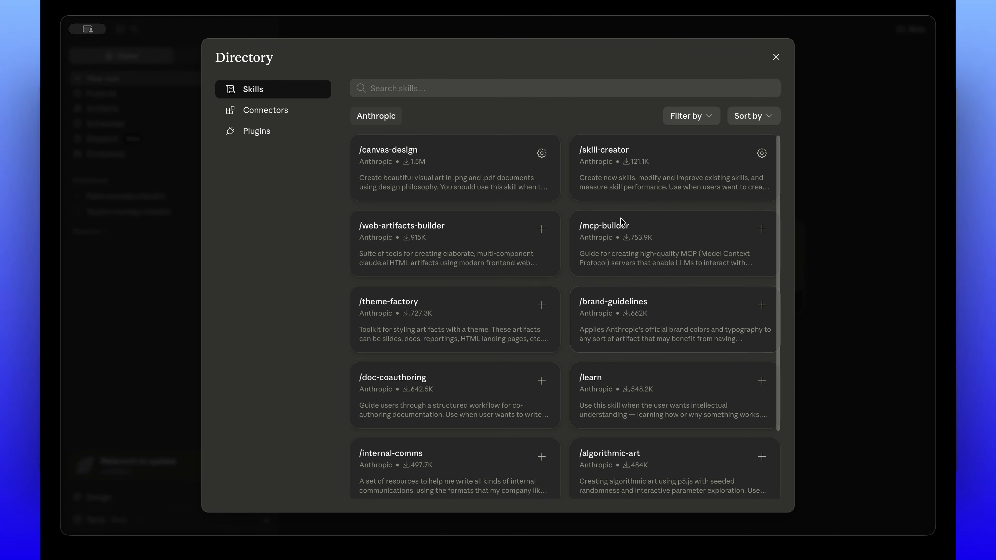
left_click(775, 57)
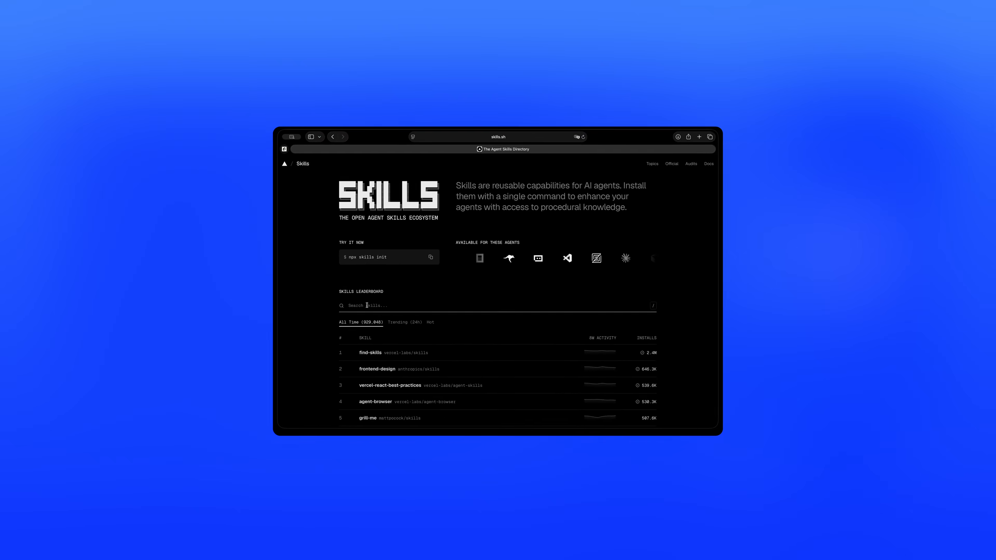
scroll(534, 300, "down", 5)
scroll(529, 300, "up", 5)
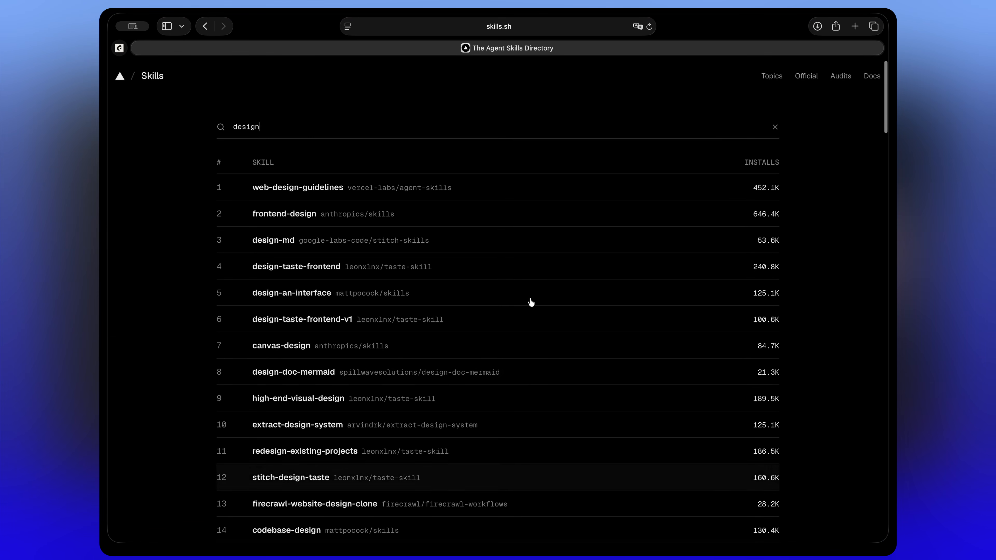
left_click(317, 242)
scroll(151, 256, "down", 10)
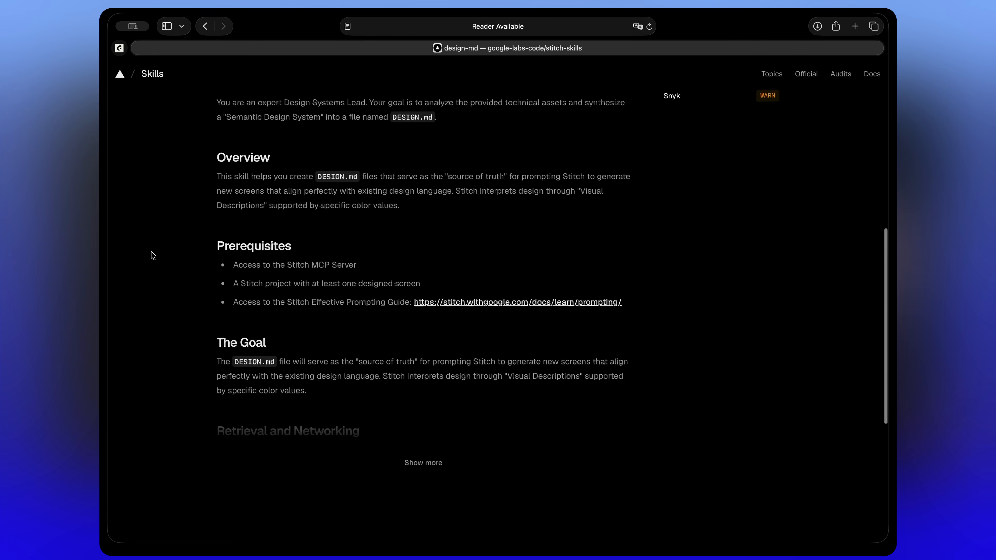
scroll(152, 256, "up", 10)
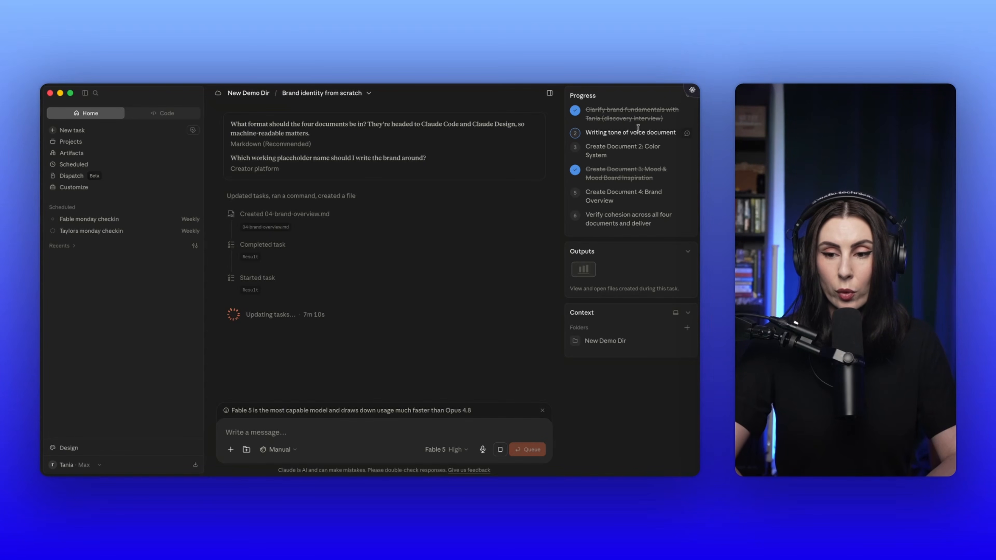
Step: Review the mood board document in Claude, reading the mood in five words and the three visual pillars
left_click(687, 134)
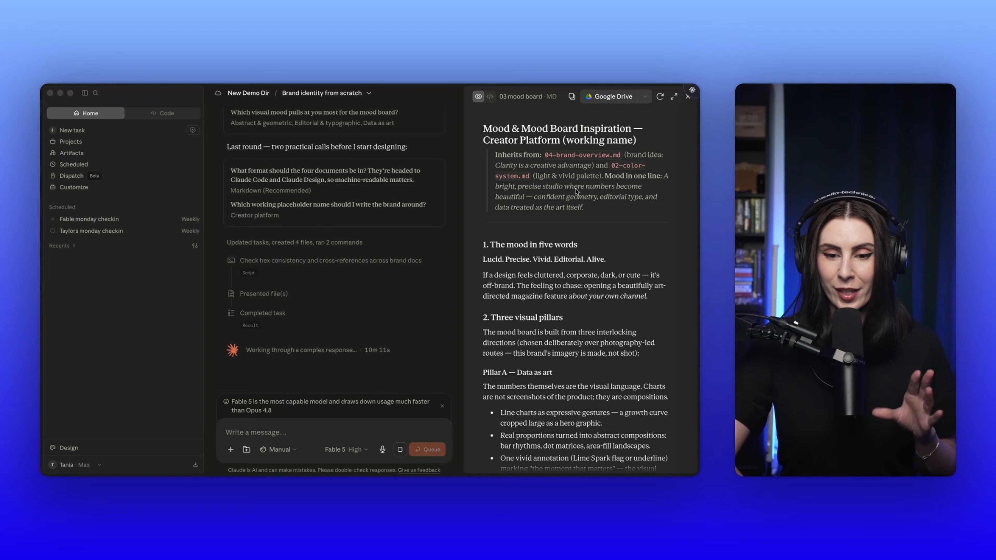
scroll(577, 192, "down", 2)
scroll(579, 264, "down", 2)
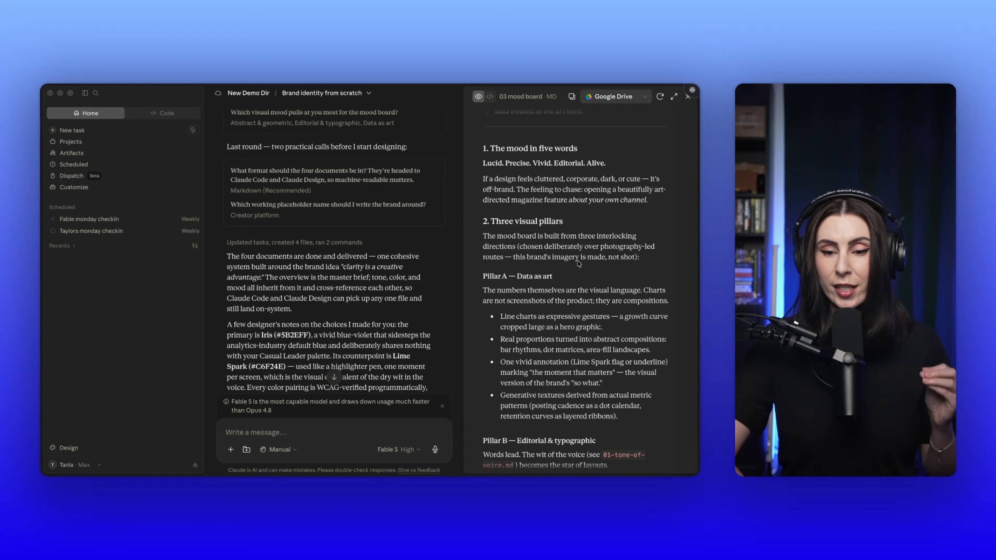
scroll(579, 263, "down", 1)
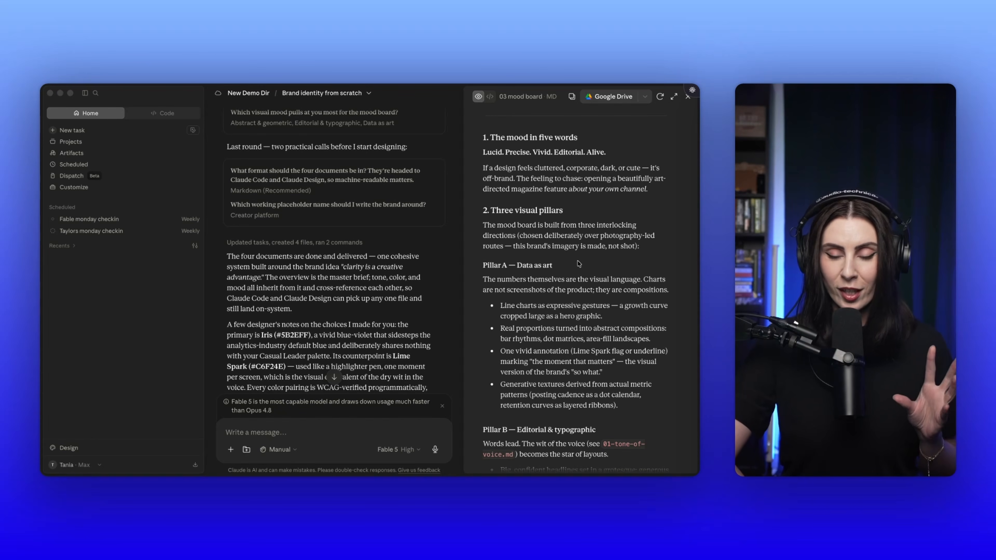
scroll(578, 264, "down", 2)
scroll(579, 264, "down", 4)
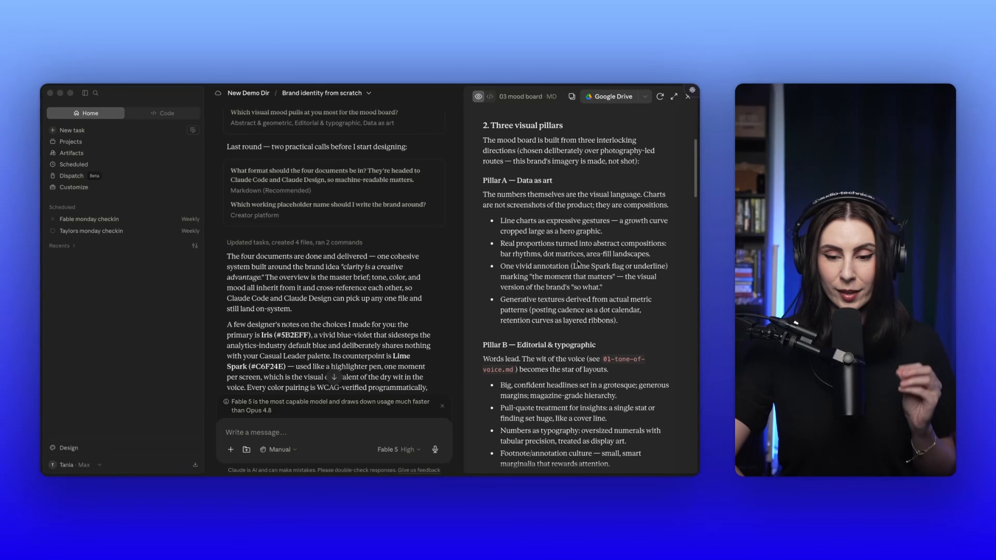
scroll(578, 263, "down", 4)
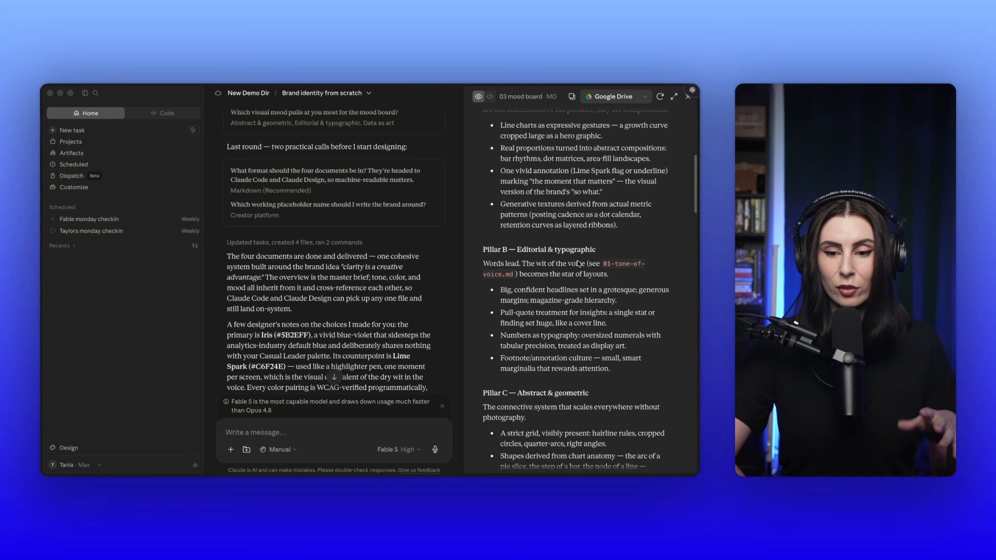
scroll(578, 264, "down", 2)
scroll(578, 263, "down", 2)
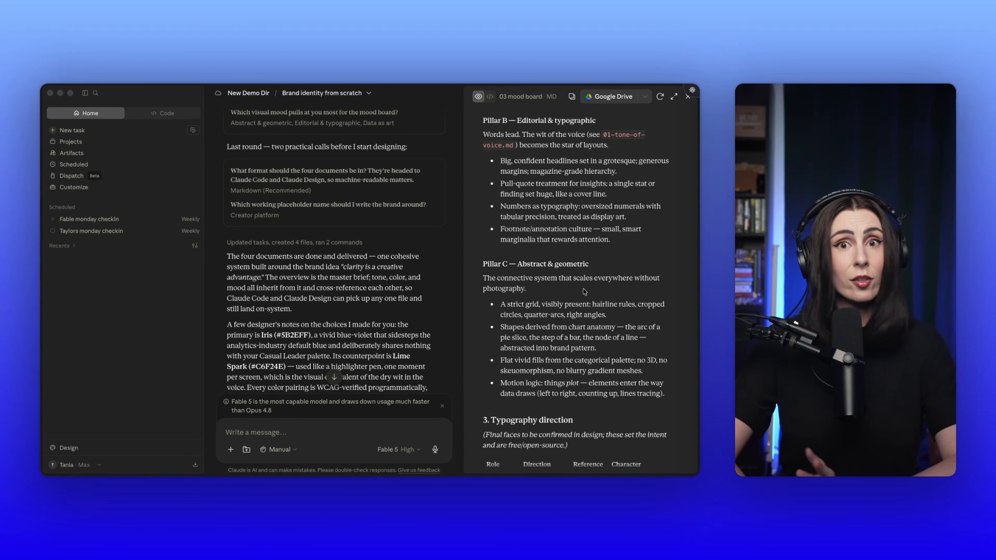
scroll(594, 320, "down", 1)
scroll(594, 320, "down", 10)
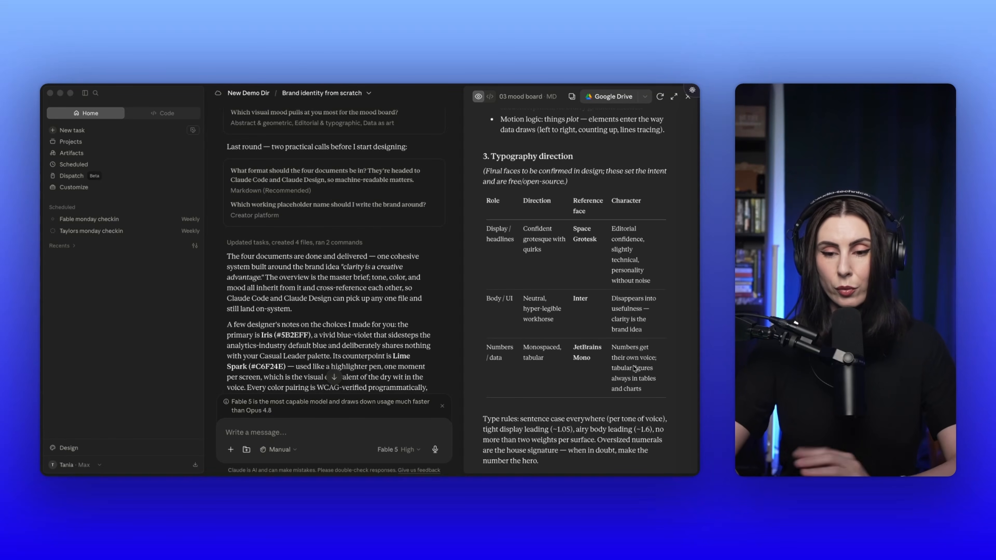
Step: Examine the mood board's typography direction, composition principles, iconography, motion mood, inspiration references and anti-mood sections
scroll(635, 365, "down", 2)
scroll(635, 369, "up", 1)
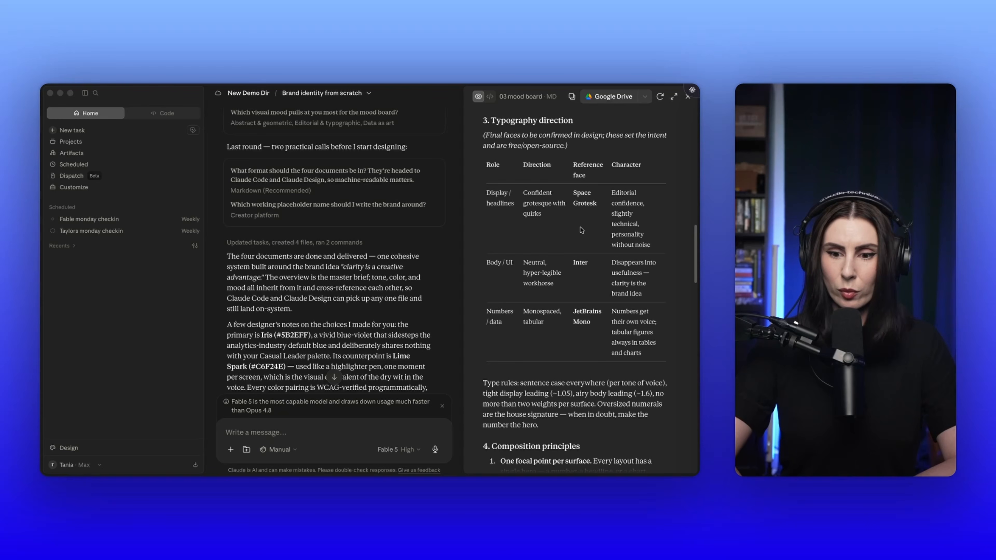
scroll(582, 231, "down", 3)
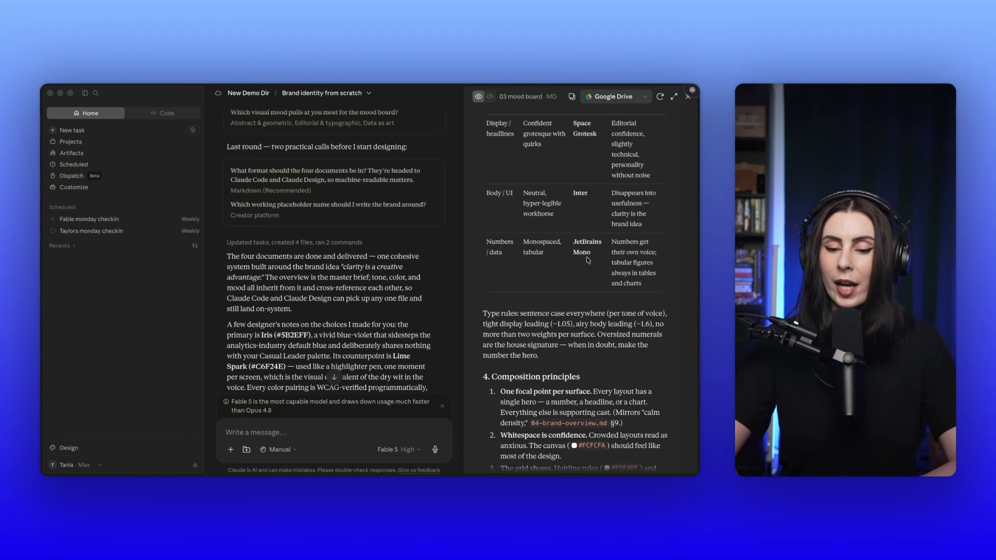
scroll(587, 259, "down", 5)
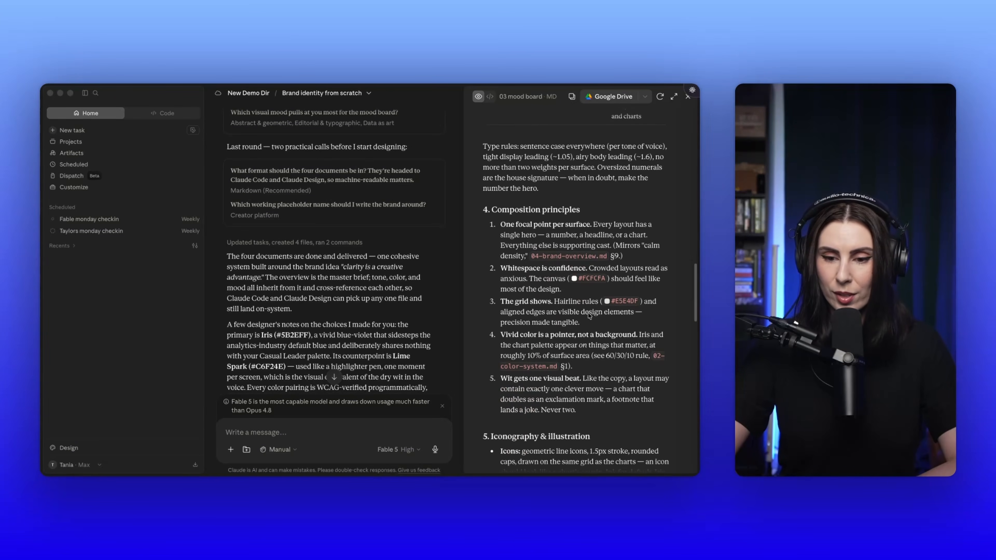
scroll(585, 334, "up", 4)
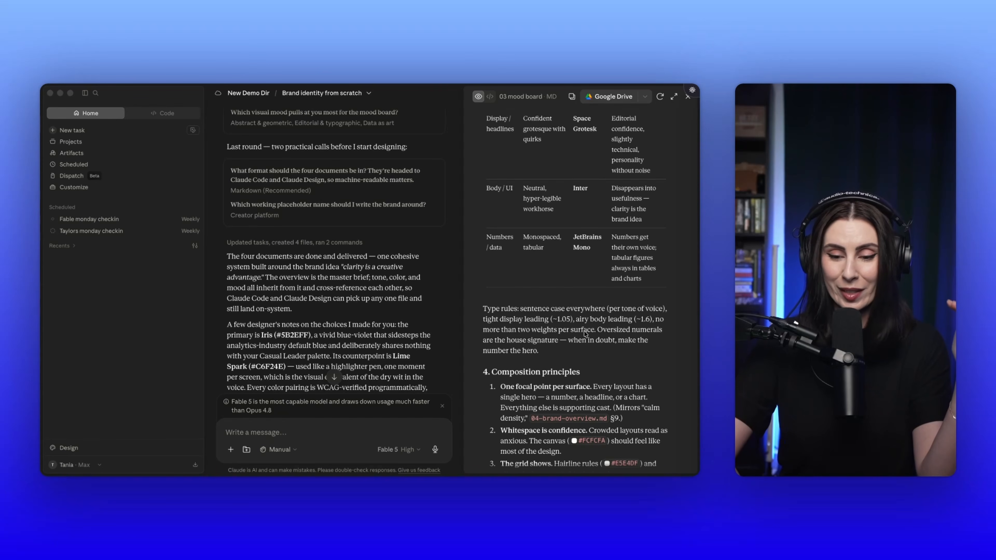
scroll(585, 334, "down", 5)
scroll(585, 334, "up", 2)
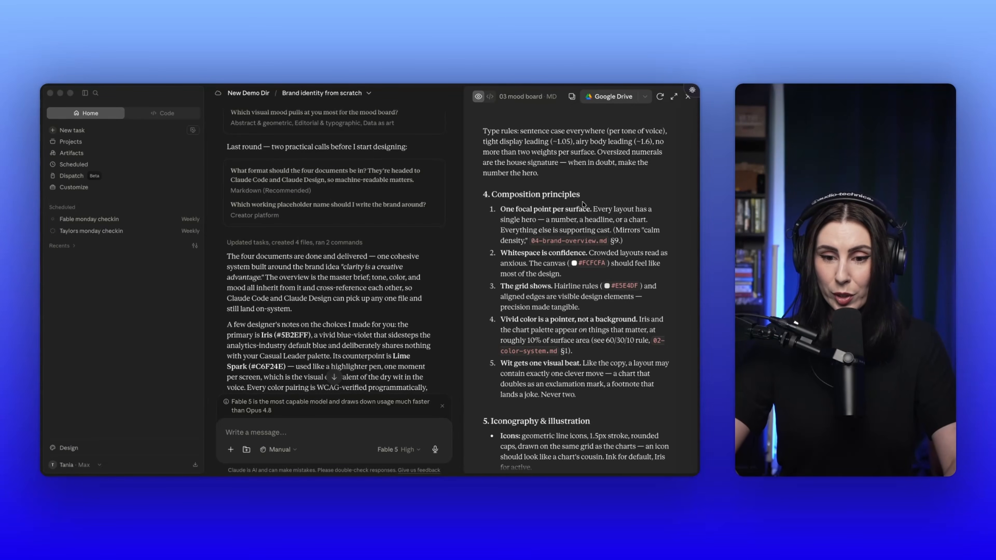
scroll(583, 204, "down", 4)
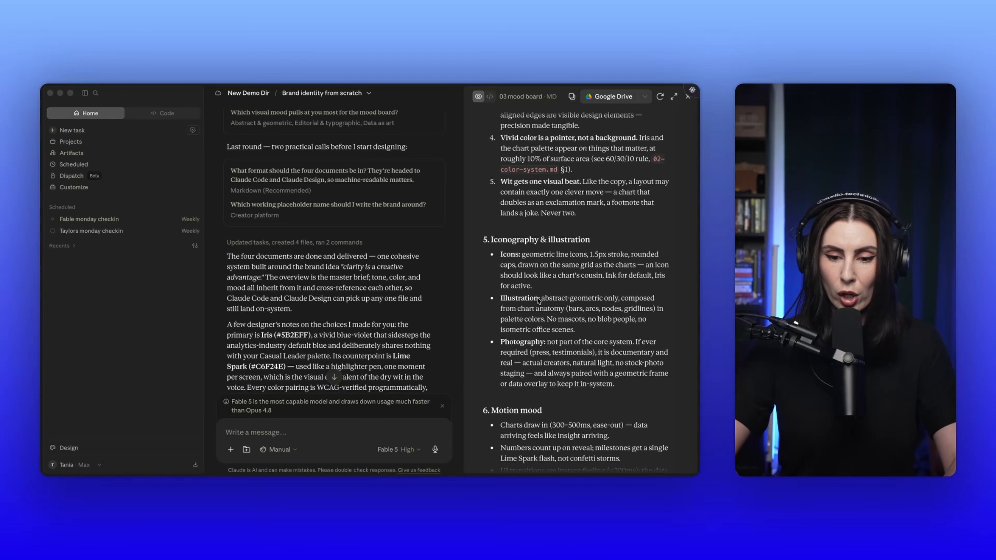
scroll(538, 301, "down", 2)
scroll(539, 300, "down", 6)
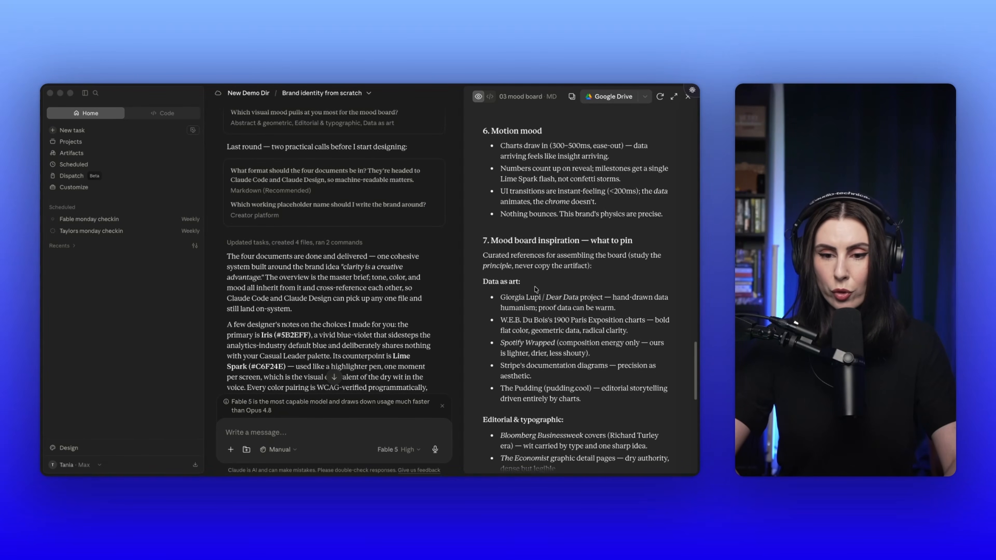
scroll(535, 289, "down", 10)
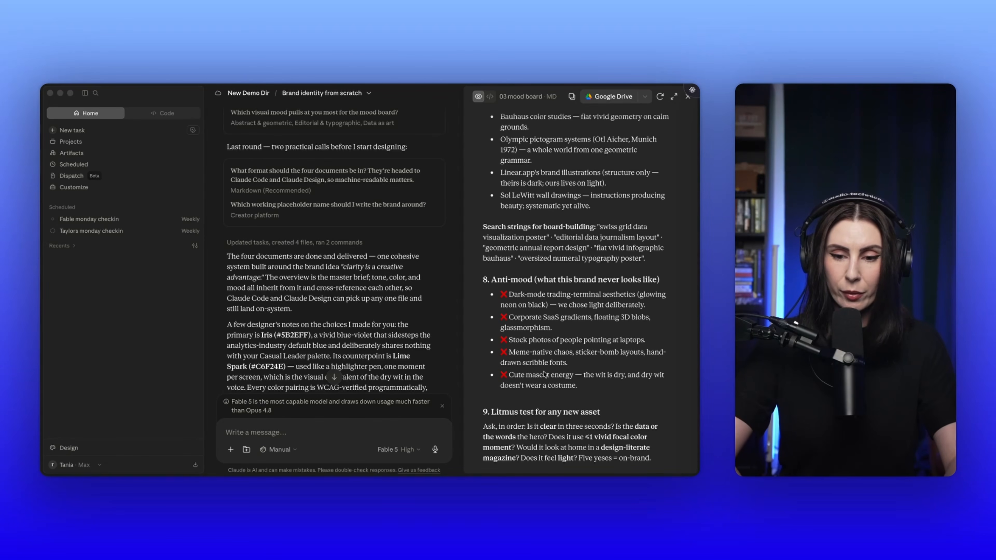
scroll(520, 323, "up", 20)
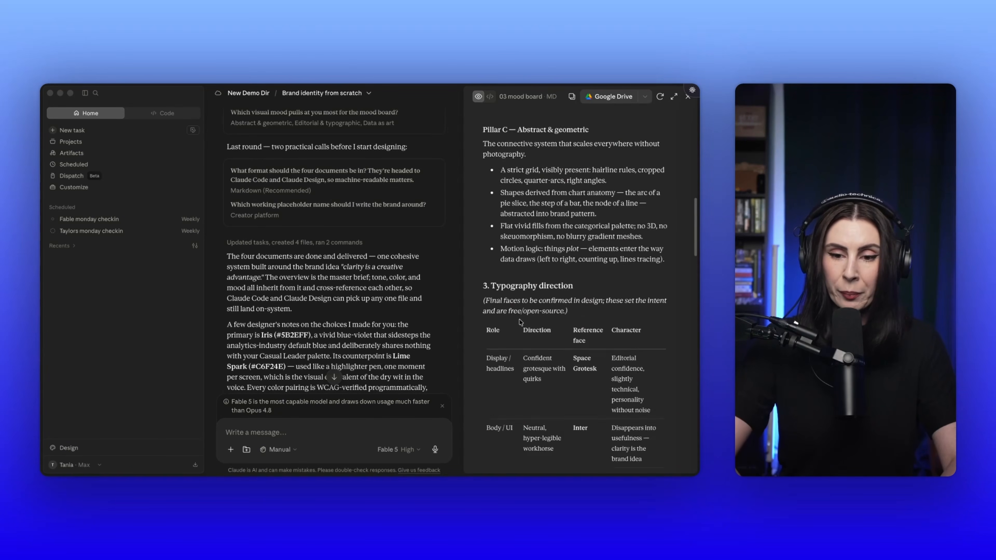
scroll(341, 335, "down", 10)
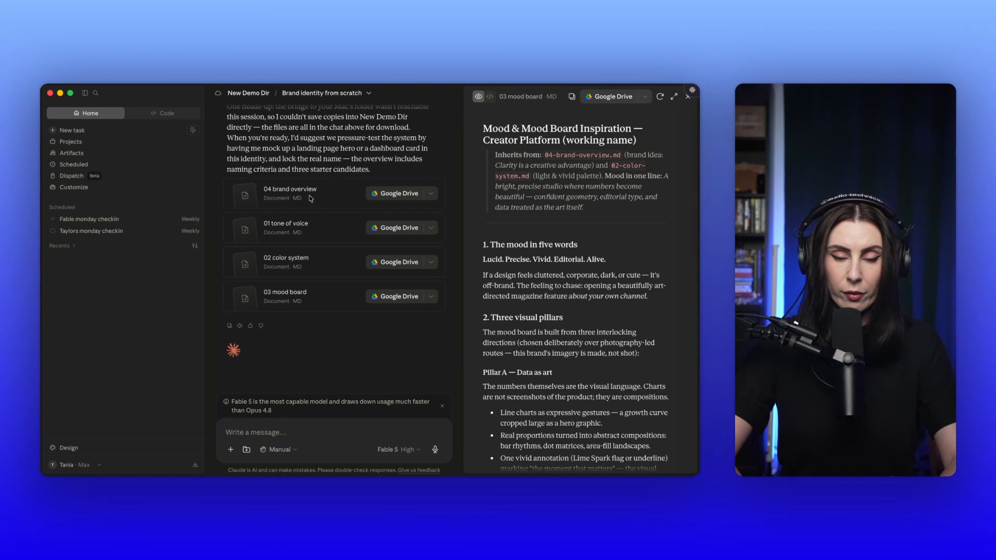
Step: Open the 04 brand overview document and review it from the brand idea and audience through messaging hierarchy to the handoff notes
left_click(297, 194)
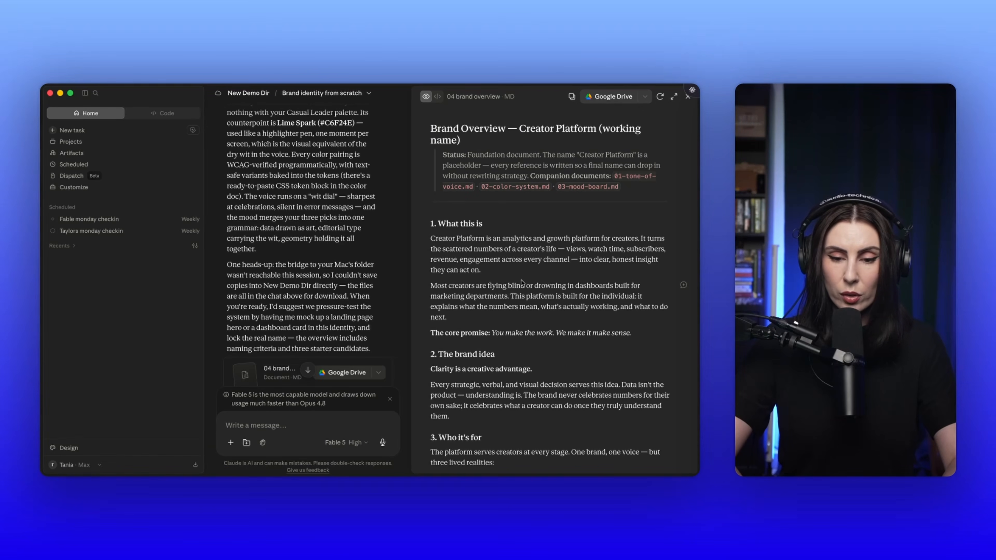
scroll(521, 282, "down", 5)
scroll(522, 283, "down", 4)
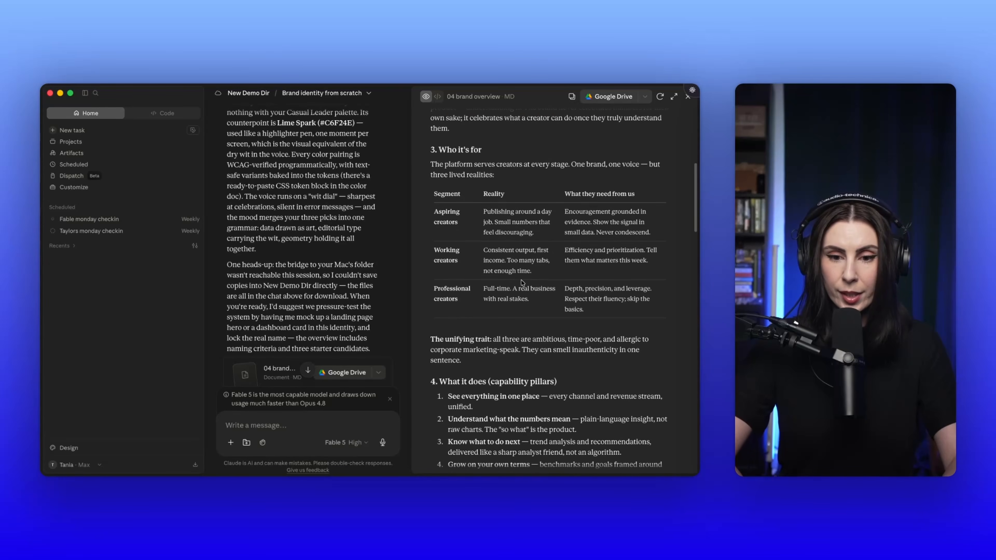
scroll(522, 283, "down", 8)
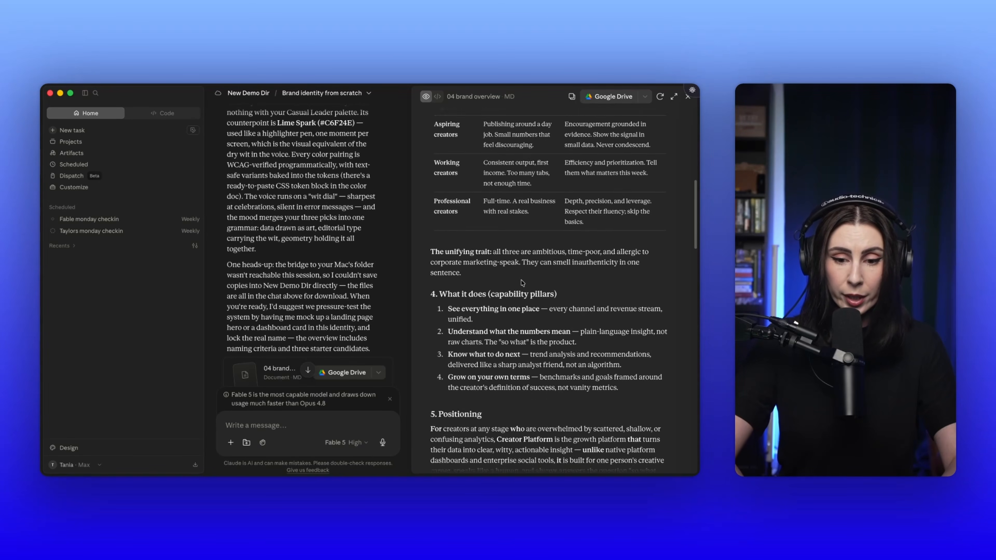
scroll(521, 280, "down", 10)
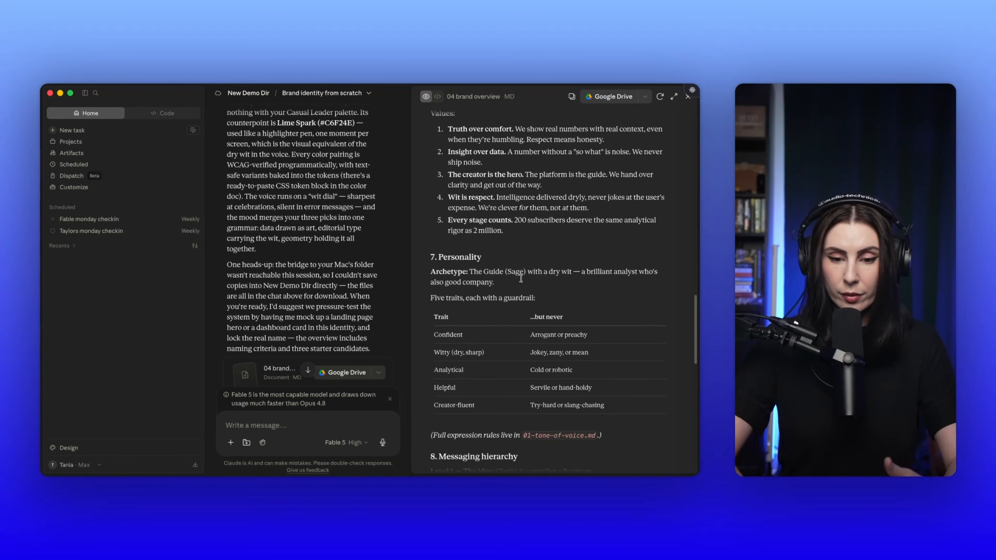
scroll(522, 280, "down", 10)
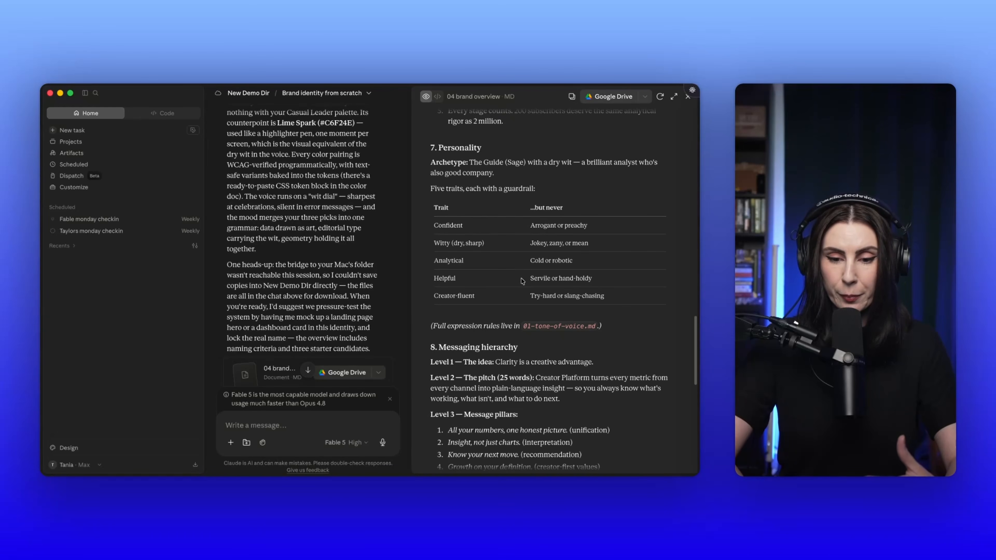
scroll(521, 280, "down", 10)
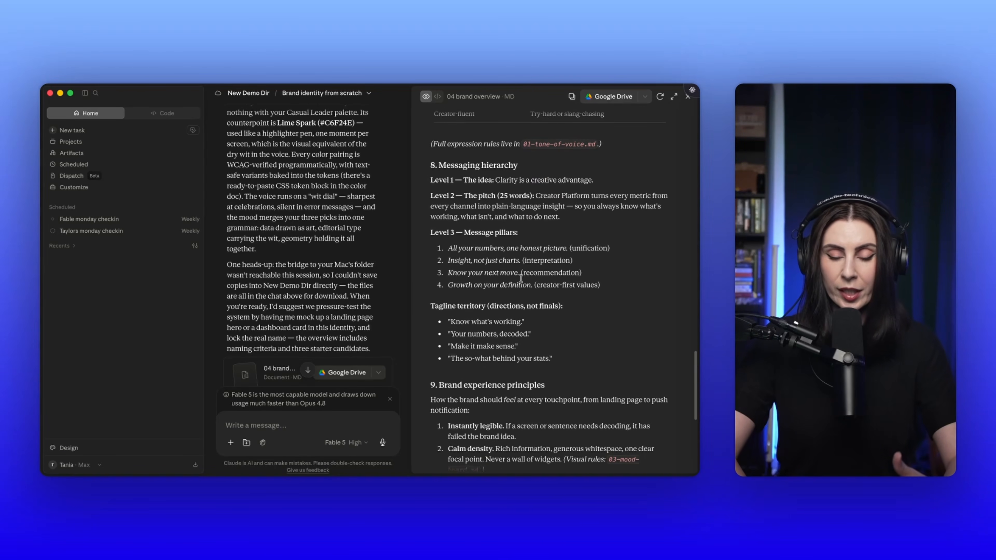
scroll(521, 278, "down", 8)
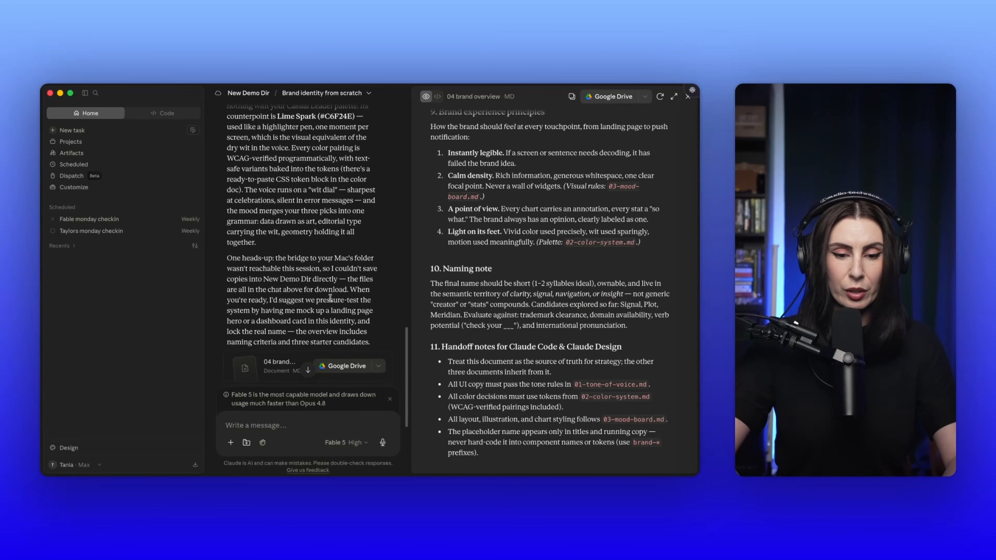
Step: Open the 01 tone of voice document and read the five voice principles, highlighting the approved example under Clear before clever
scroll(277, 280, "down", 5)
left_click(277, 280)
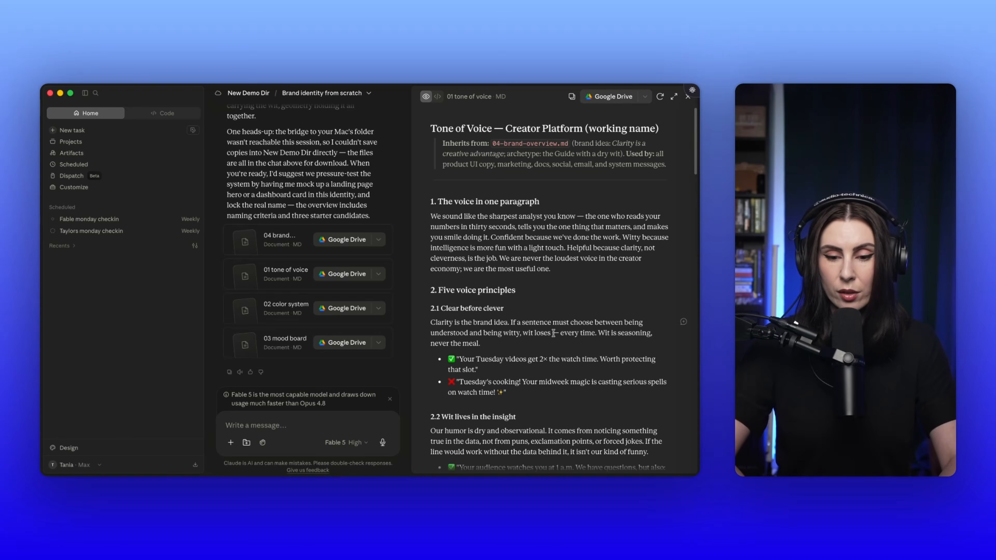
scroll(553, 332, "down", 5)
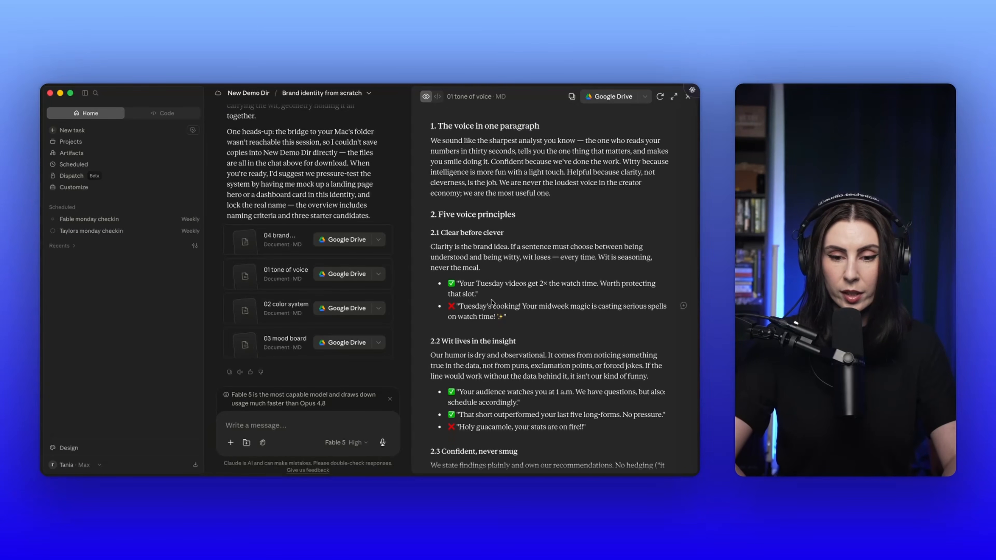
left_click_drag(479, 294, 434, 286)
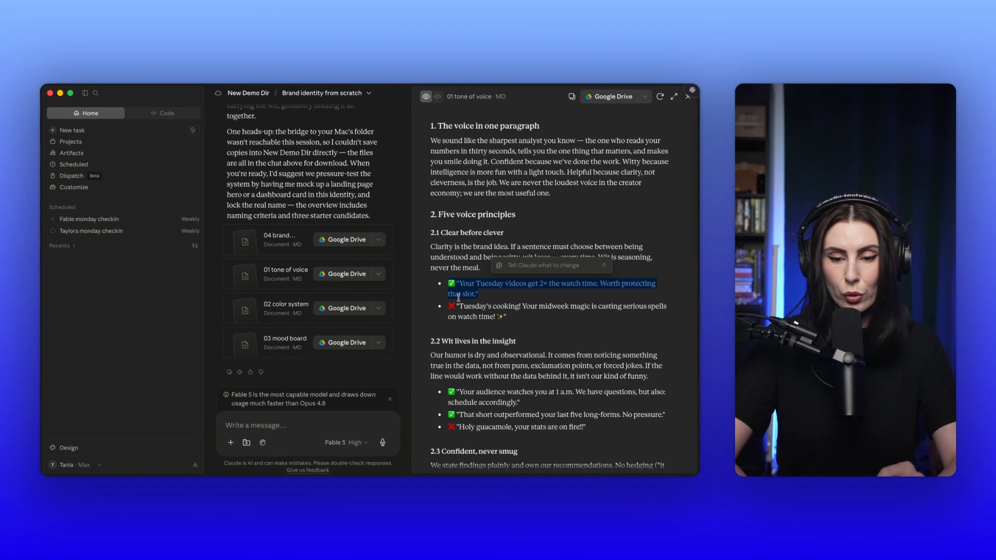
left_click(486, 299)
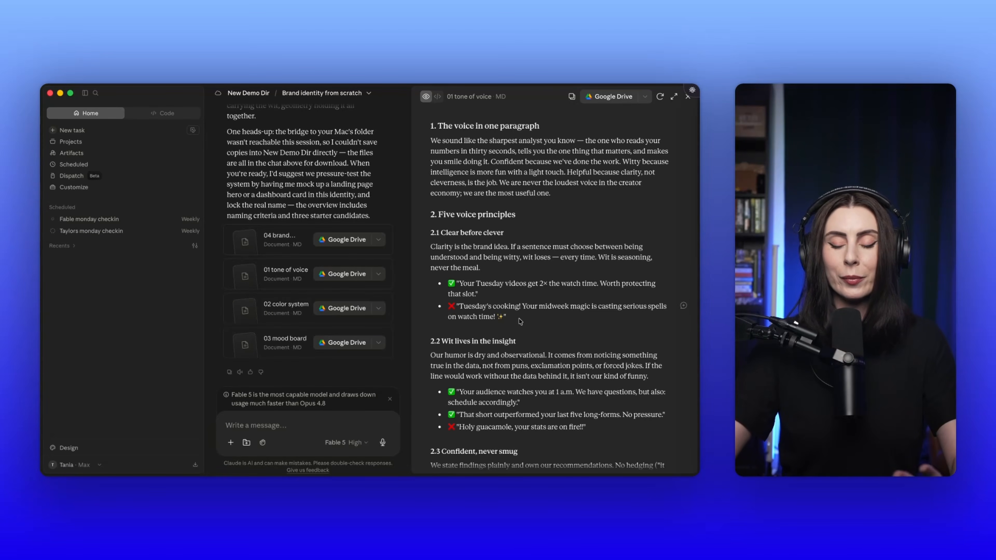
scroll(521, 336, "down", 6)
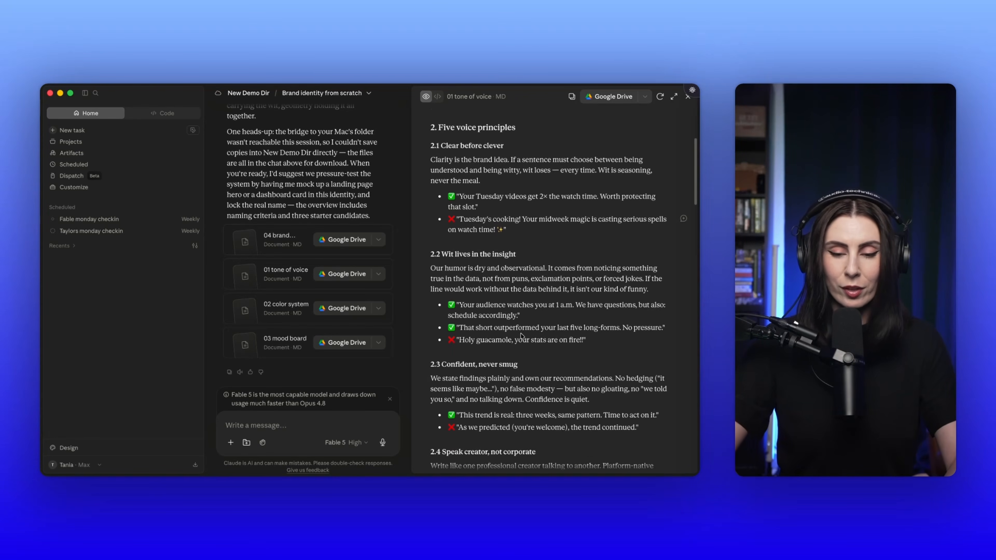
Step: Examine the wit dial table of contexts, wit levels and examples, and the vocabulary section of the tone of voice document
scroll(521, 337, "down", 10)
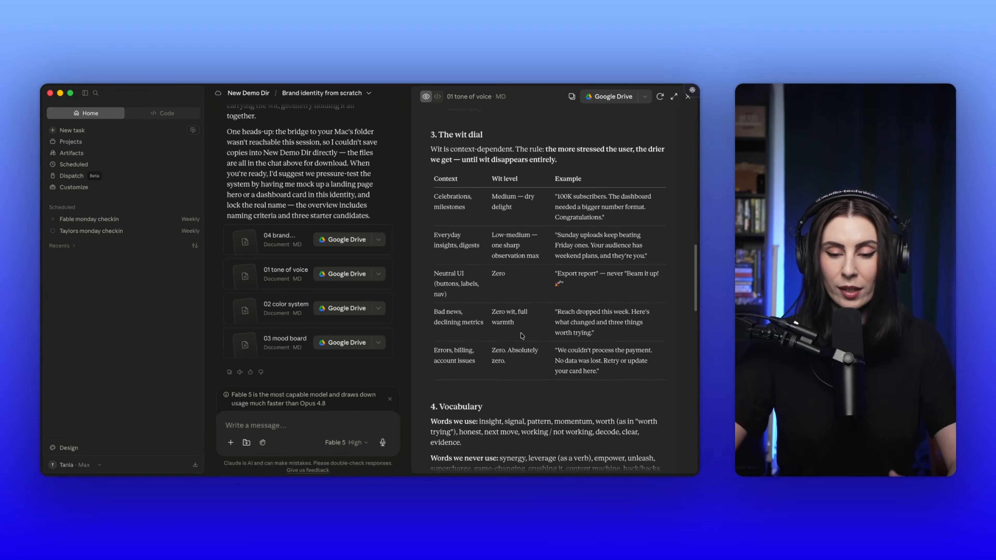
scroll(521, 333, "up", 3)
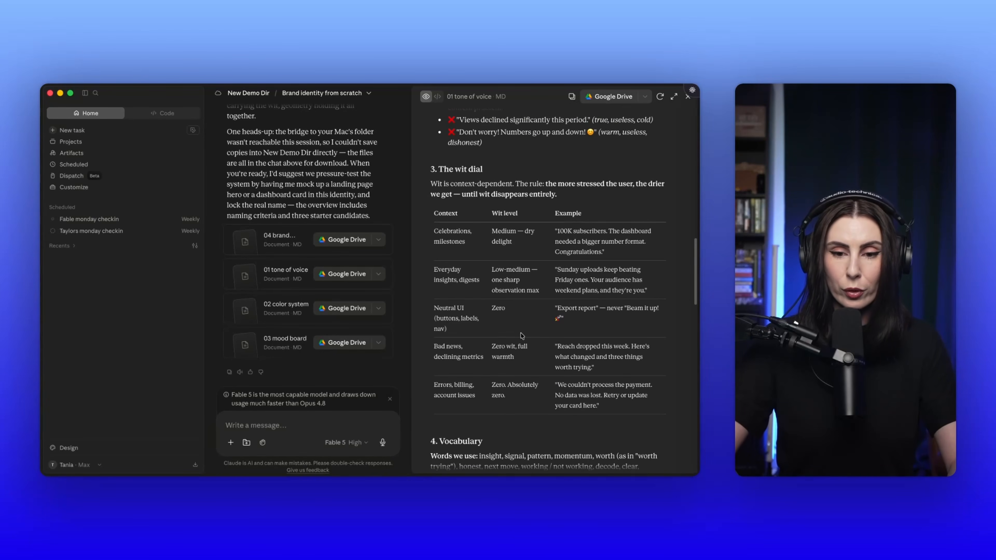
scroll(522, 336, "down", 1)
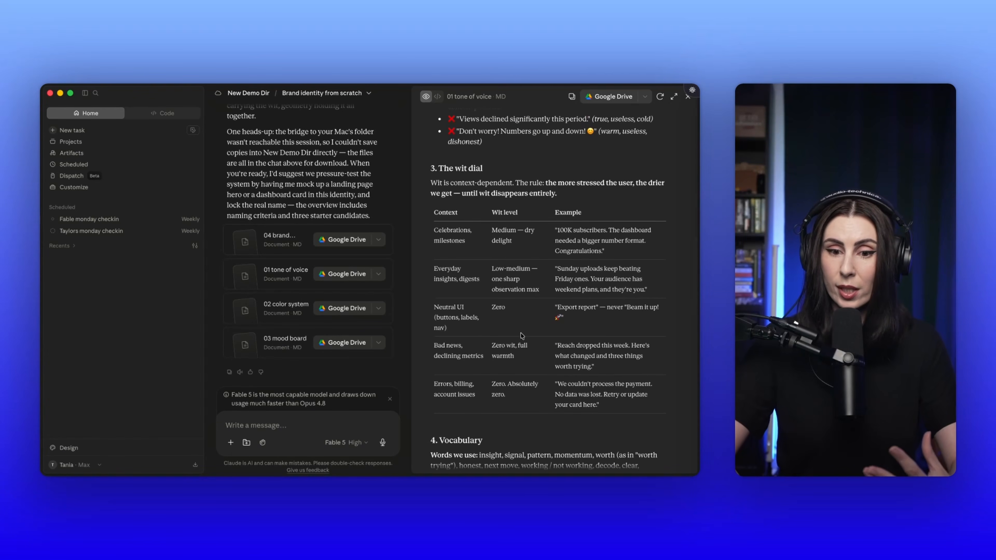
scroll(521, 334, "down", 1)
scroll(520, 333, "down", 1)
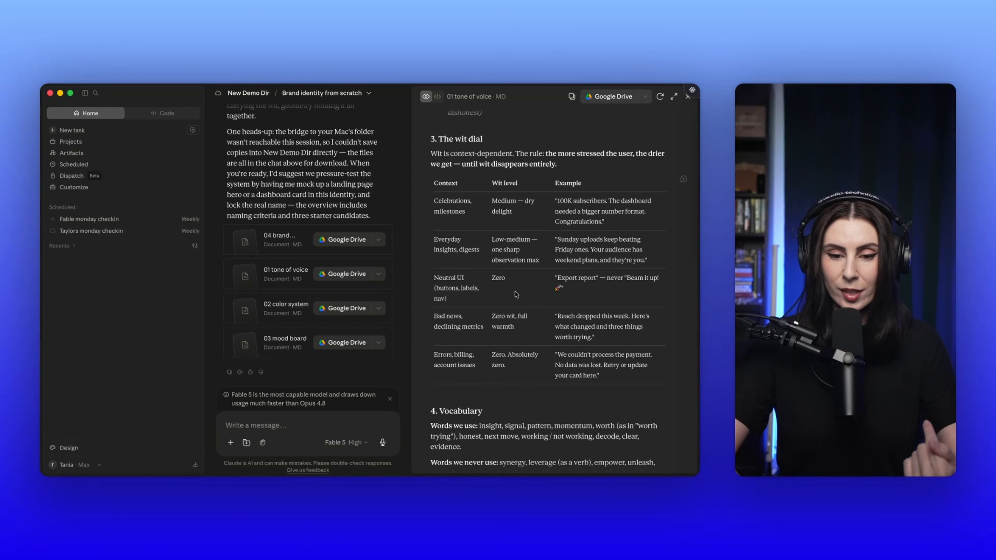
scroll(519, 328, "down", 1)
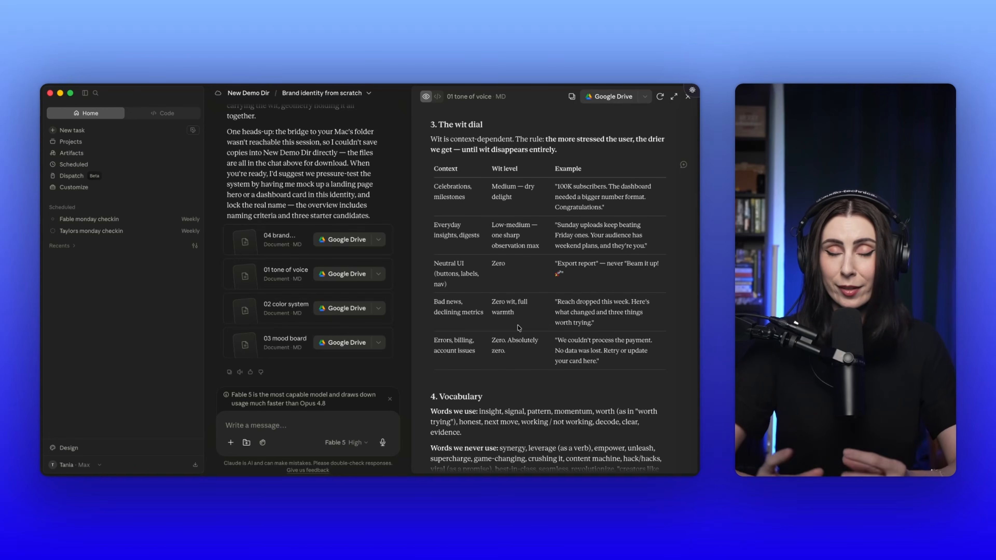
scroll(519, 328, "down", 10)
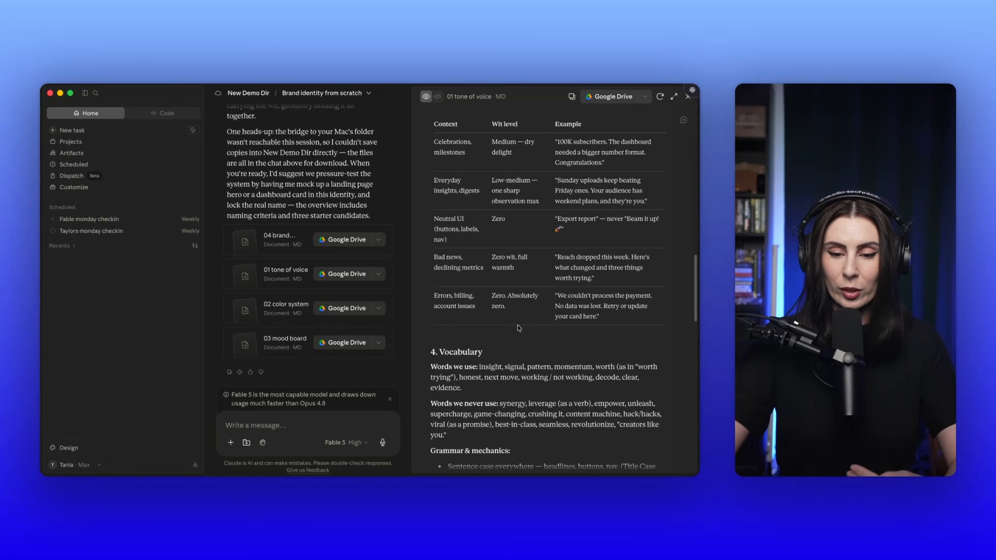
Step: Read the grammar and mechanics rules and the Voice by surface section of the tone of voice document
scroll(519, 329, "down", 6)
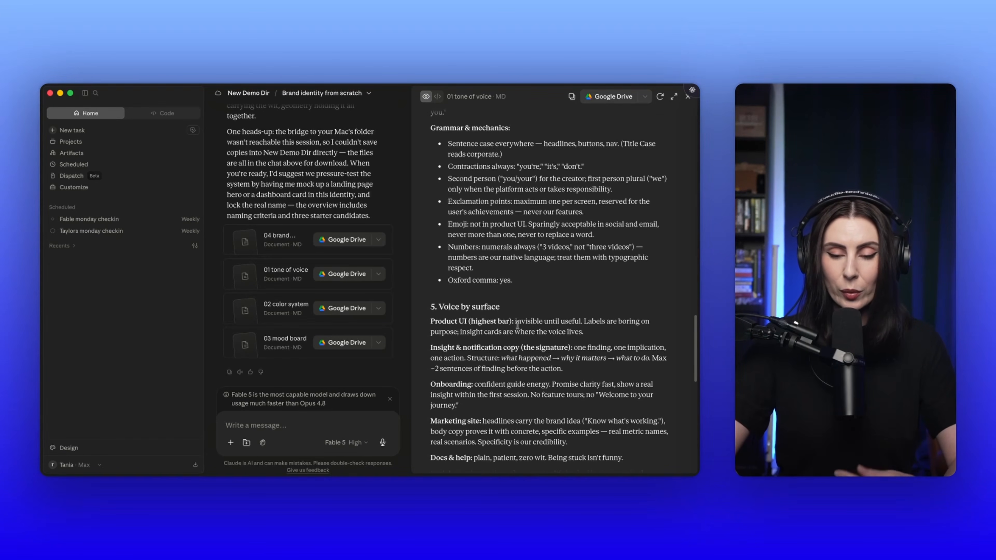
scroll(518, 329, "down", 8)
scroll(519, 328, "down", 5)
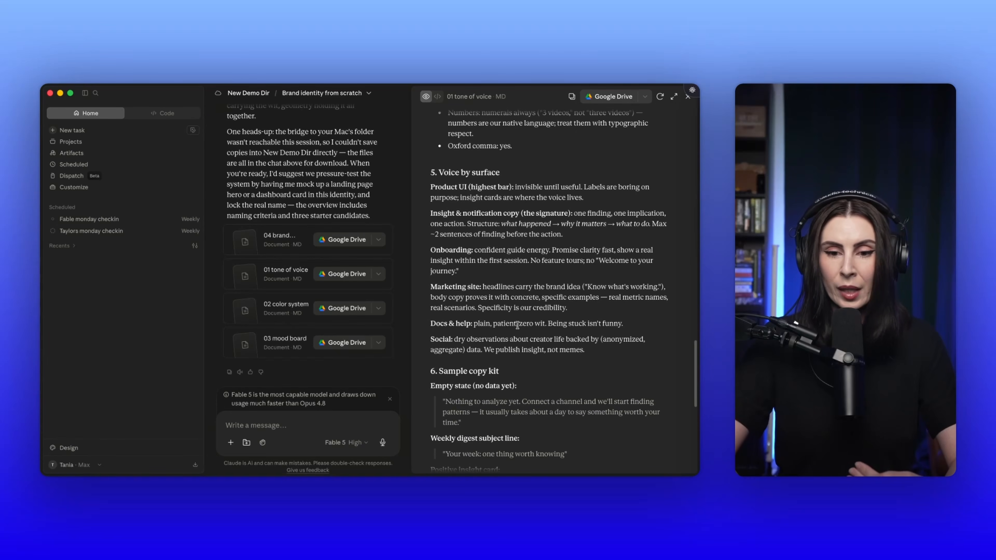
Step: Study the Sample copy kit, highlighting the empty state message and the weekly digest subject line among the example copy
scroll(518, 328, "down", 7)
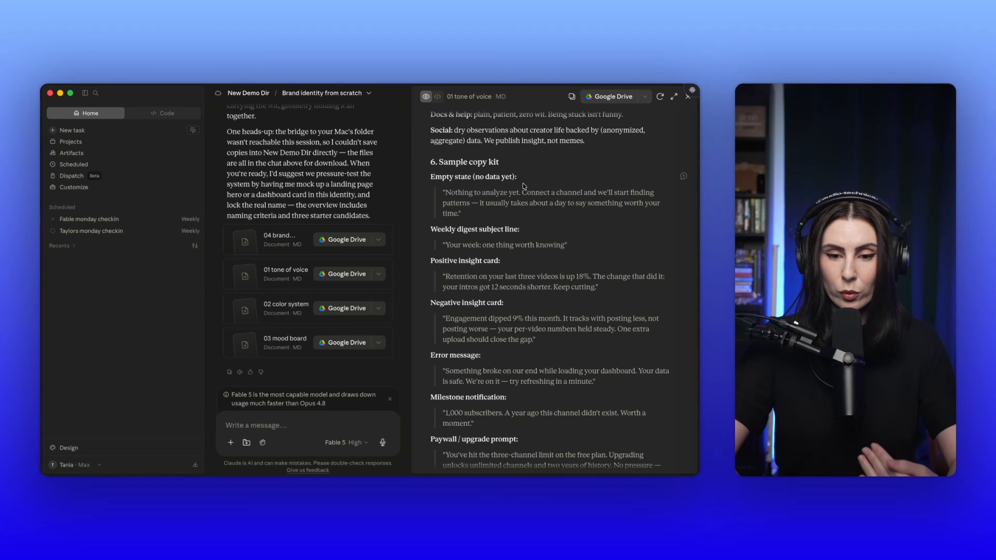
left_click_drag(447, 191, 458, 213)
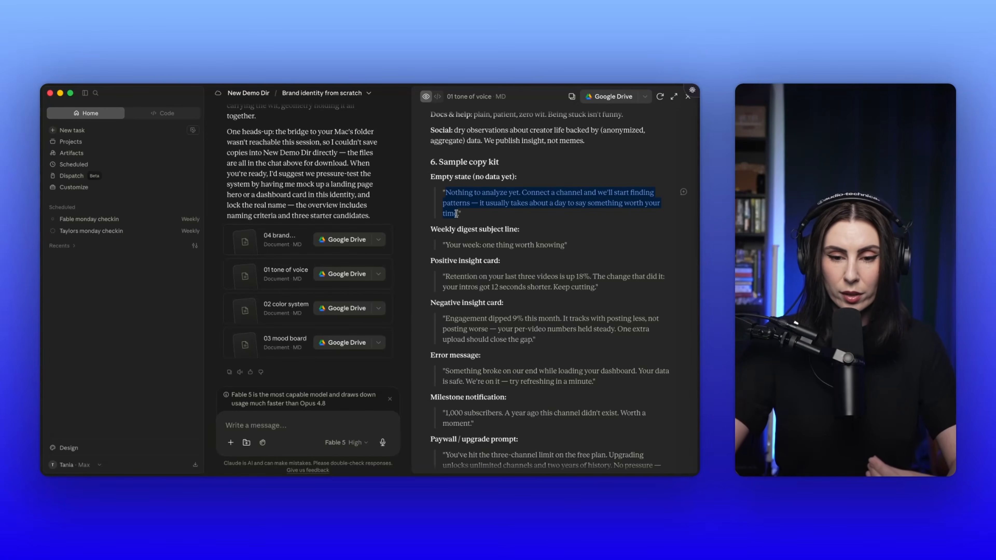
left_click(487, 219)
scroll(486, 215, "down", 2)
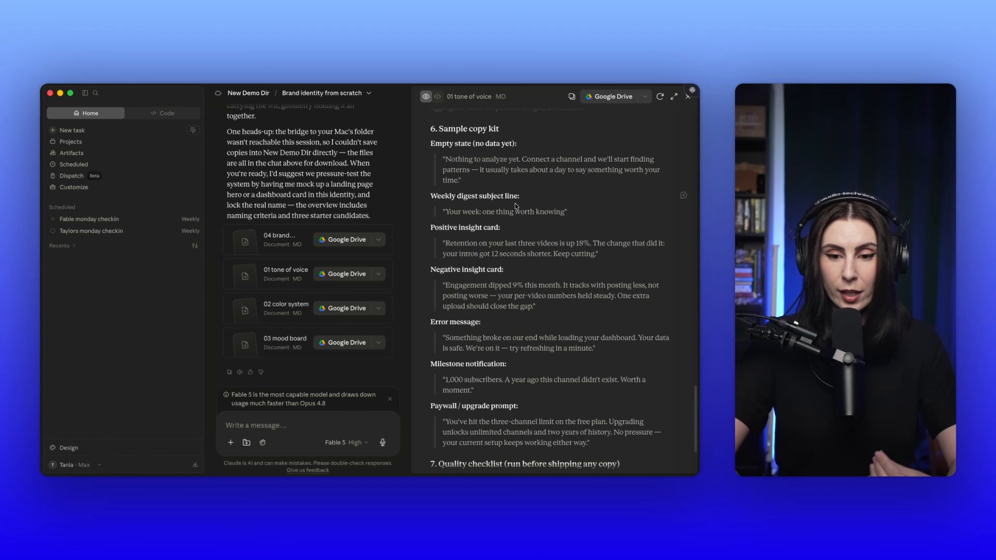
left_click_drag(446, 212, 569, 213)
scroll(574, 226, "down", 2)
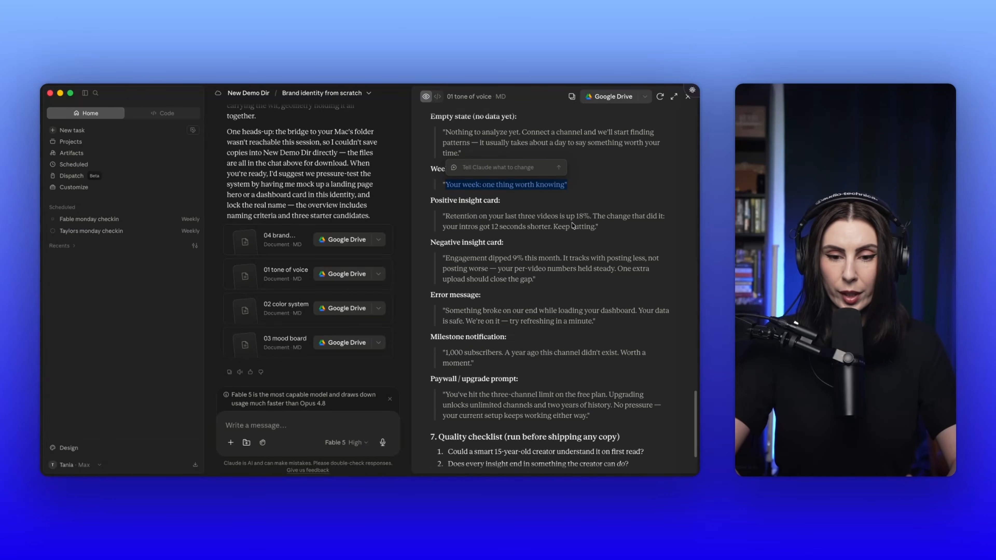
left_click(536, 216)
scroll(514, 261, "down", 5)
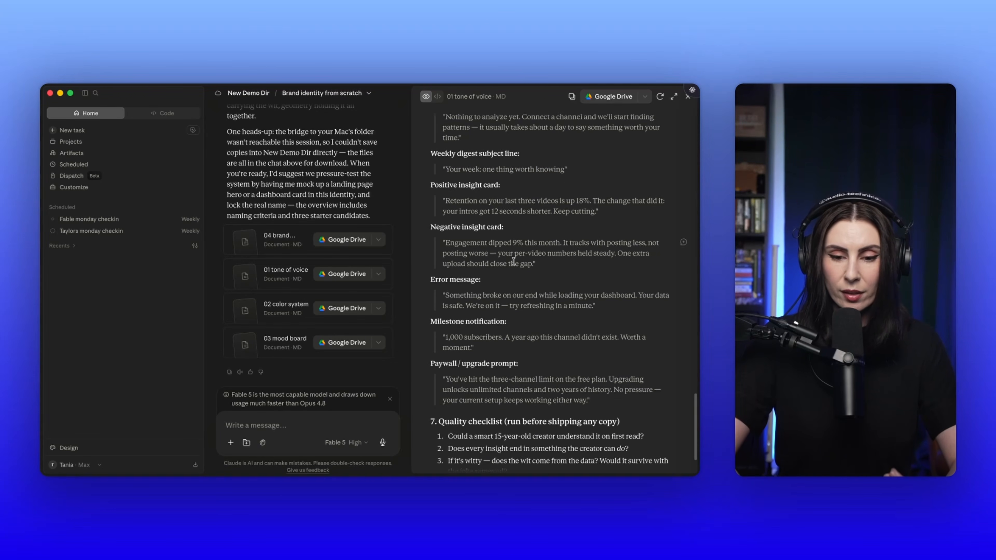
scroll(513, 263, "up", 6)
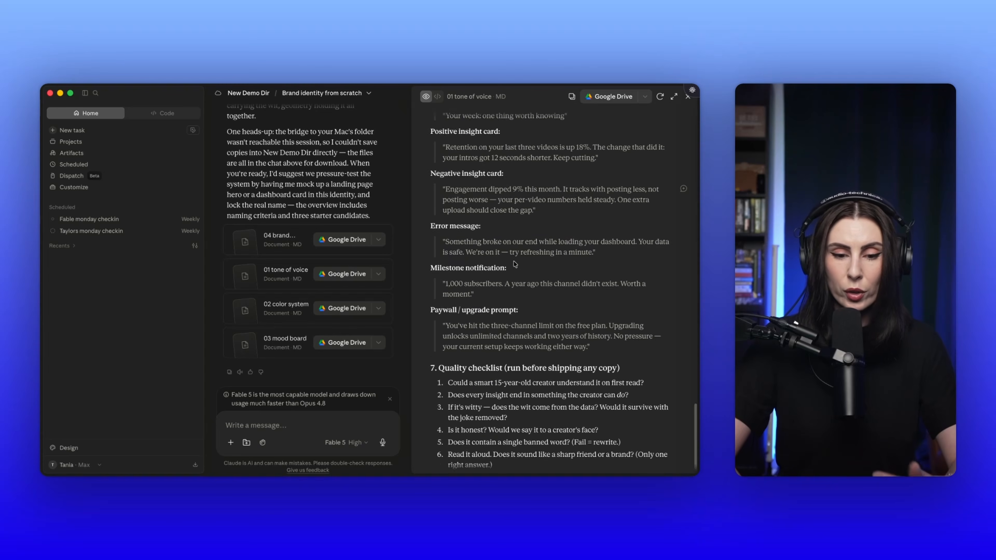
Step: Open the 02 color system document and review its palette philosophy, canvas and ink tokens, brand primary colors and signature accent
left_click(279, 308)
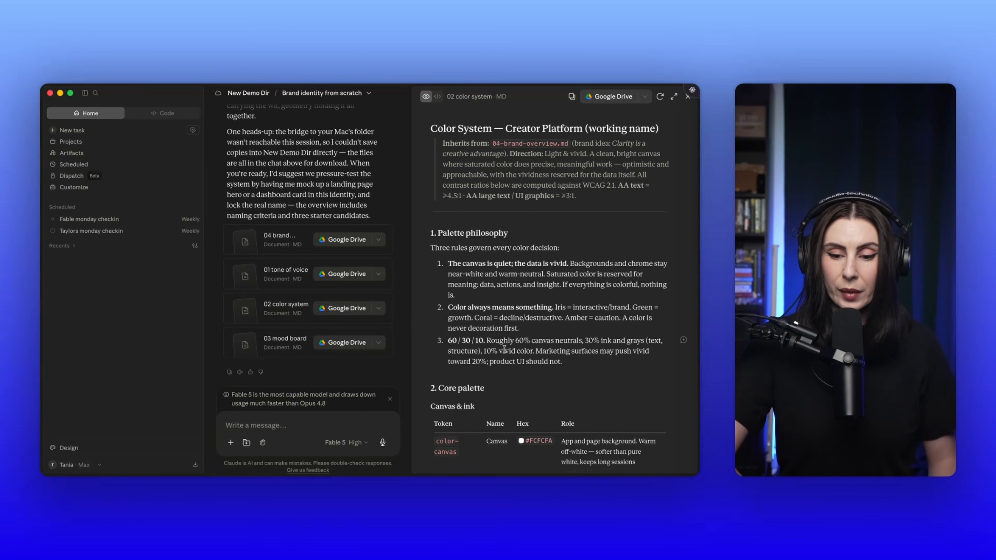
scroll(526, 314, "down", 5)
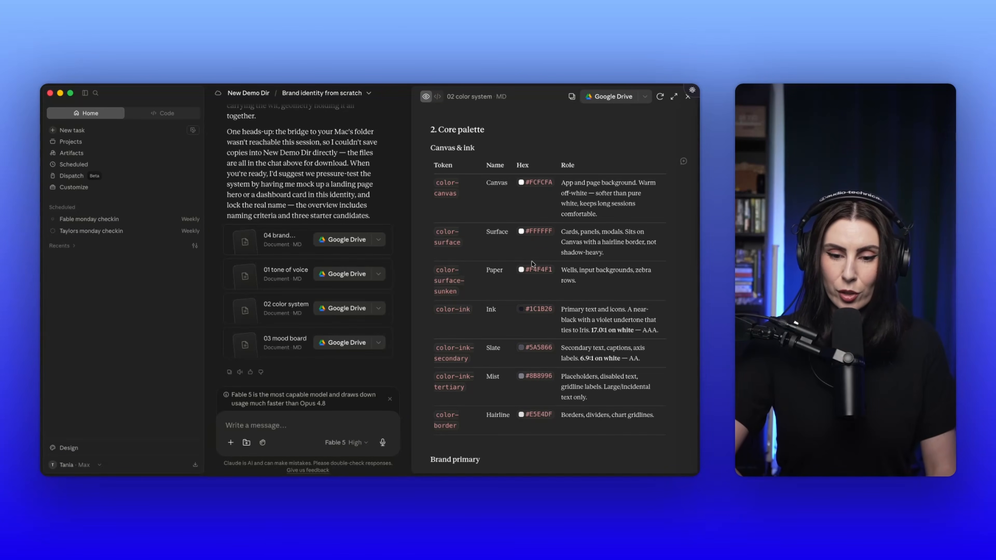
scroll(531, 261, "down", 3)
scroll(530, 281, "down", 3)
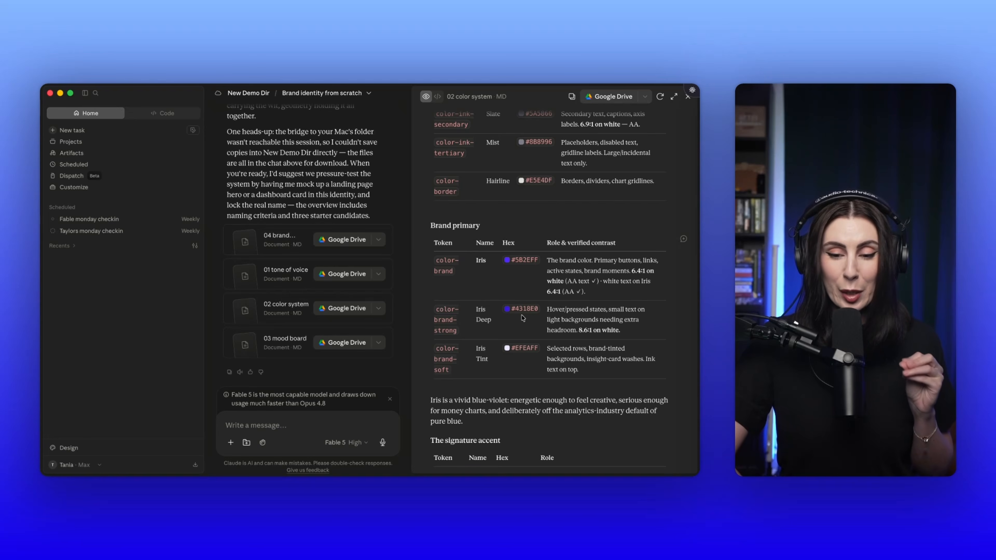
scroll(523, 317, "down", 4)
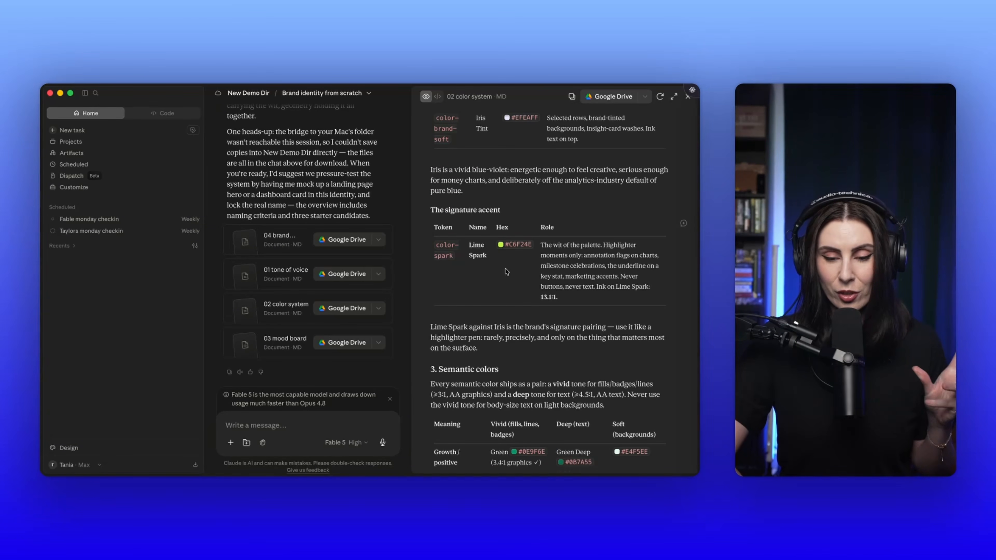
Step: Examine the color system's semantic colors, data visualization palette and verified pairing matrix, highlighting the data visualization palette heading
scroll(506, 272, "down", 6)
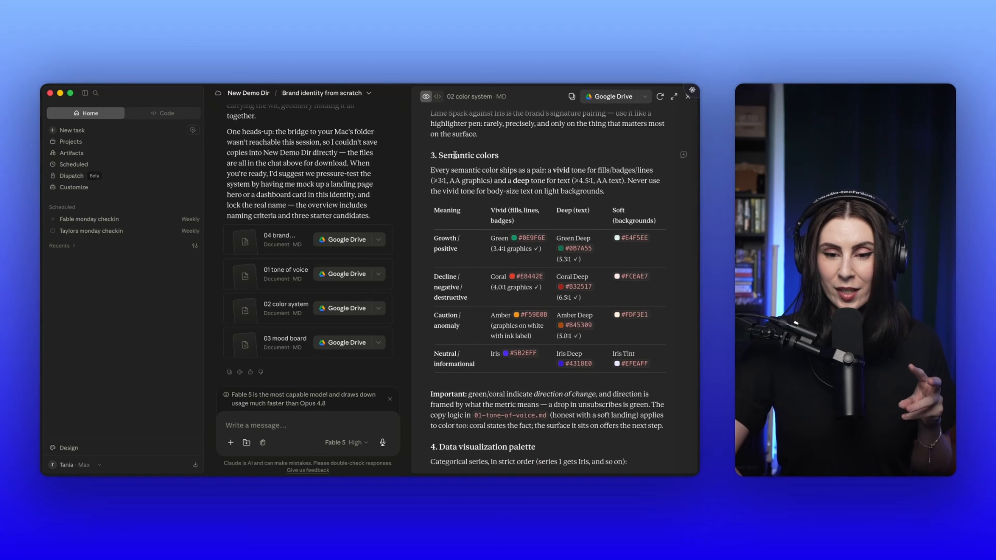
scroll(521, 159, "down", 7)
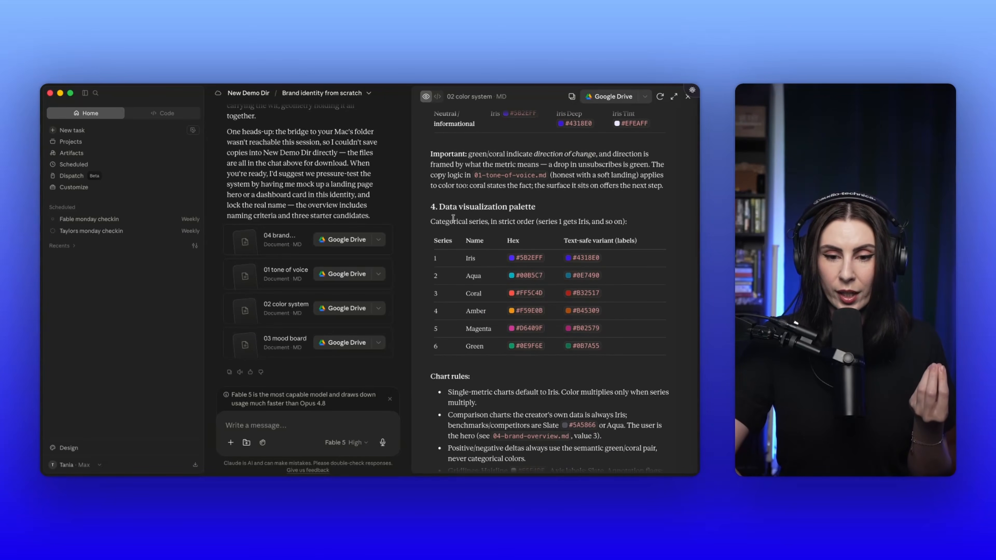
left_click_drag(442, 204, 566, 206)
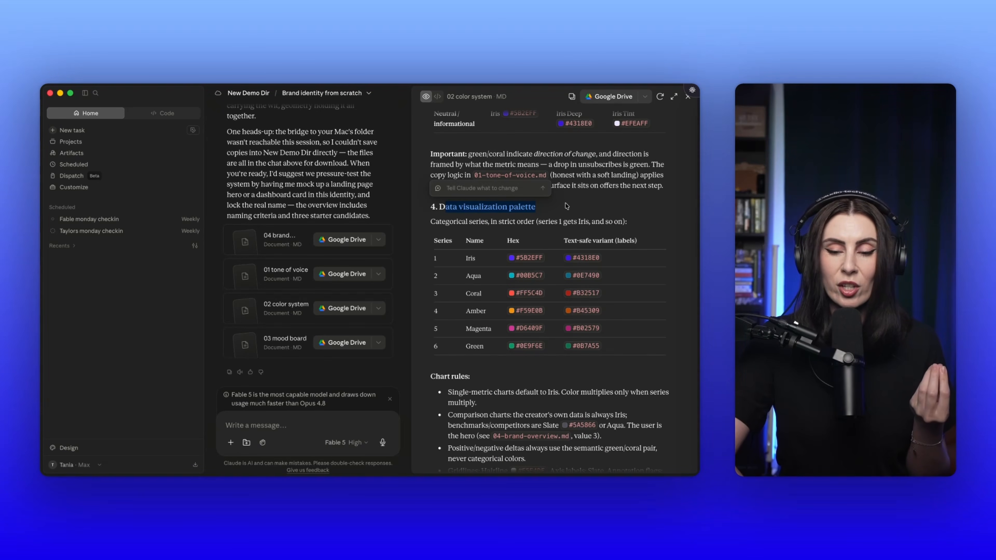
left_click(566, 206)
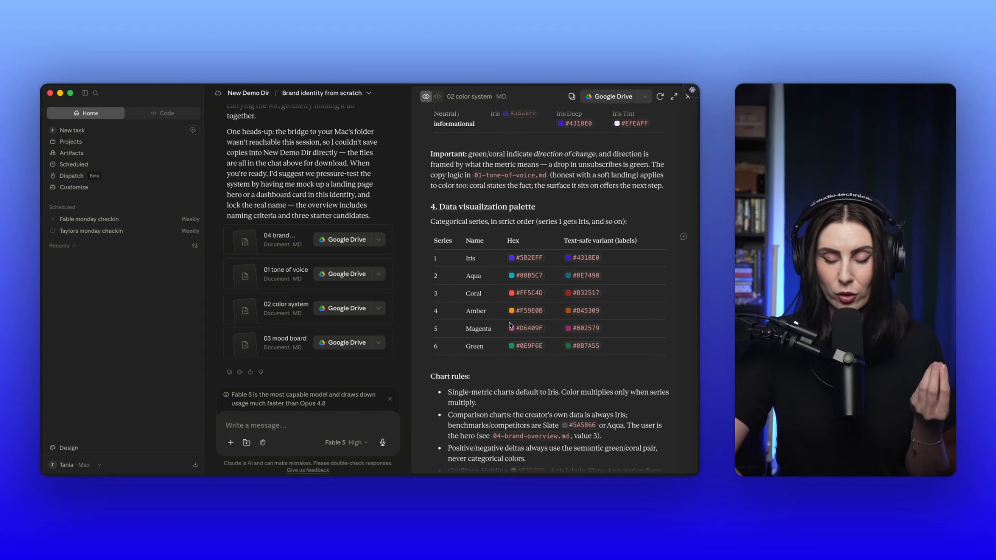
scroll(509, 324, "down", 10)
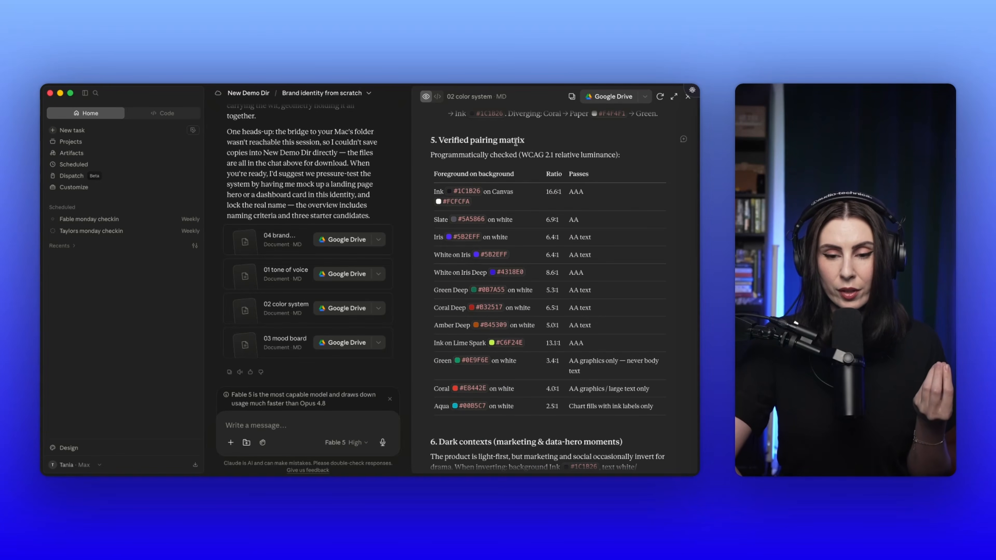
Step: Read the dark contexts, design tokens and anti-patterns sections of the color system document
scroll(521, 147, "down", 10)
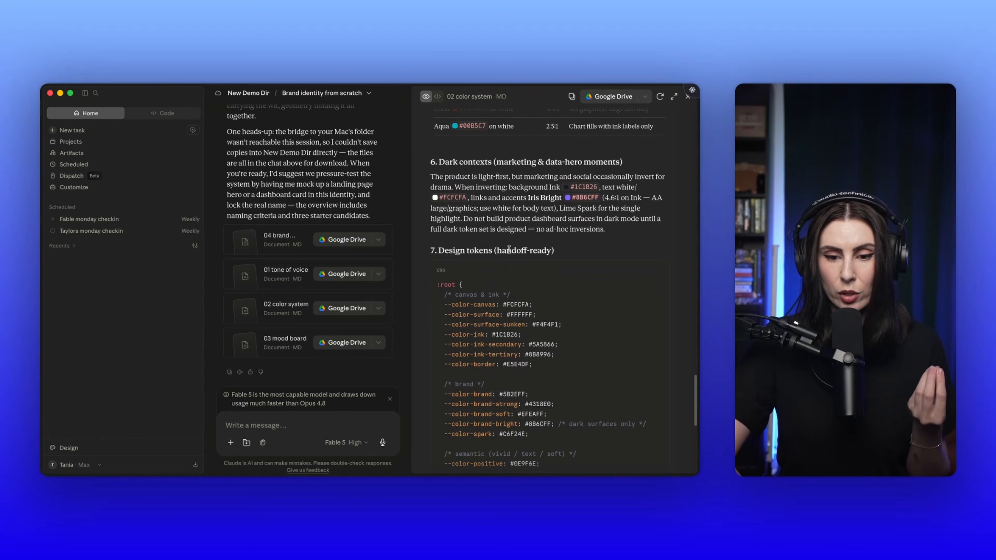
scroll(508, 249, "down", 3)
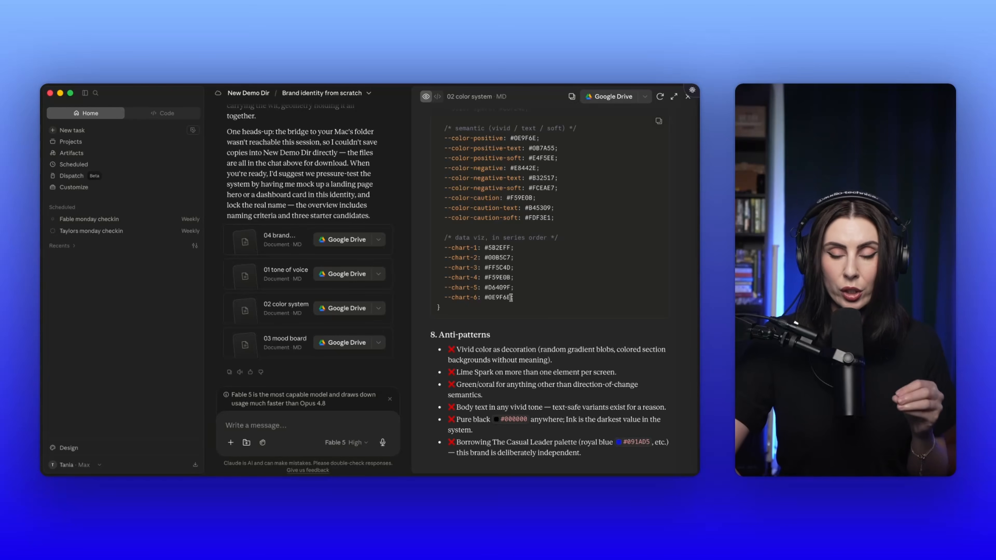
scroll(517, 310, "up", 20)
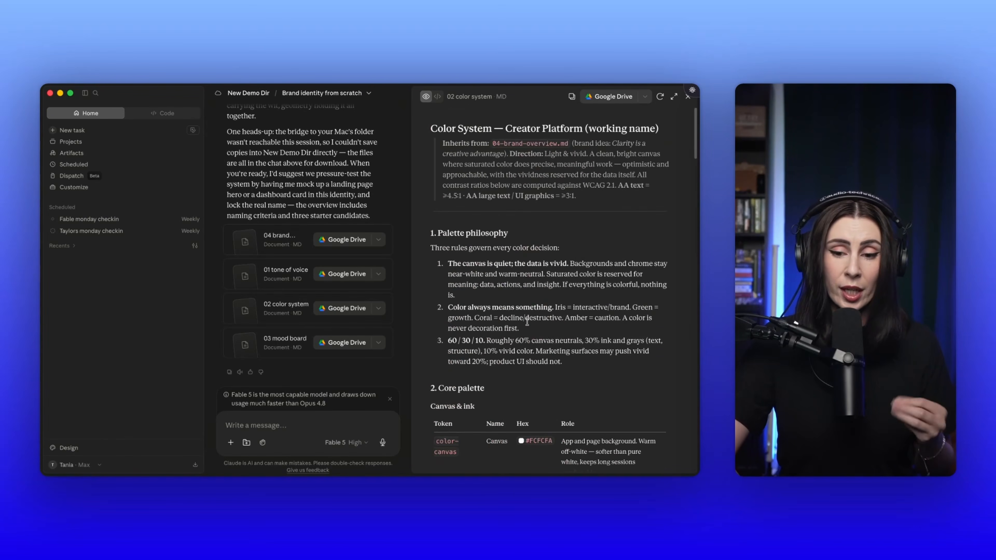
Step: For the Brand primary table, ask Claude to replace Iris with a different colour specific to us and not that popular, avoiding brown, purple, red, orange
scroll(527, 321, "down", 10)
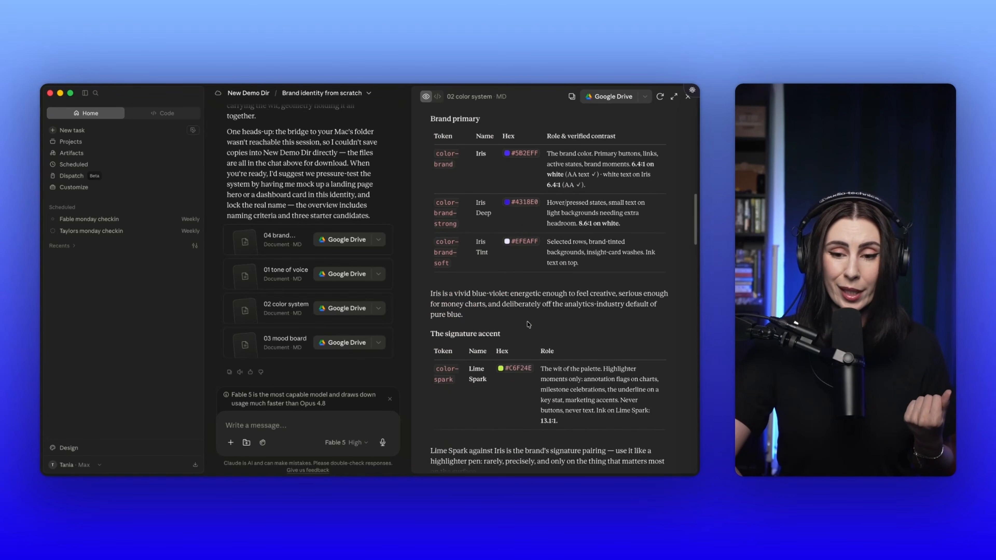
scroll(527, 322, "up", 2)
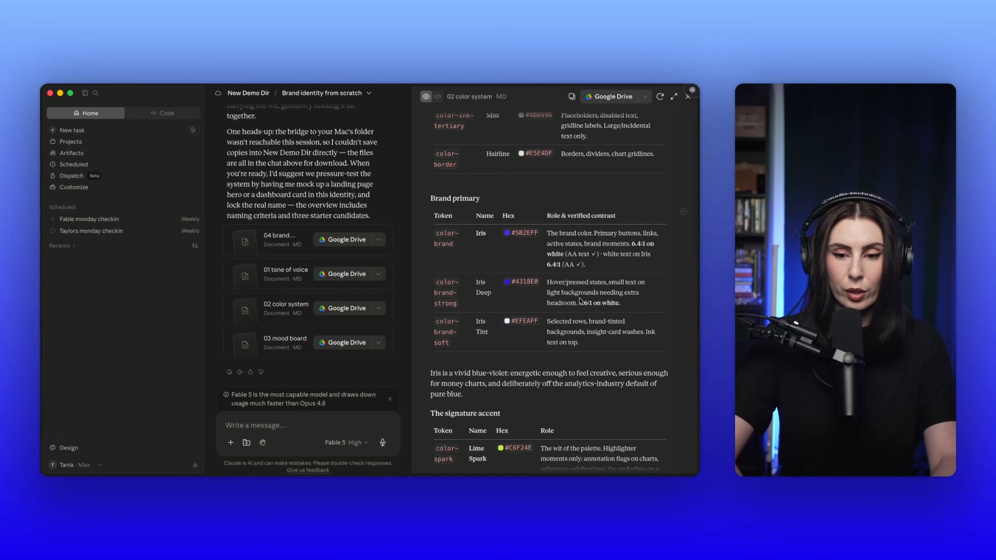
left_click(683, 213)
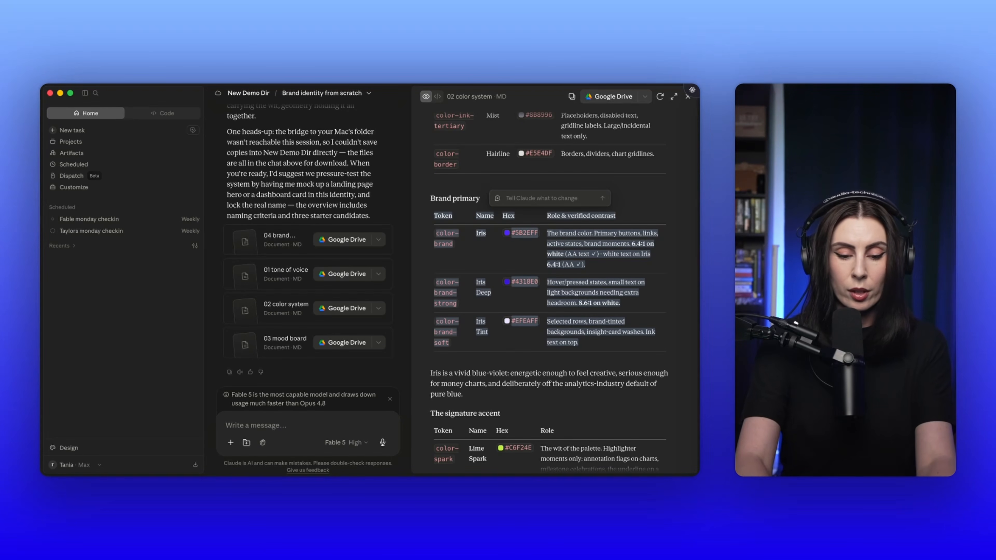
type("replace Iris wi")
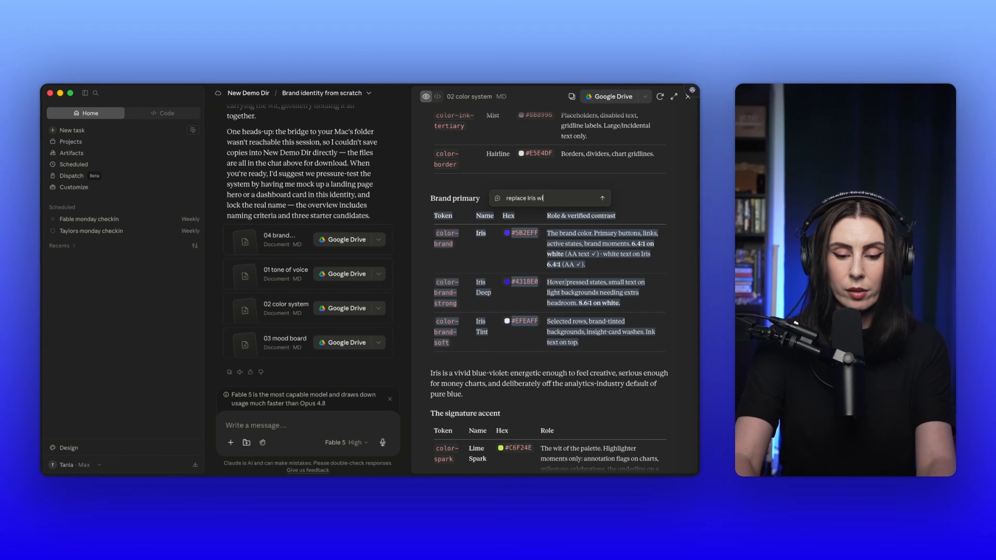
type("th a diffr")
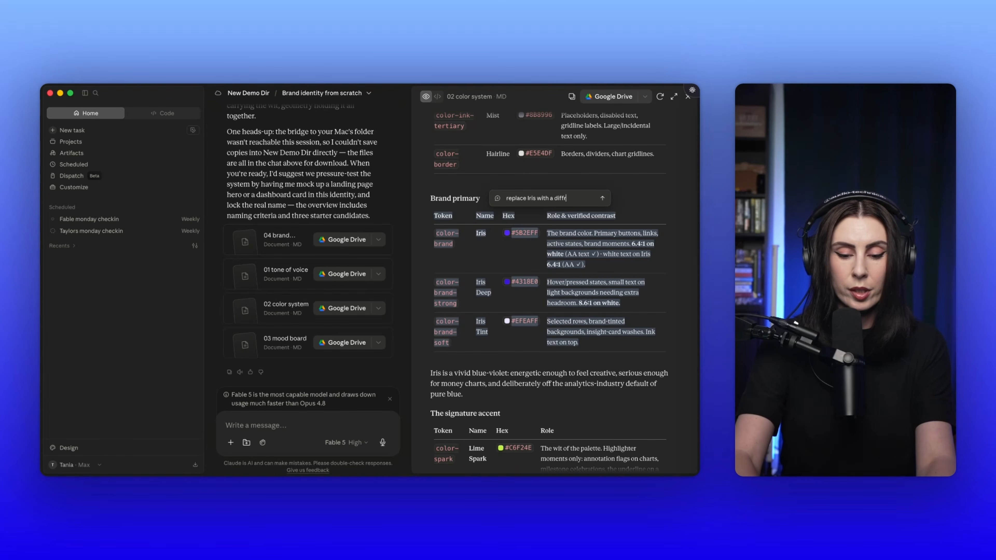
type("ent colour that is")
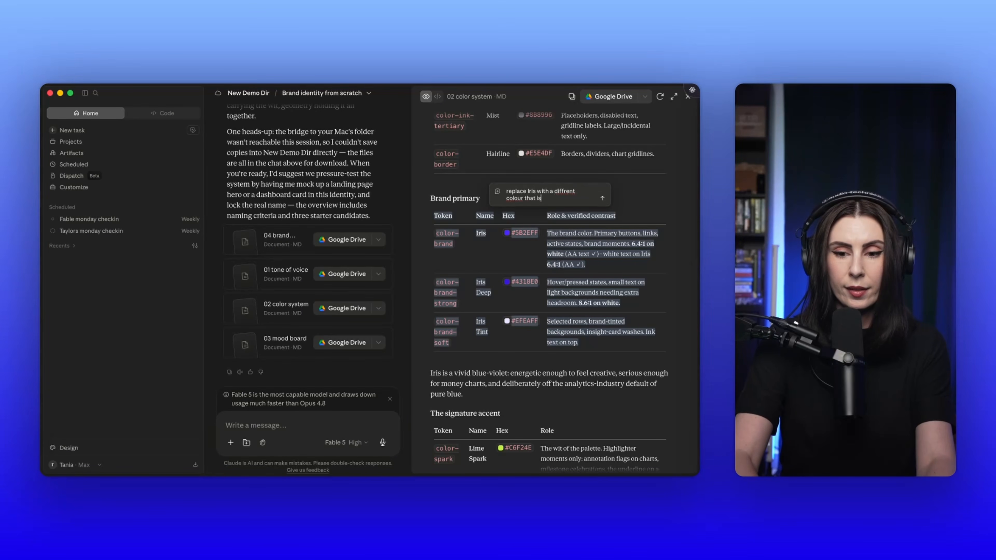
type(" very specif")
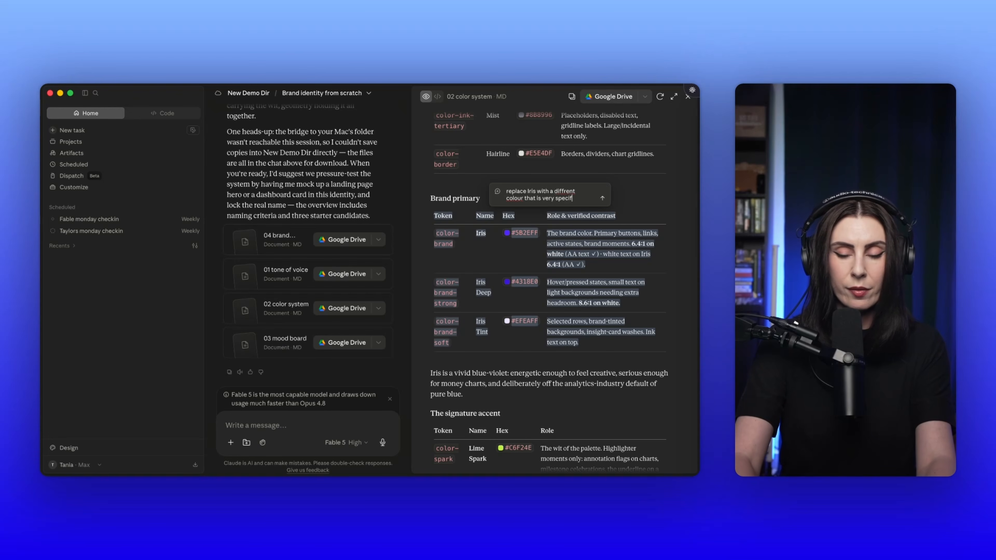
type("ic to us and not that po")
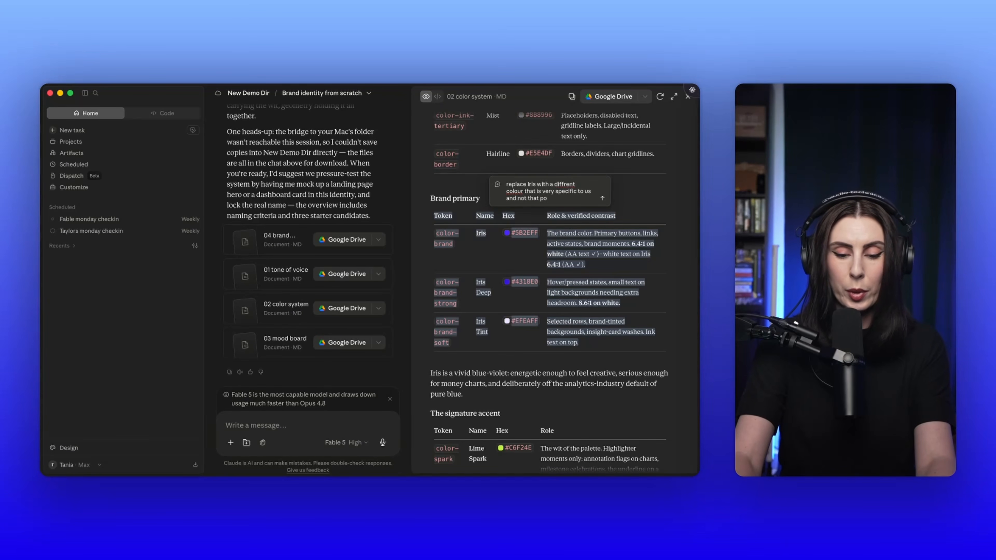
type("pular. A")
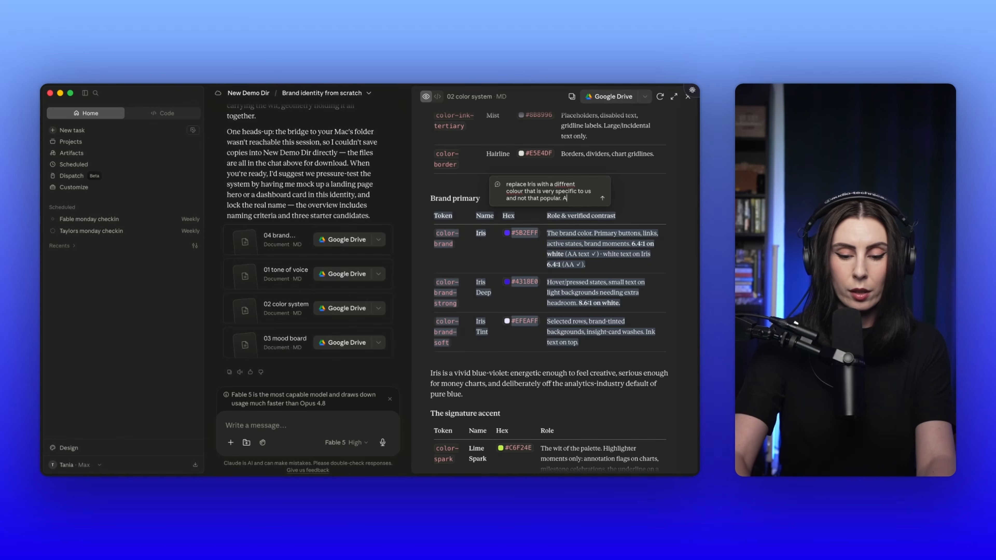
type("void brown, purple, red, orange")
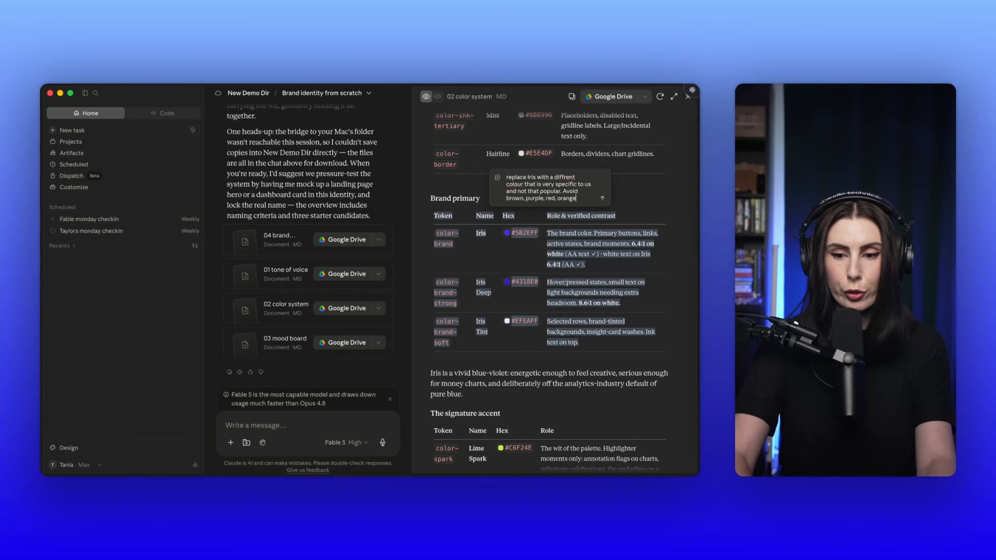
left_click(602, 198)
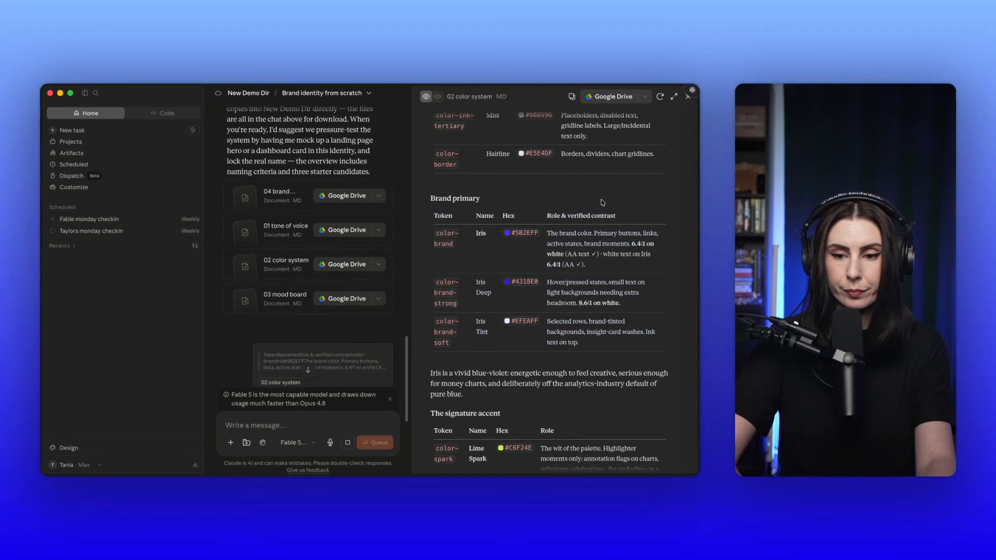
Step: Open the 03 mood board, return to the 02 color system document, and look back through the earlier conversation
scroll(291, 298, "up", 5)
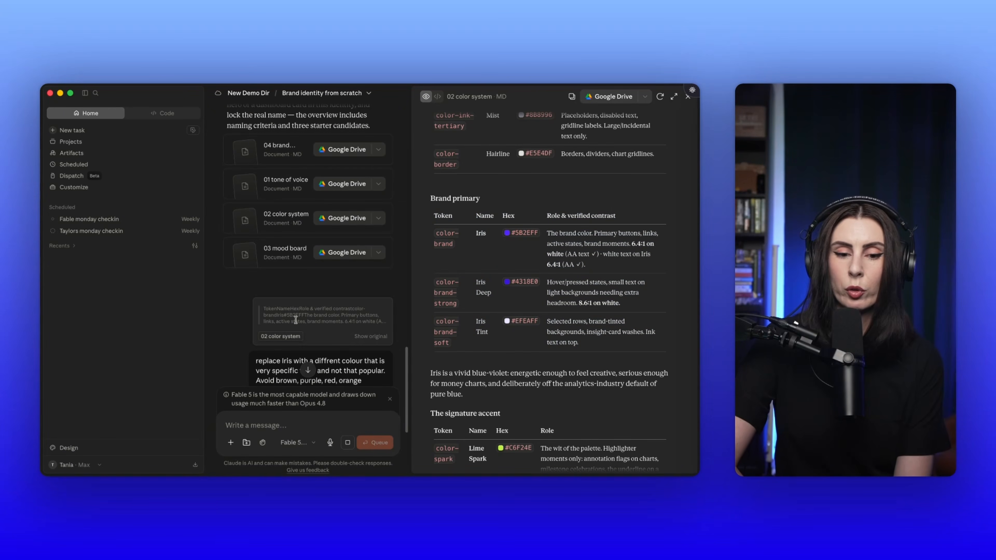
left_click(281, 253)
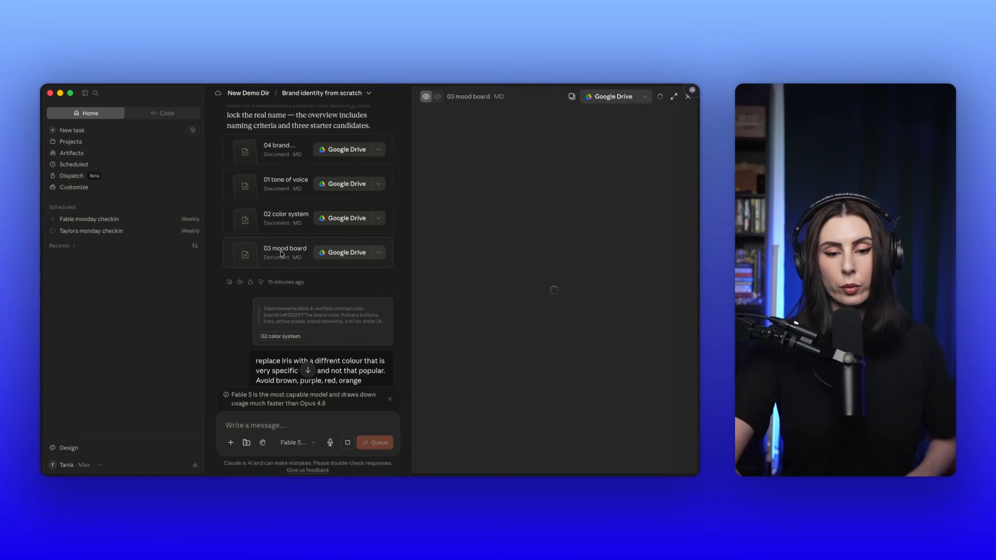
left_click(284, 221)
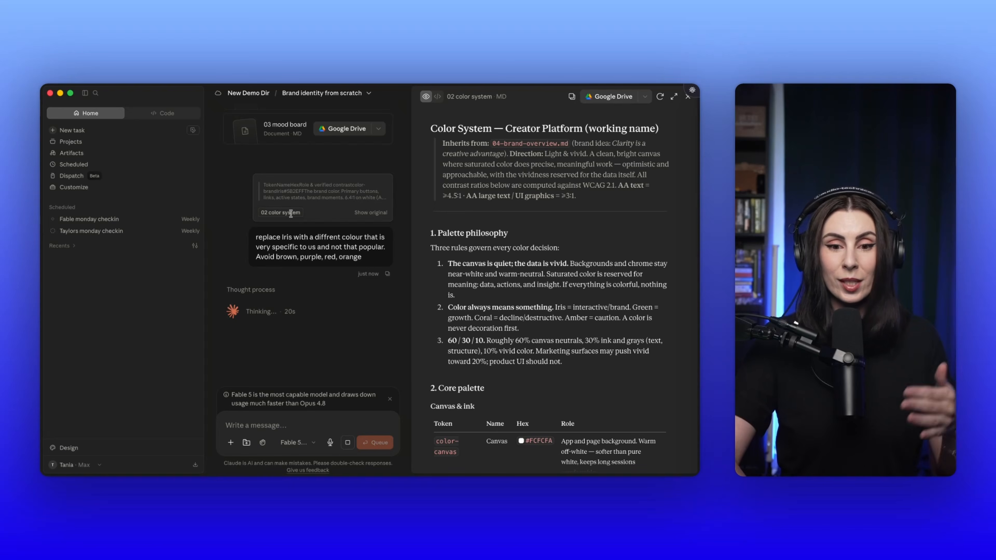
scroll(371, 190, "up", 15)
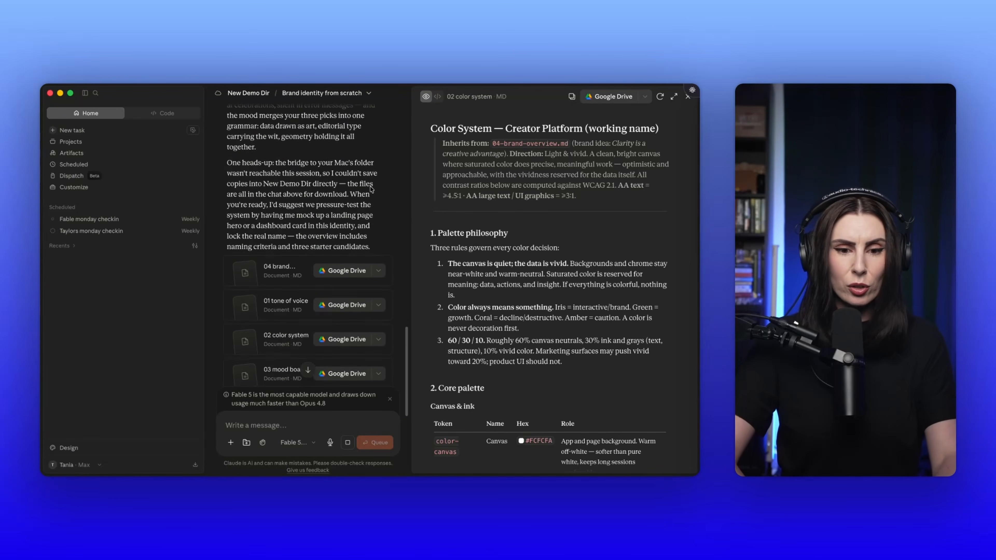
scroll(371, 190, "up", 5)
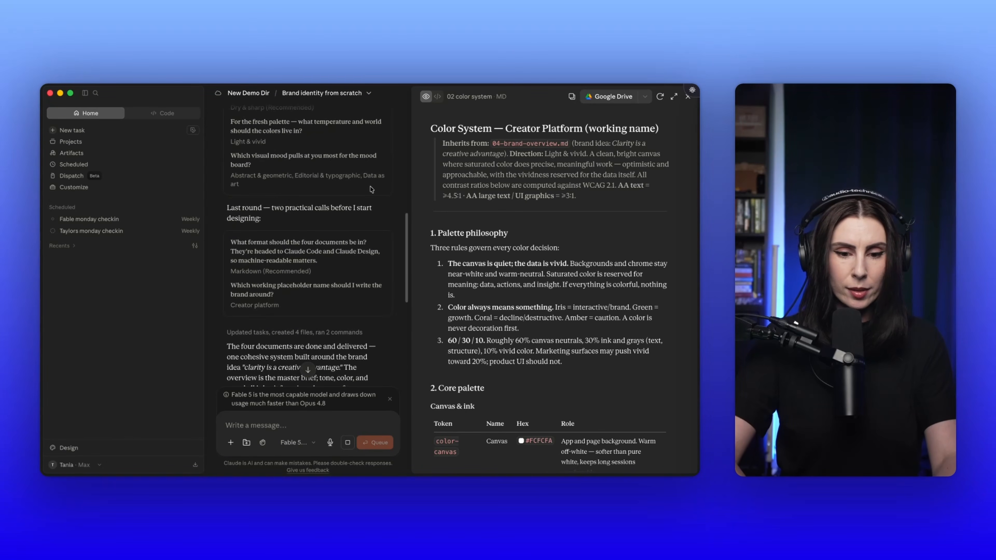
Step: Read Claude's reply about the colour replacement, then open the updated 02 color system document and review its palette philosophy and Brand primary table
scroll(371, 190, "down", 20)
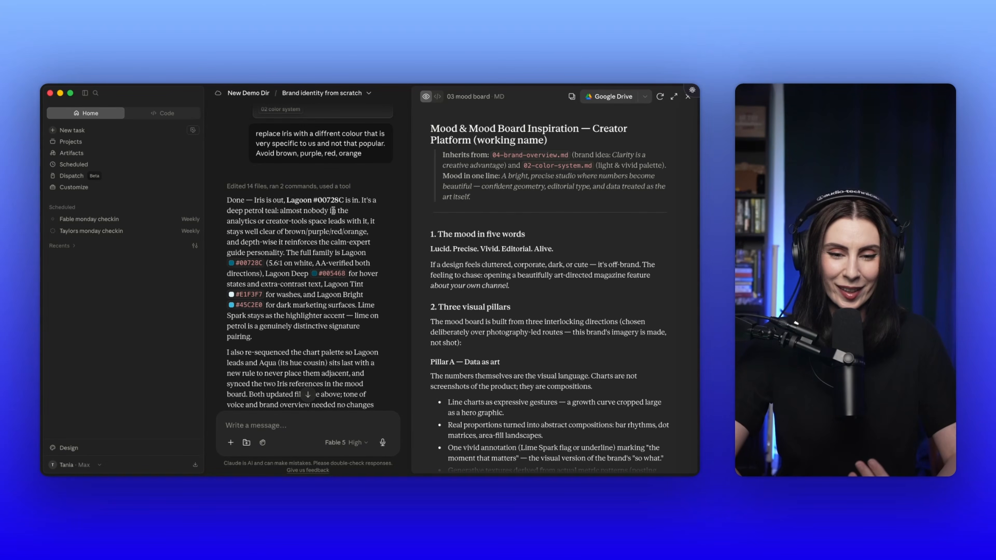
scroll(357, 319, "down", 1)
scroll(357, 319, "down", 5)
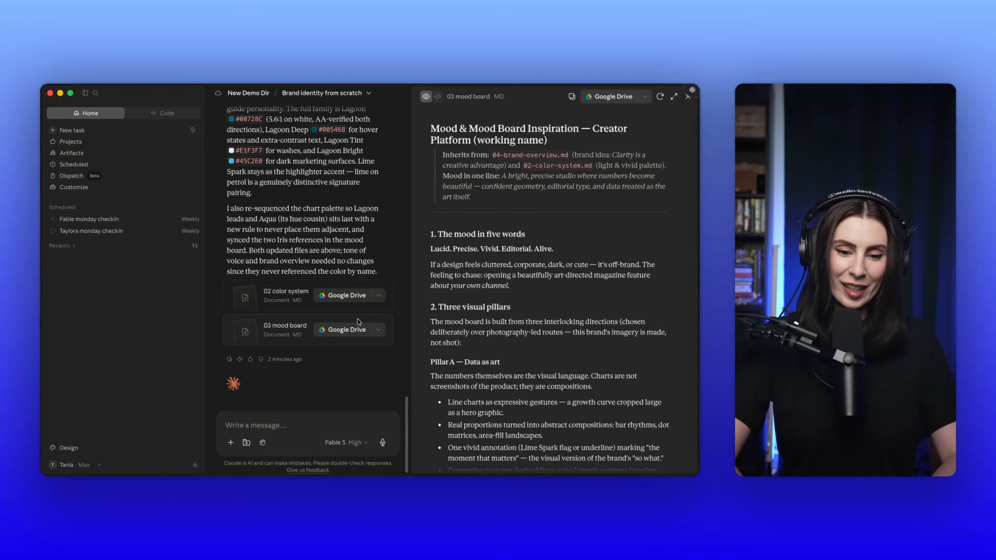
left_click(282, 294)
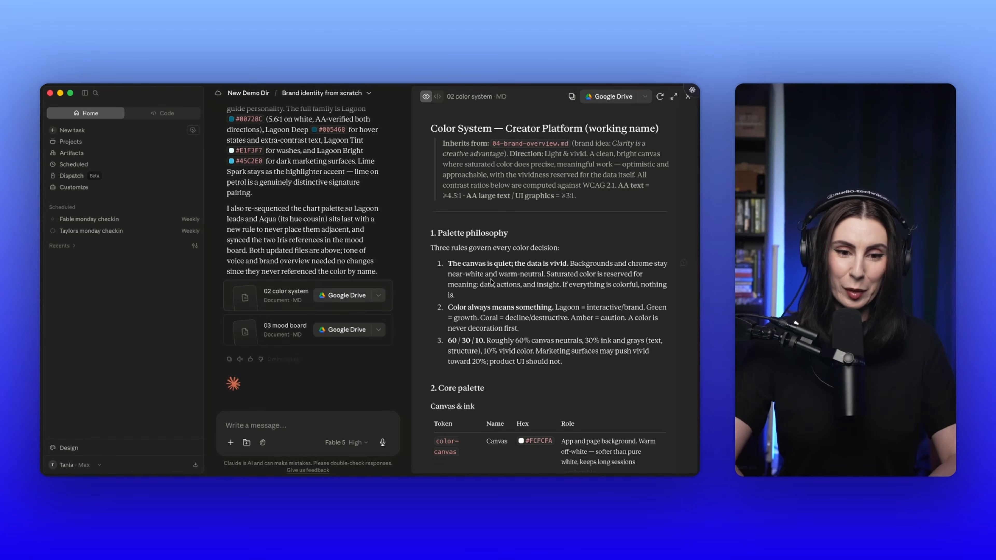
scroll(491, 281, "down", 5)
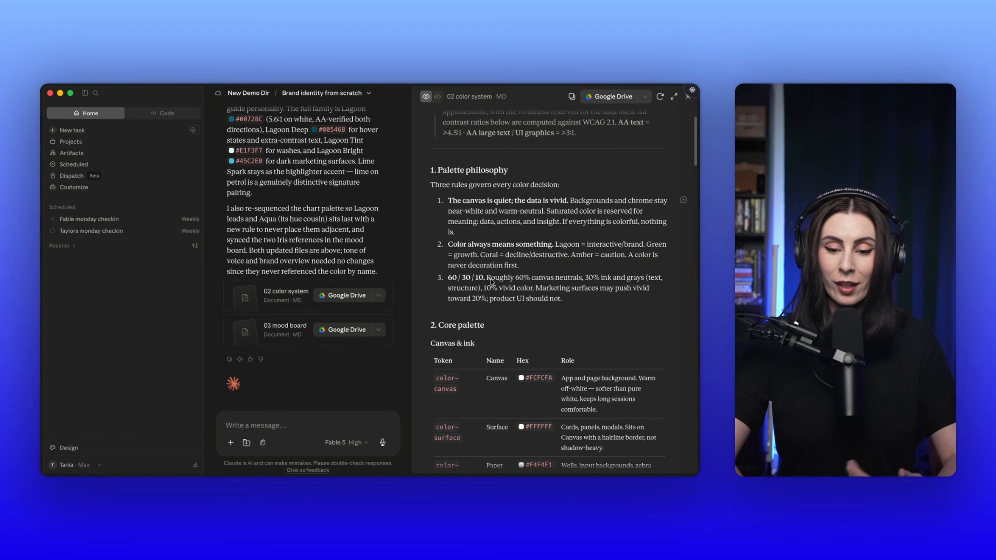
scroll(491, 281, "down", 10)
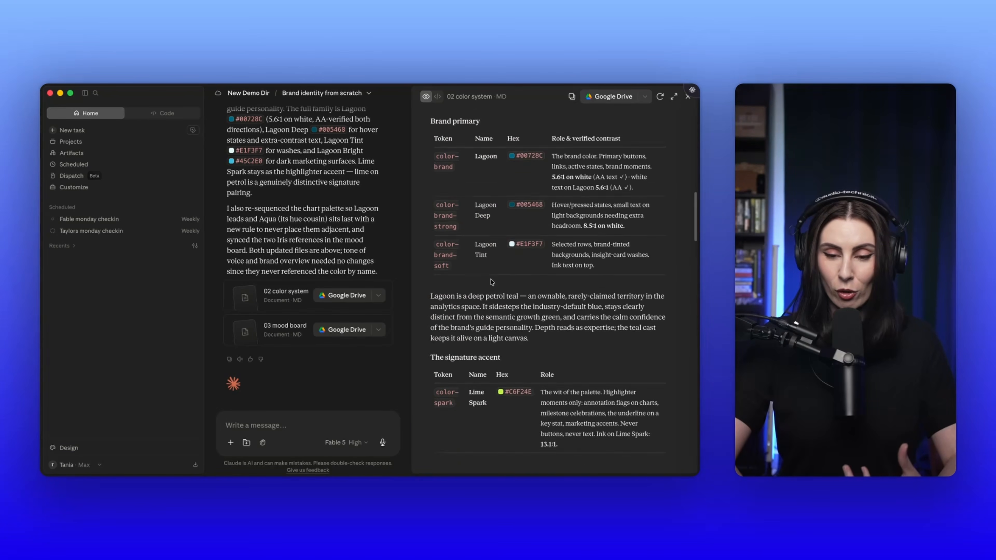
scroll(491, 279, "down", 20)
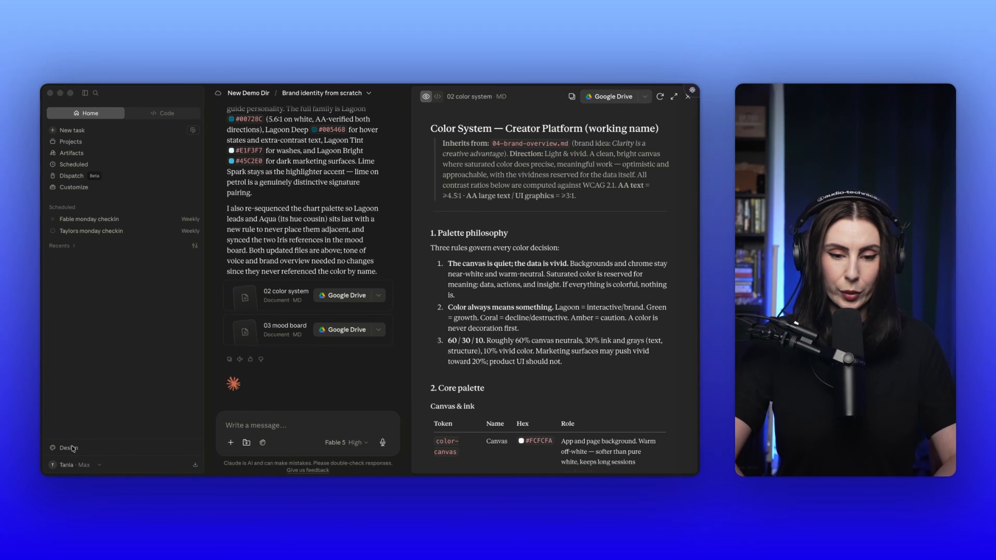
Step: Switch to Claude Design and start a new design from the Prototype template with the New DemoDir folder attached
left_click(642, 98)
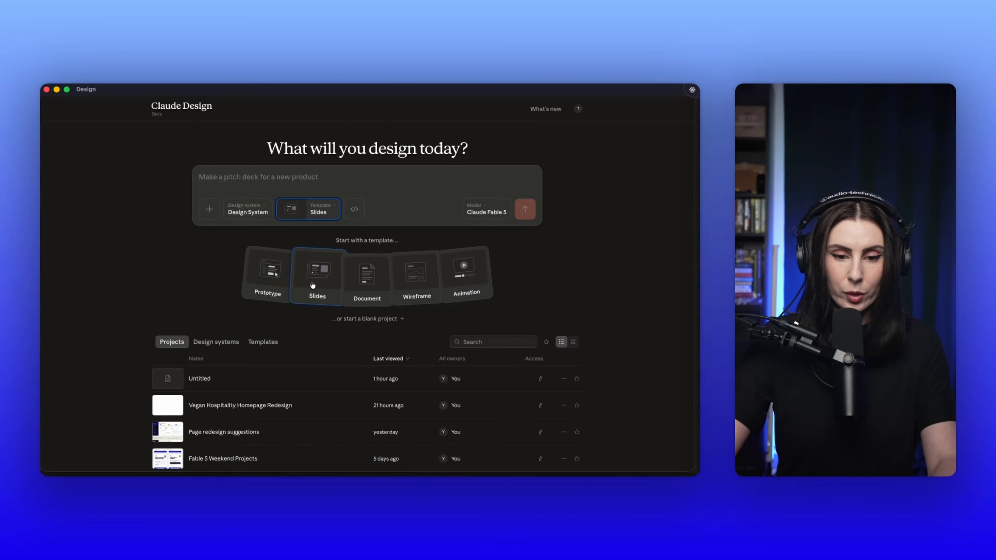
left_click(289, 211)
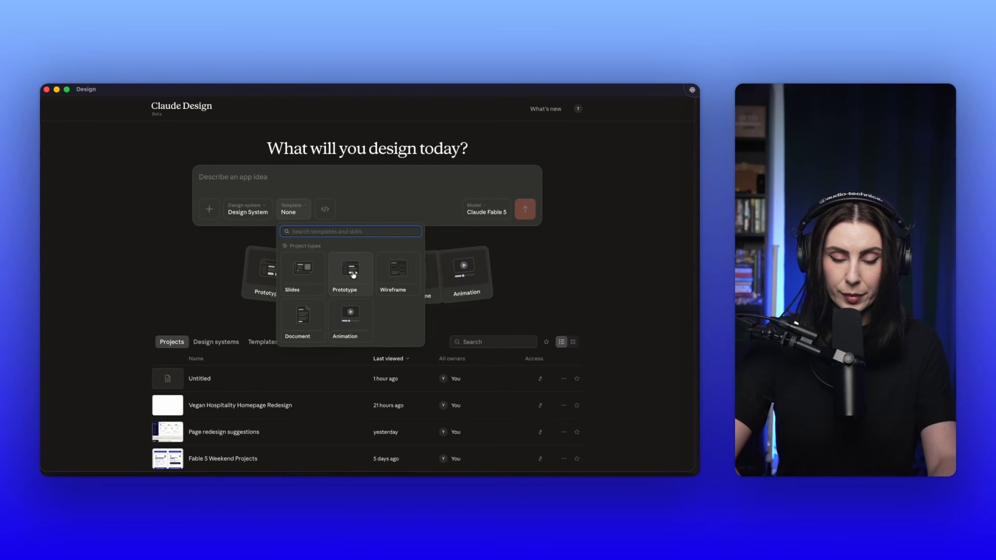
left_click(352, 273)
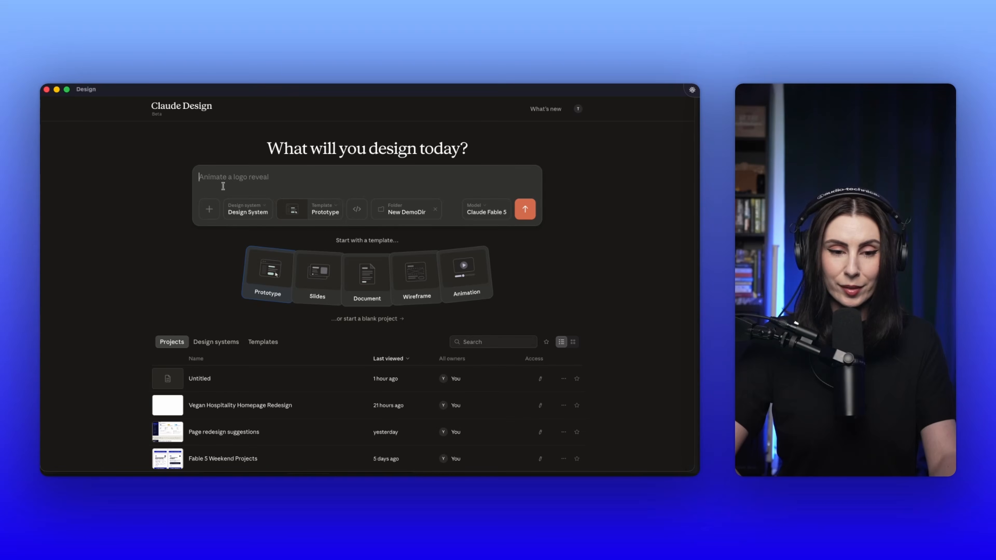
Step: Request a design system and two or three fresh creator platform homepage variations, attaching the four brand Markdown files from Downloads, and submit the prompt
key("fn")
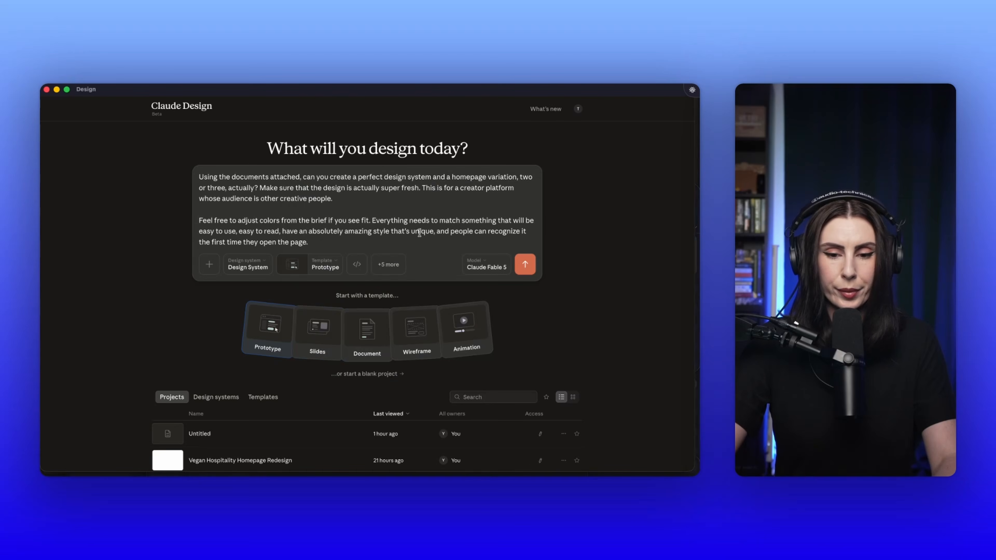
left_click(394, 266)
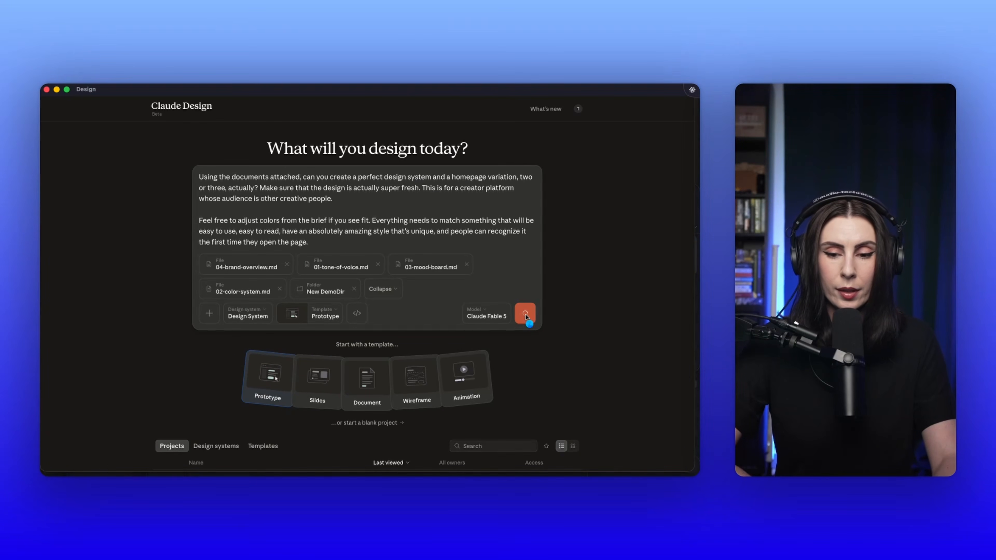
left_click(525, 314)
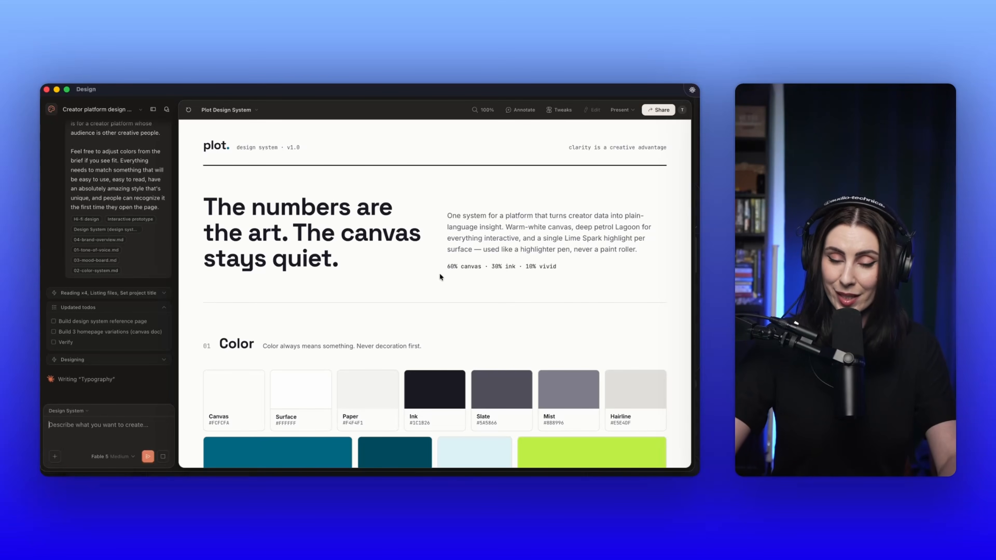
Step: Review the color and typography sections of the Plot Design System and the first layout in Homepage Options
scroll(440, 274, "down", 5)
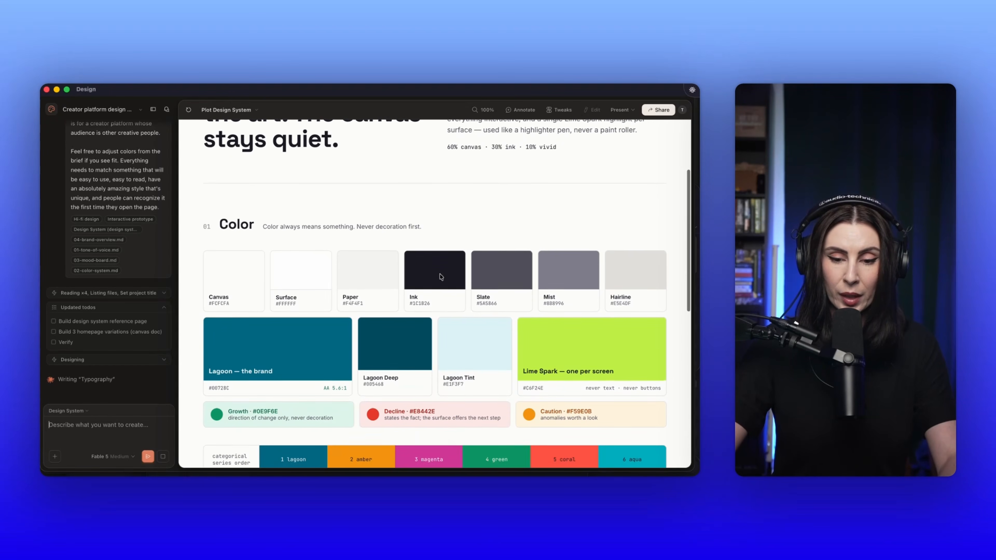
scroll(439, 277, "down", 10)
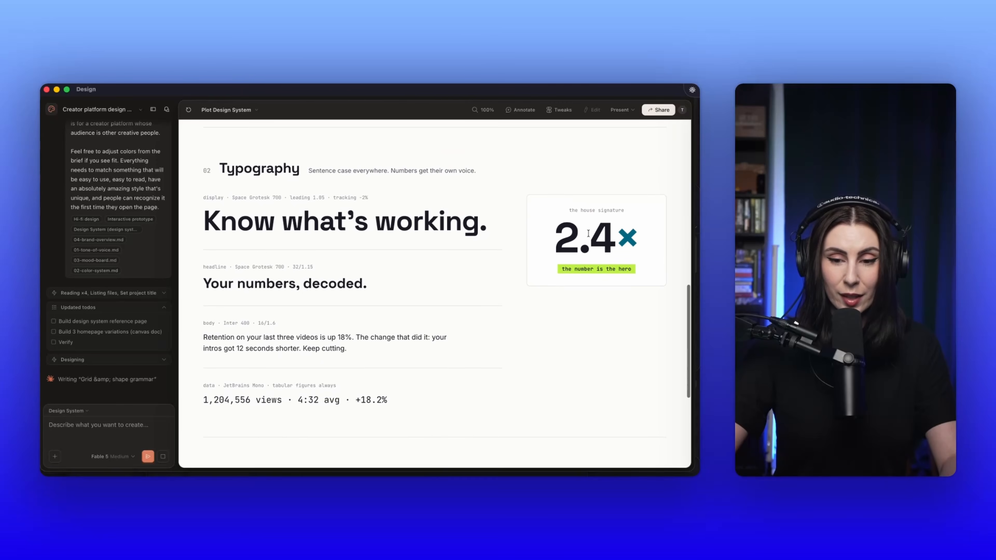
scroll(588, 234, "down", 4)
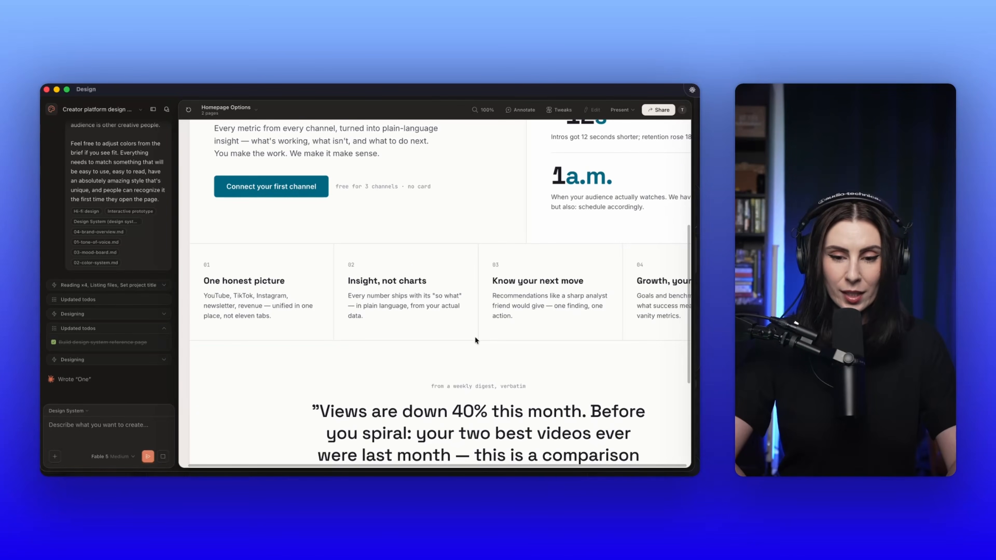
scroll(475, 337, "down", 10)
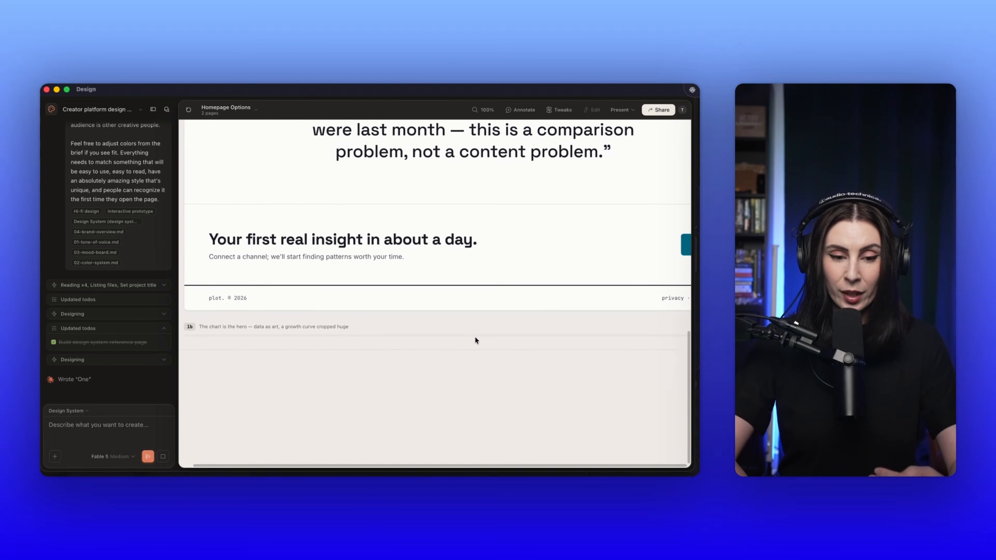
Step: Review homepage option 1a from its hero and weekly insight figures through the feature columns, digest quote and closing call to action
scroll(475, 337, "up", 4)
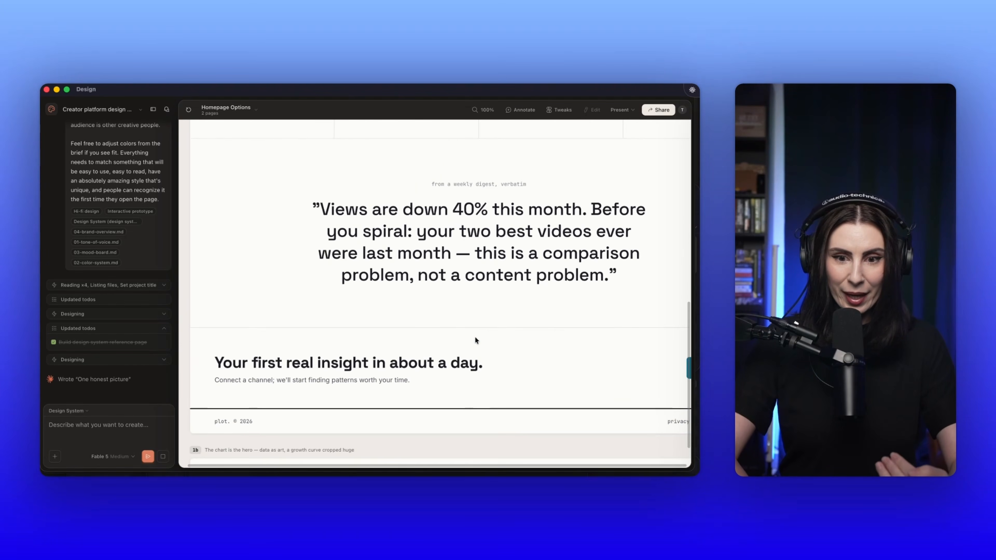
scroll(474, 336, "up", 9)
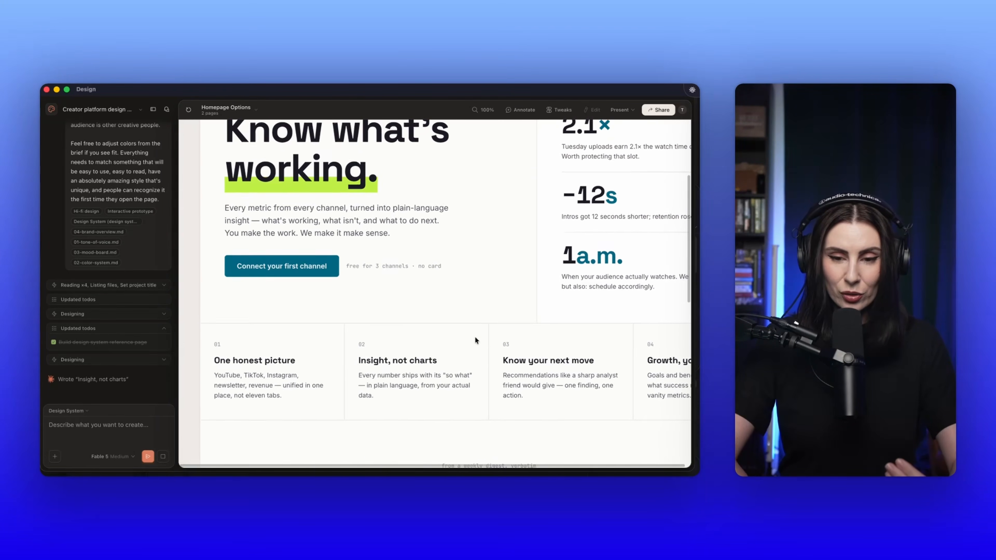
scroll(474, 336, "up", 4)
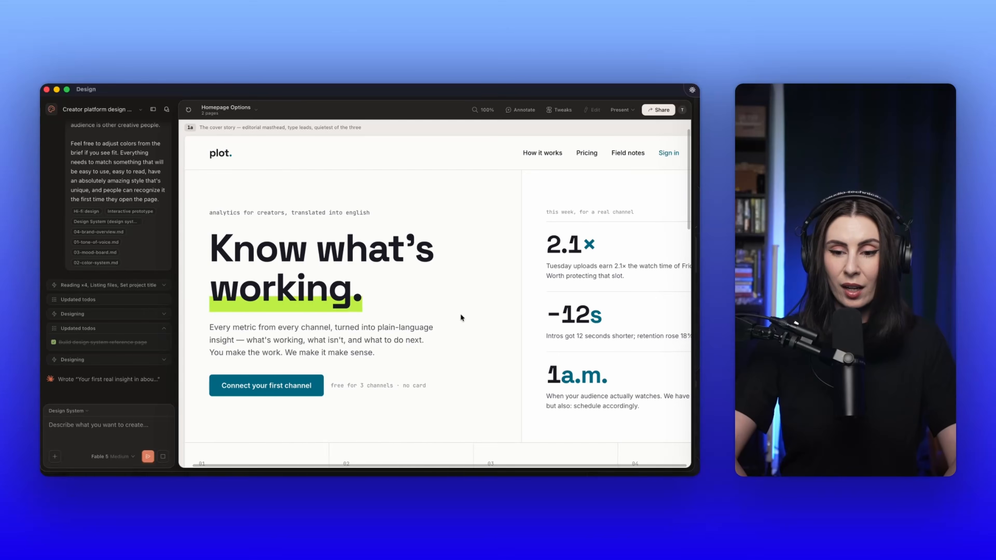
scroll(461, 317, "right", 5)
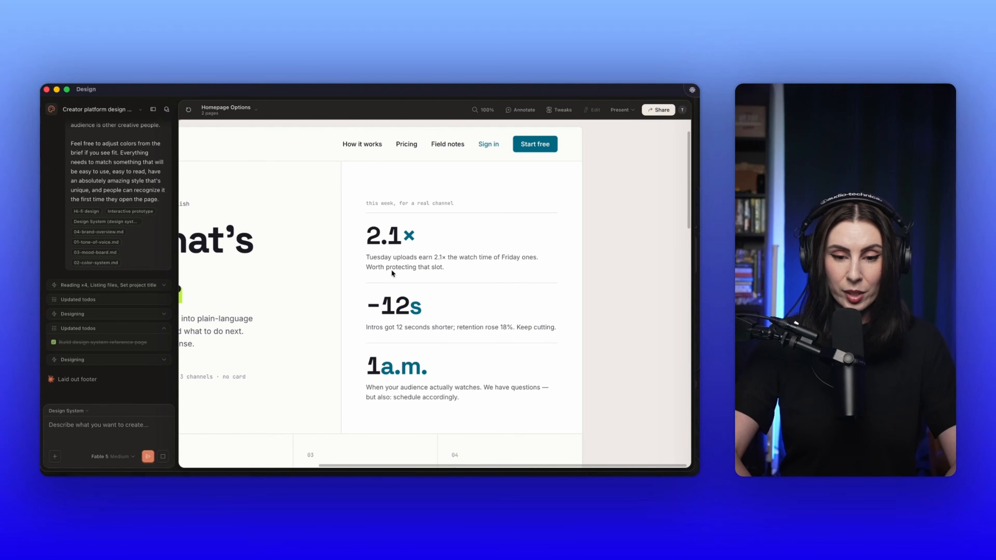
scroll(392, 274, "right", 2)
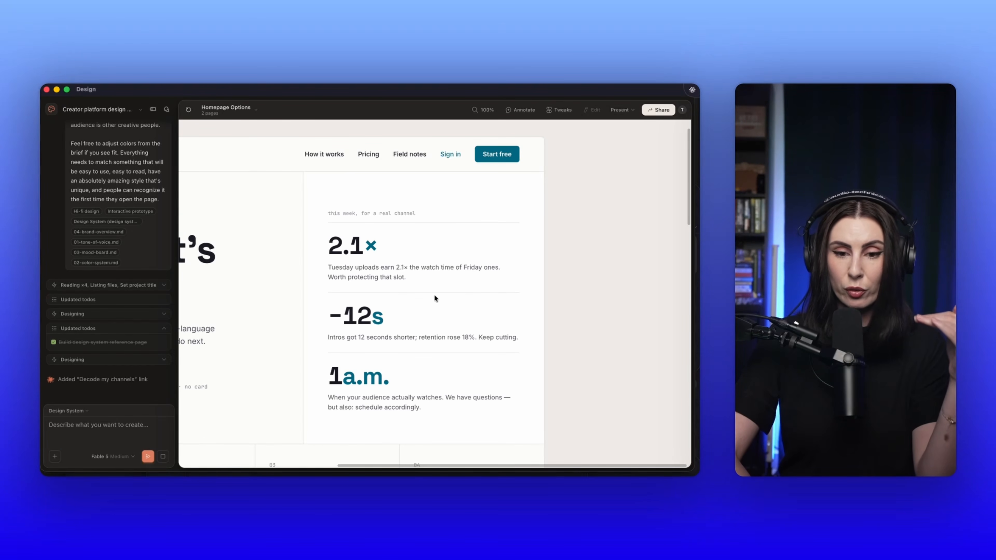
scroll(433, 290, "down", 2)
scroll(434, 290, "down", 5)
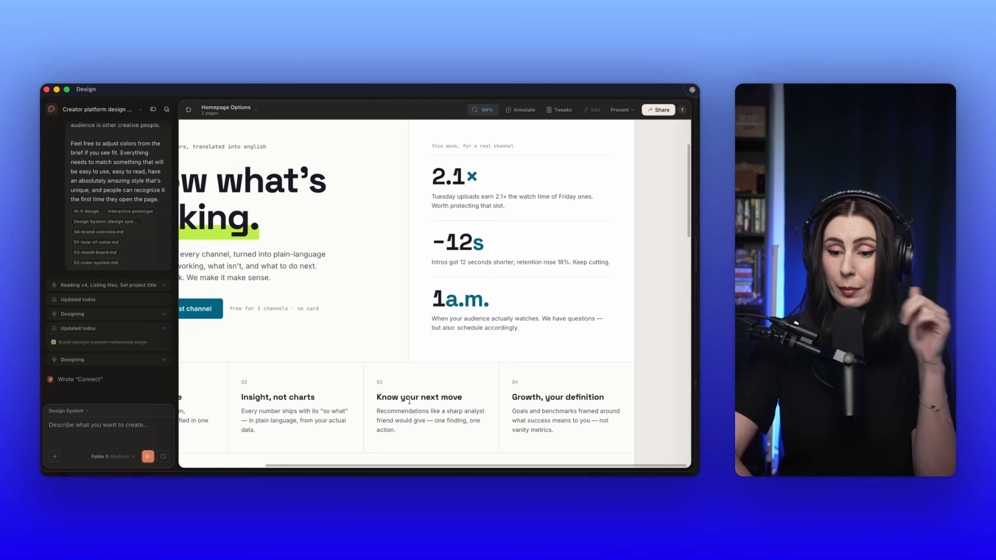
scroll(409, 400, "down", 3)
scroll(409, 404, "down", 5)
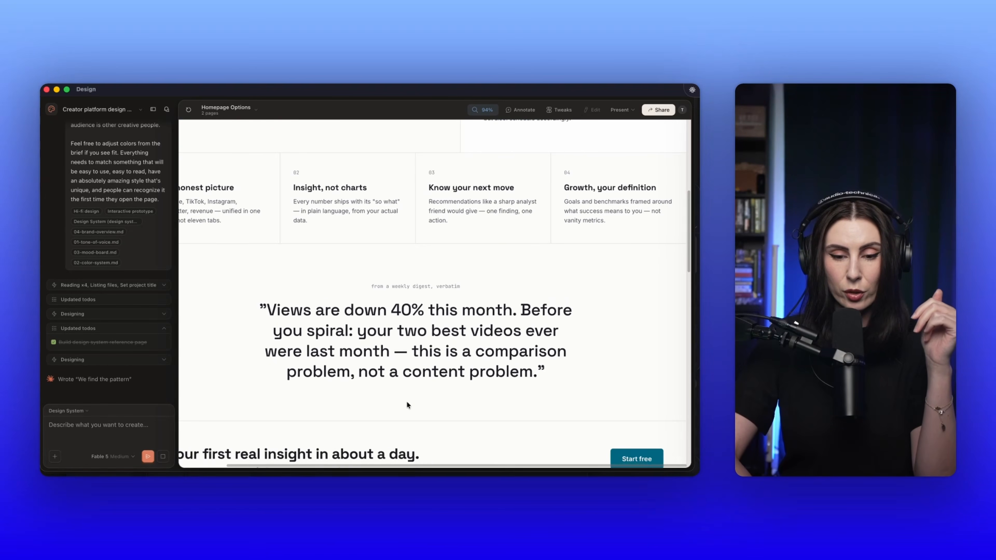
scroll(407, 403, "left", 1)
scroll(407, 403, "down", 1)
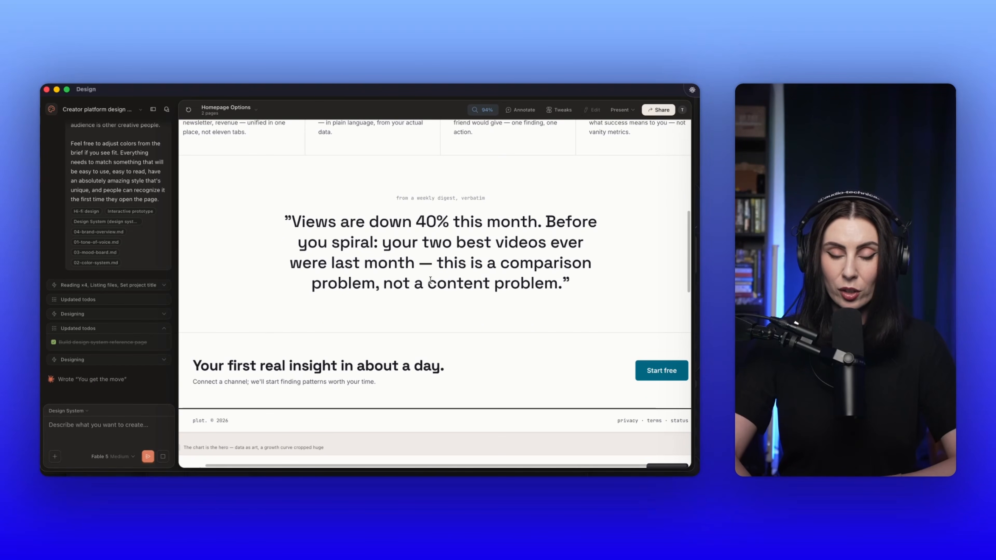
scroll(463, 276, "down", 1)
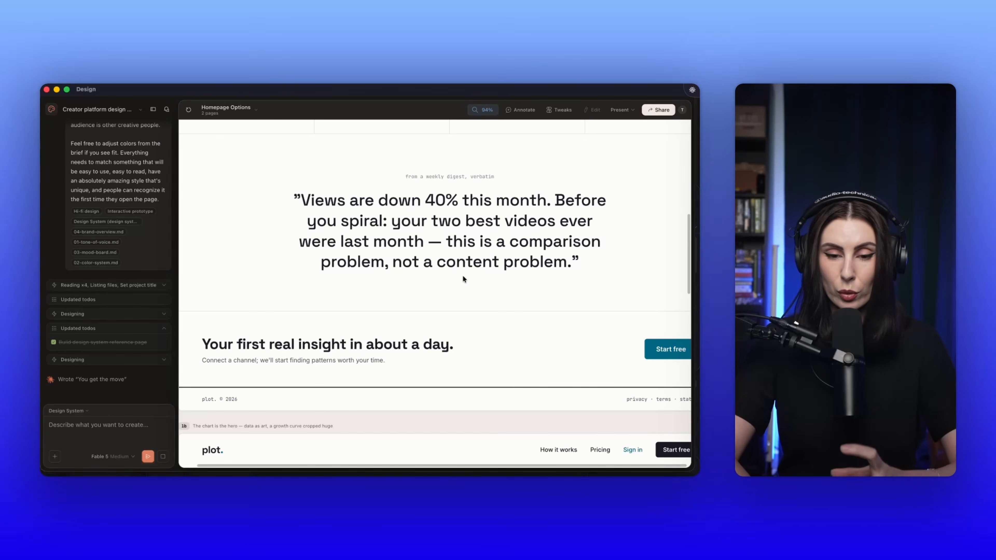
Step: Compare the opening of homepage option 1b with the complete layout of option 1a
scroll(463, 276, "down", 1)
scroll(463, 275, "left", 1)
scroll(463, 278, "down", 3)
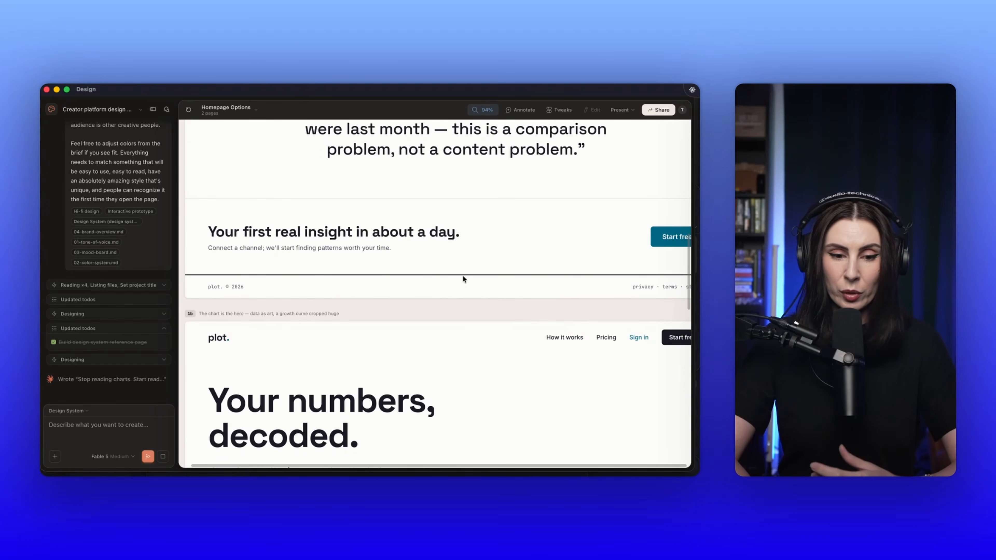
scroll(463, 279, "down", 3)
scroll(463, 279, "down", 1)
scroll(462, 279, "up", 10)
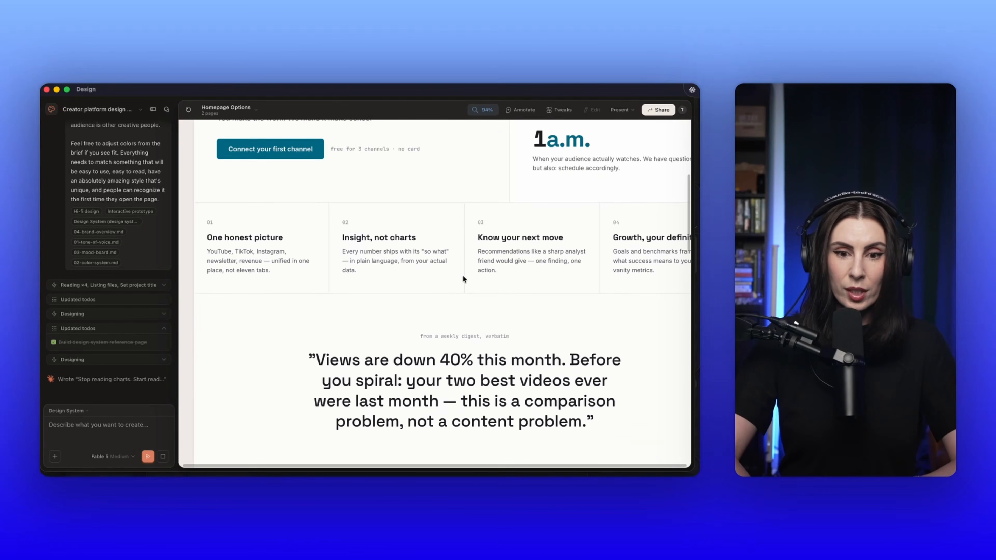
scroll(462, 274, "up", 1)
scroll(462, 275, "down", 5, "ctrl")
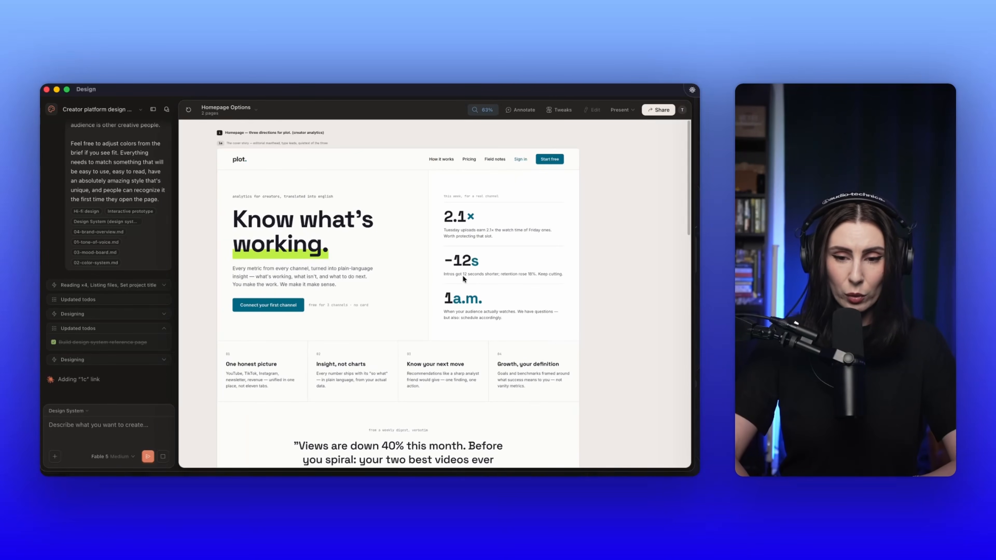
scroll(461, 283, "down", 10)
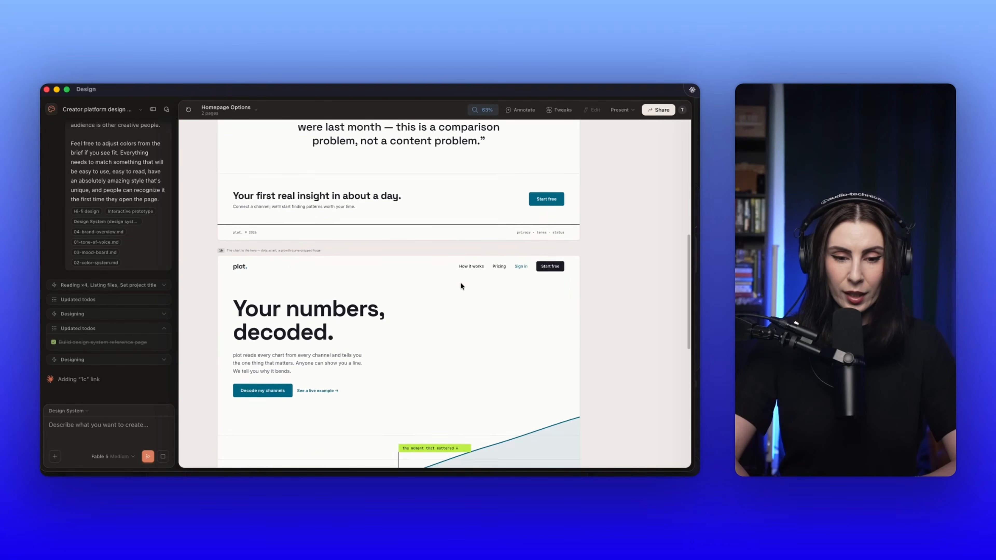
scroll(461, 285, "down", 2)
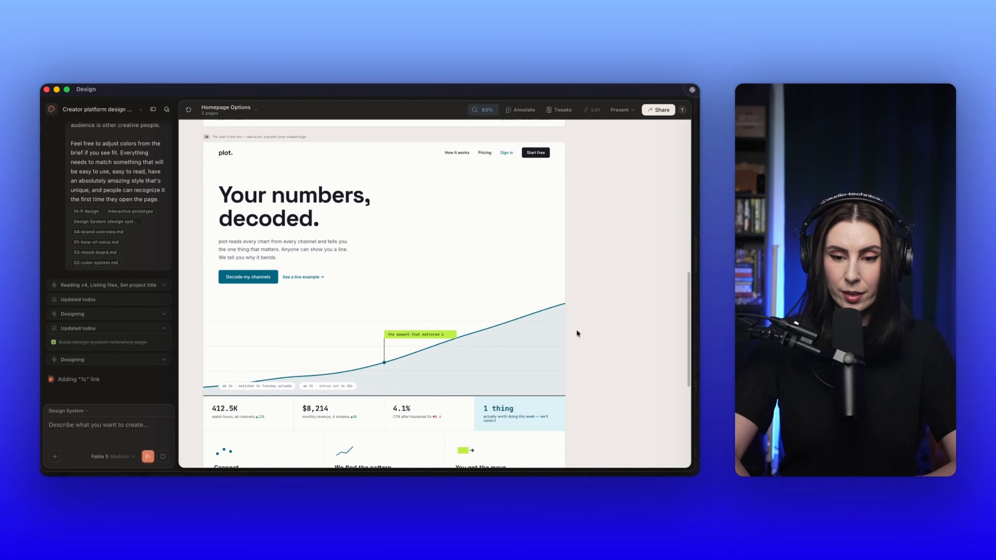
Step: Reread the submitted design prompt in the chat, then check the Homepage Options heading and option 1a's cover story description
key("super+Tab")
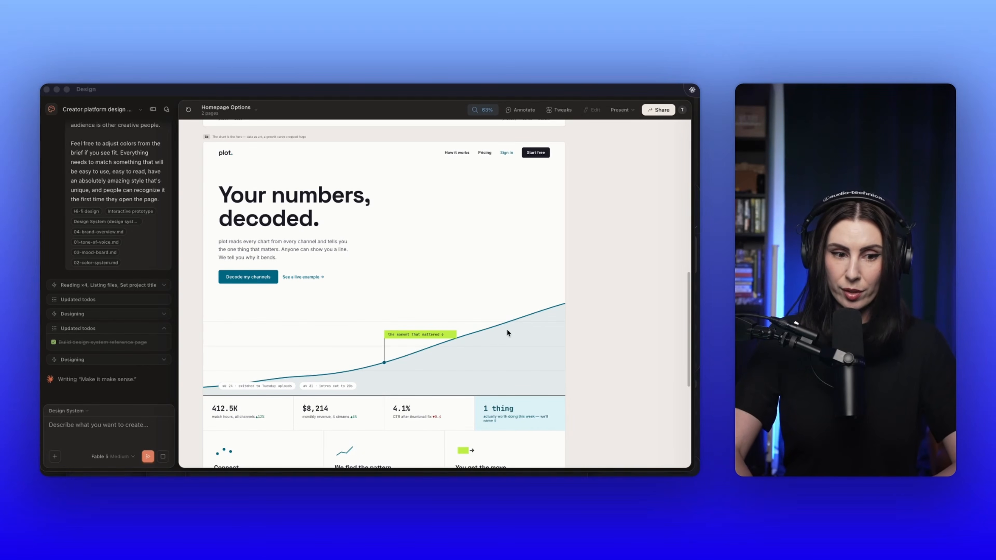
scroll(162, 246, "up", 3)
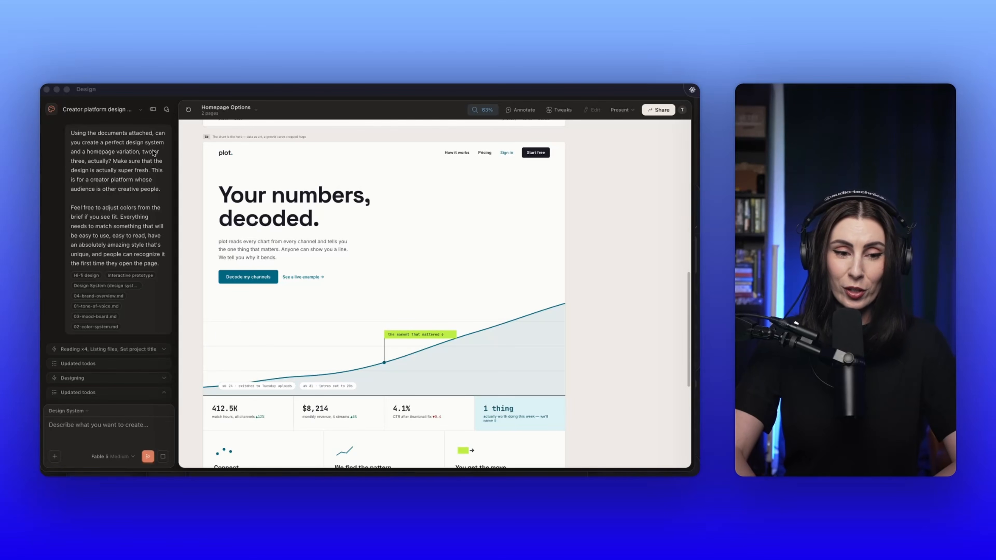
scroll(379, 291, "up", 8)
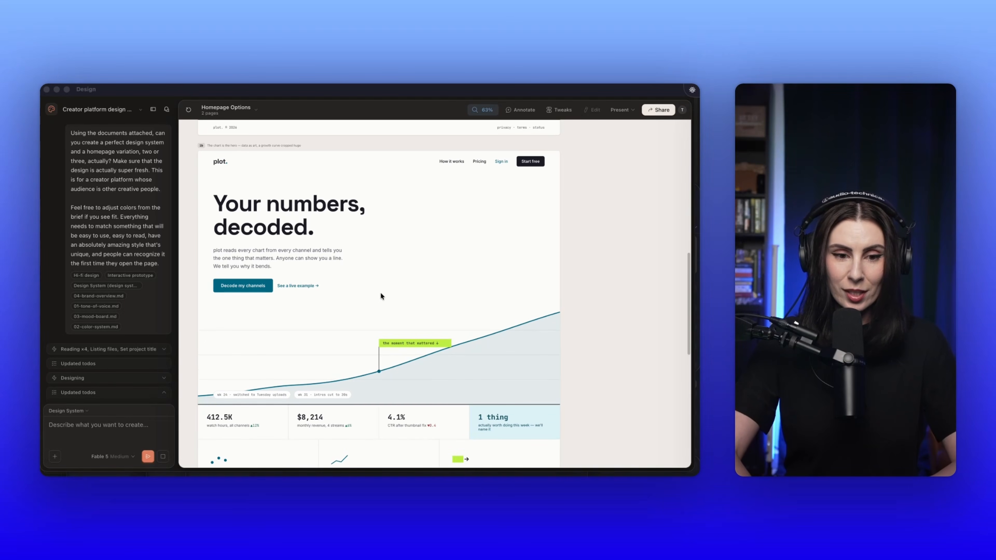
scroll(380, 292, "up", 10)
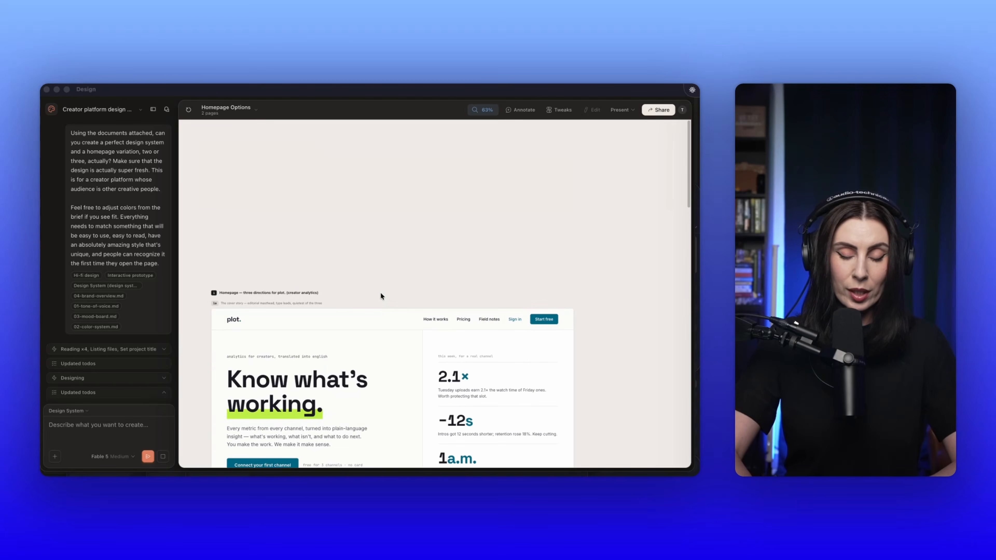
scroll(300, 283, "down", 2)
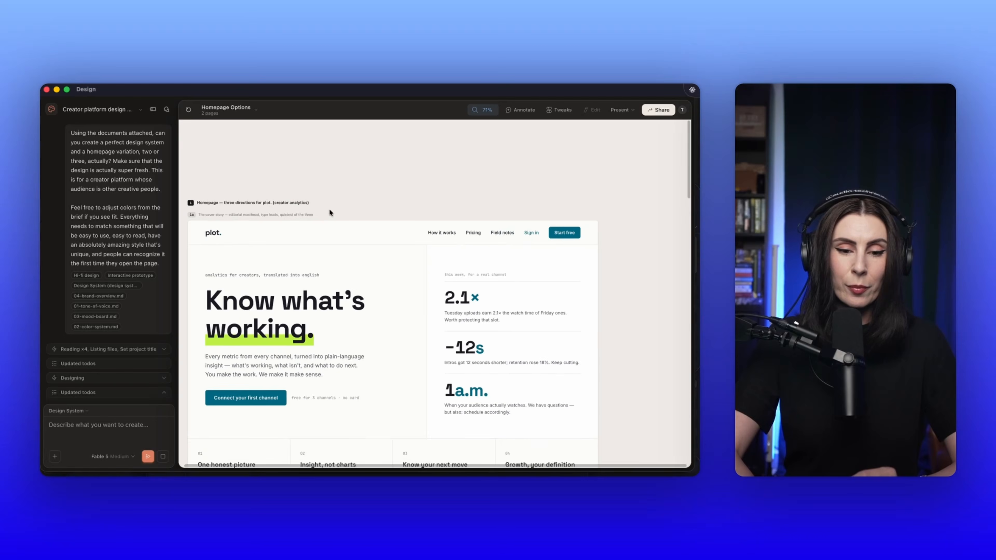
scroll(329, 208, "up", 5)
scroll(329, 207, "up", 3)
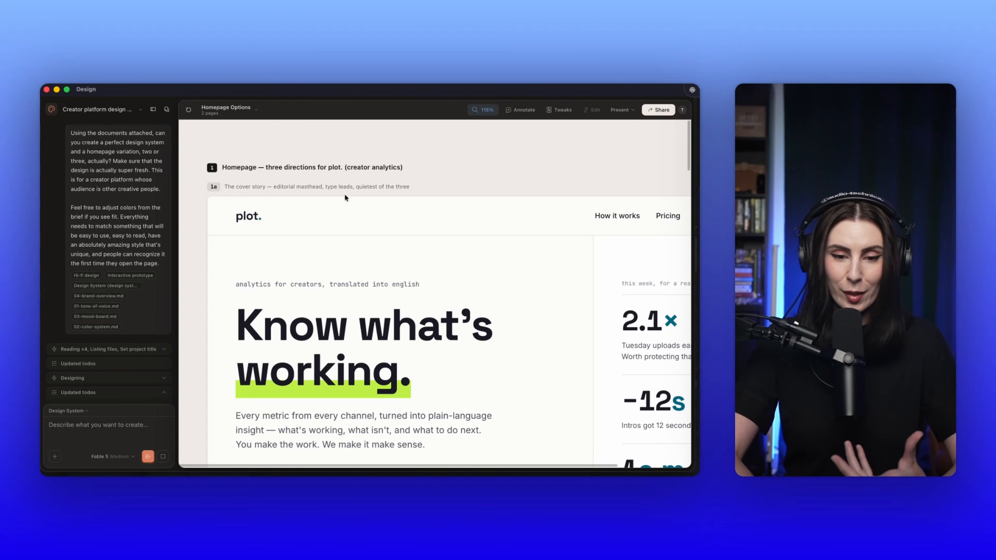
scroll(345, 194, "down", 20)
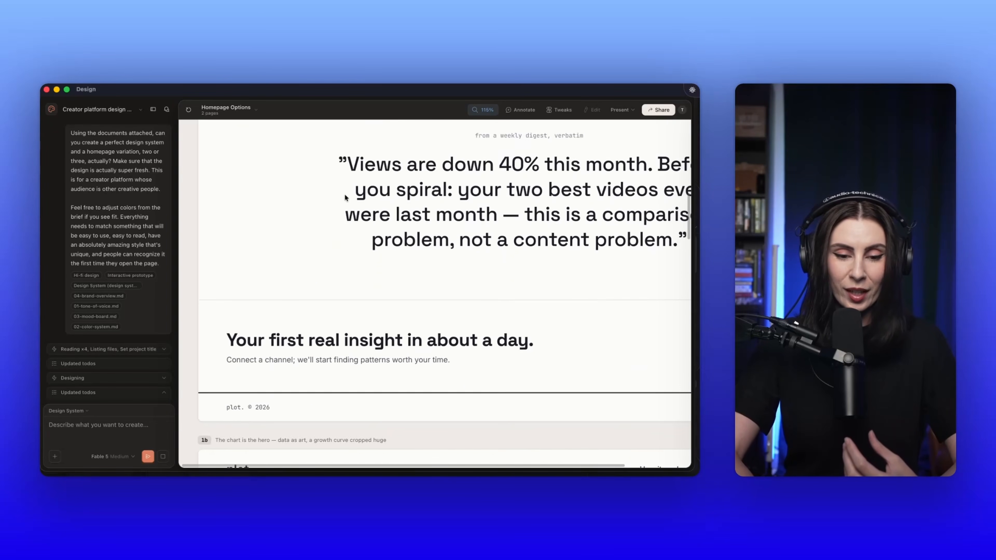
Step: Examine option 1b's description, growth chart hero, metrics row, three-step section and closing call to action
scroll(344, 194, "down", 5)
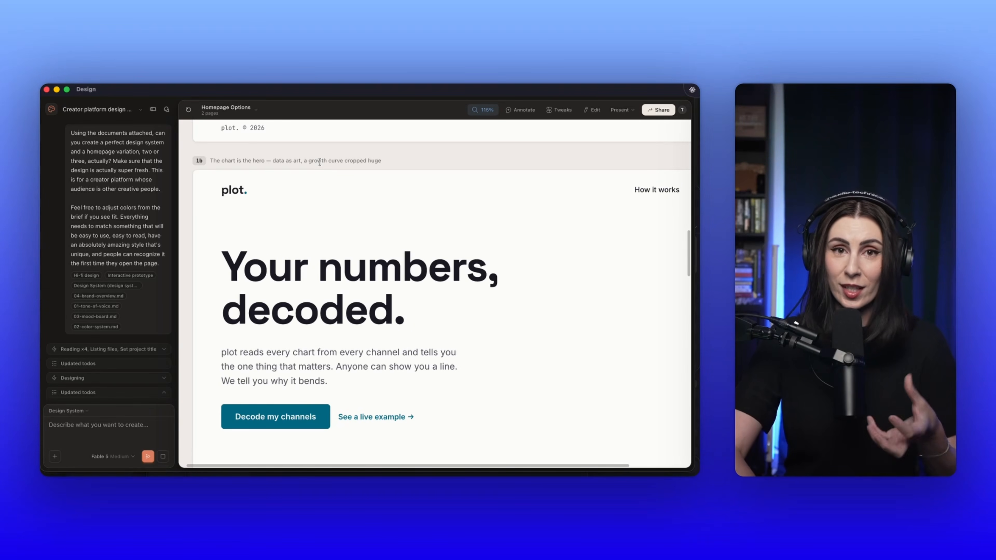
scroll(336, 190, "down", 3)
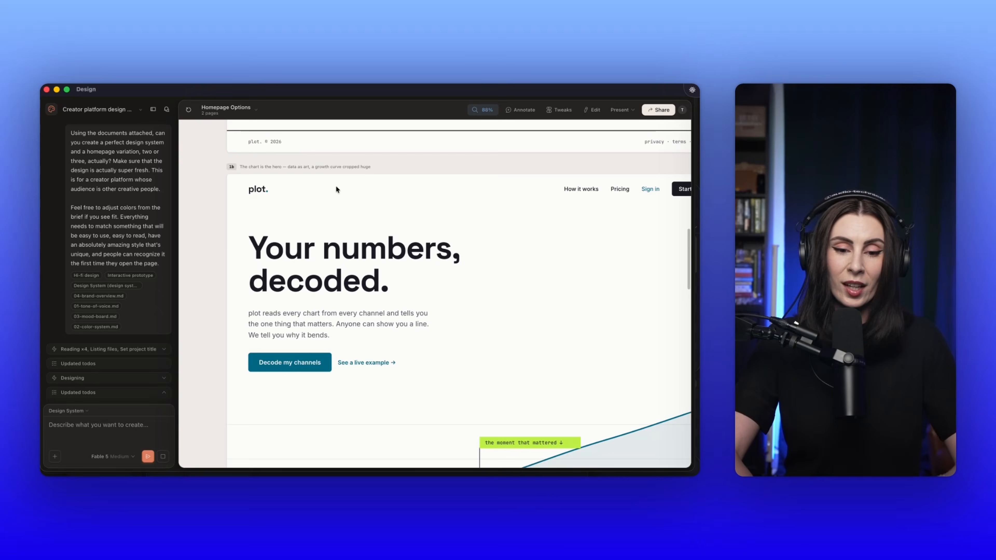
scroll(336, 188, "right", 1)
scroll(336, 188, "down", 1)
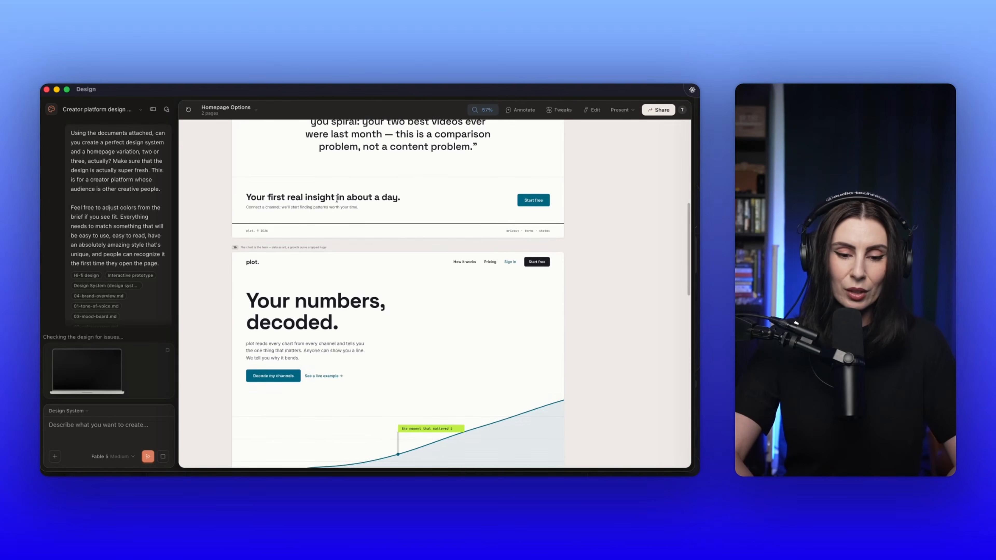
scroll(336, 197, "down", 5)
scroll(337, 196, "right", 1)
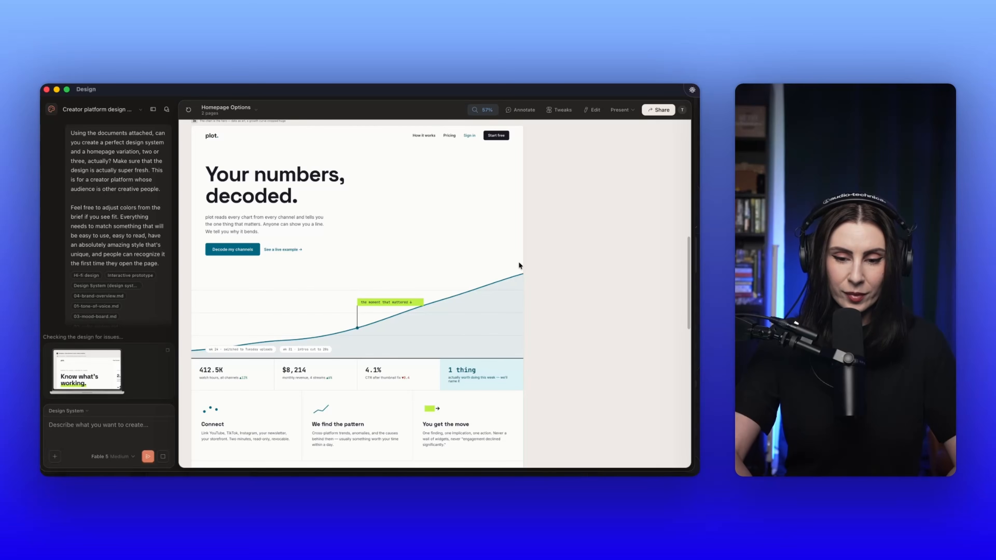
scroll(494, 299, "down", 5)
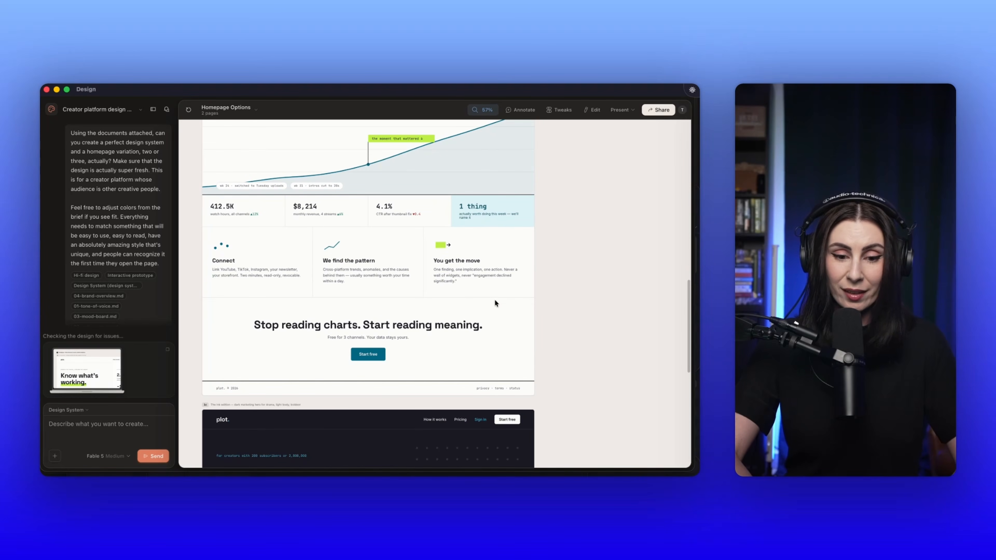
Step: Examine option 1c's description, dark hero, figures, Monday digest section and footer, then look back at option 1b's hero
scroll(494, 299, "down", 6)
scroll(494, 299, "right", 1)
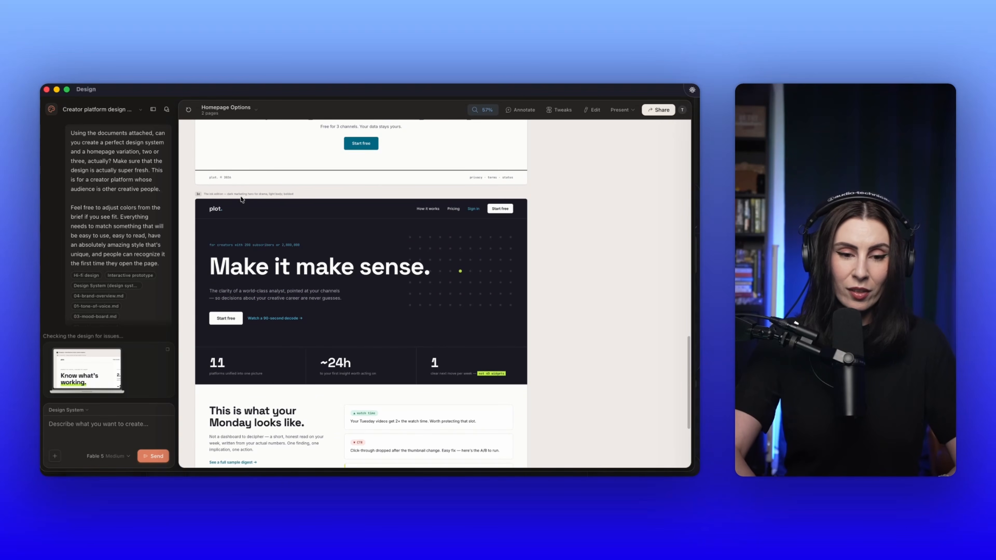
scroll(239, 198, "up", 5)
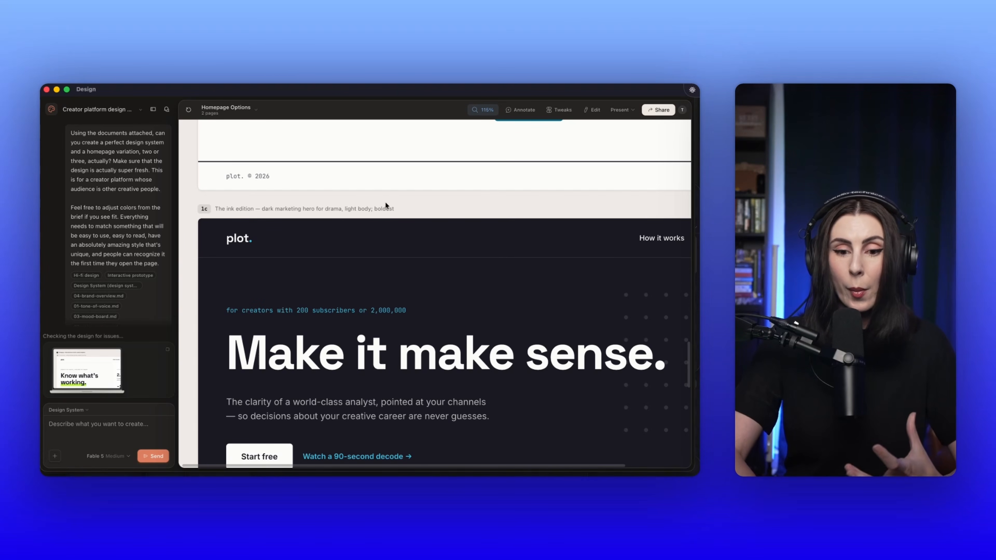
scroll(386, 204, "down", 2)
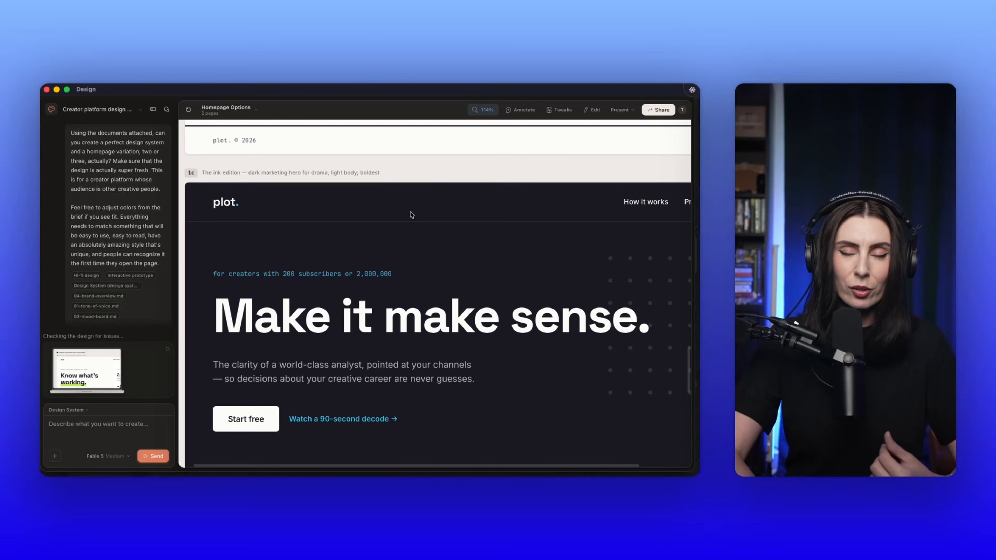
scroll(411, 214, "down", 5)
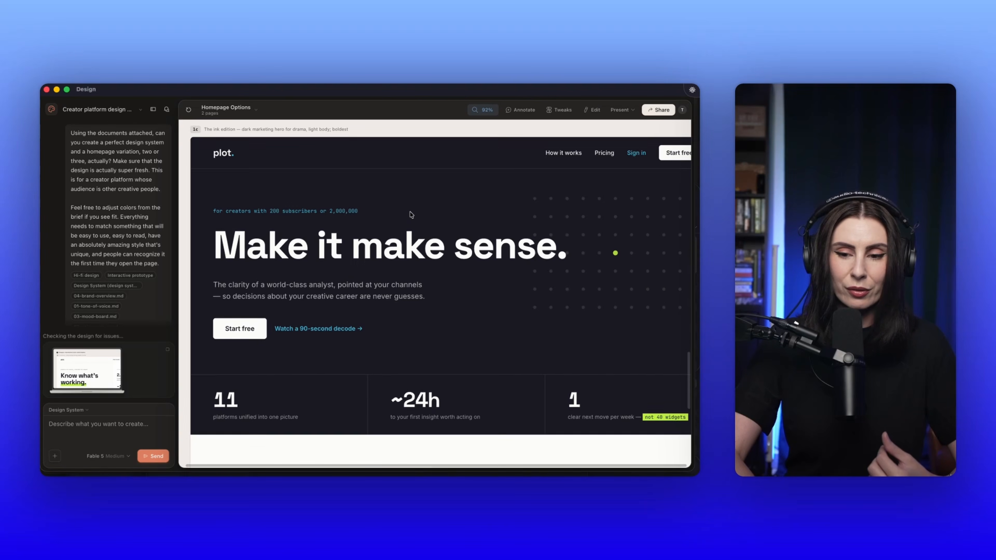
scroll(411, 215, "down", 6)
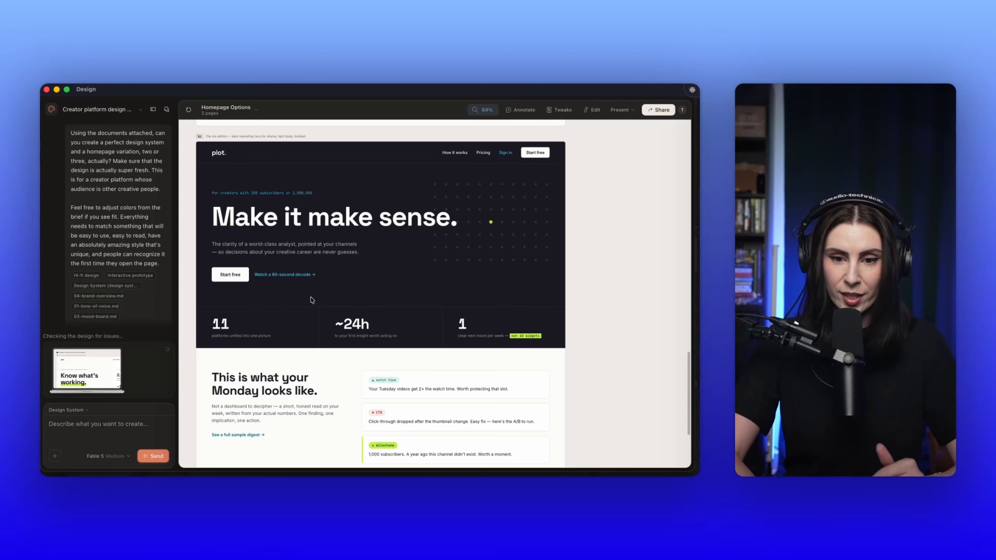
scroll(312, 300, "down", 5)
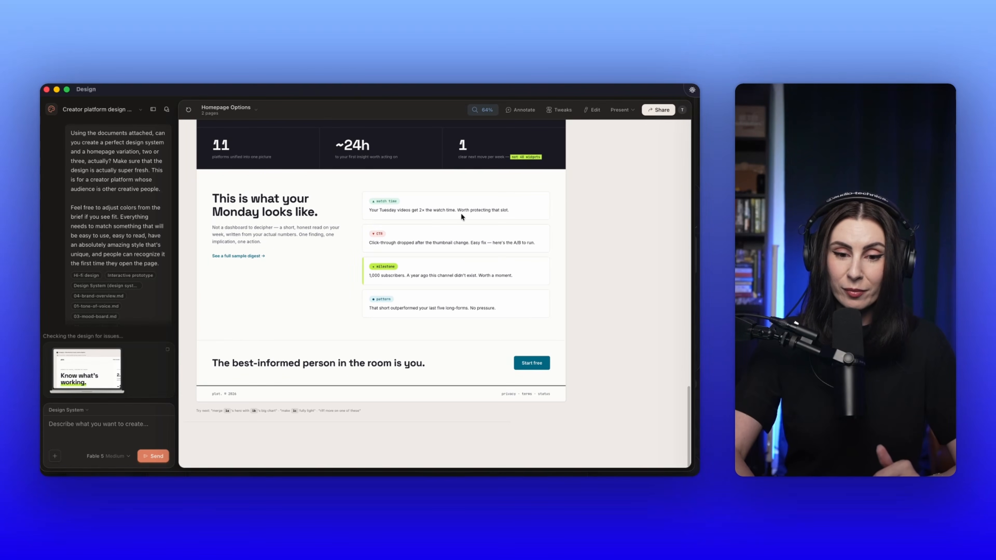
scroll(372, 227, "down", 2)
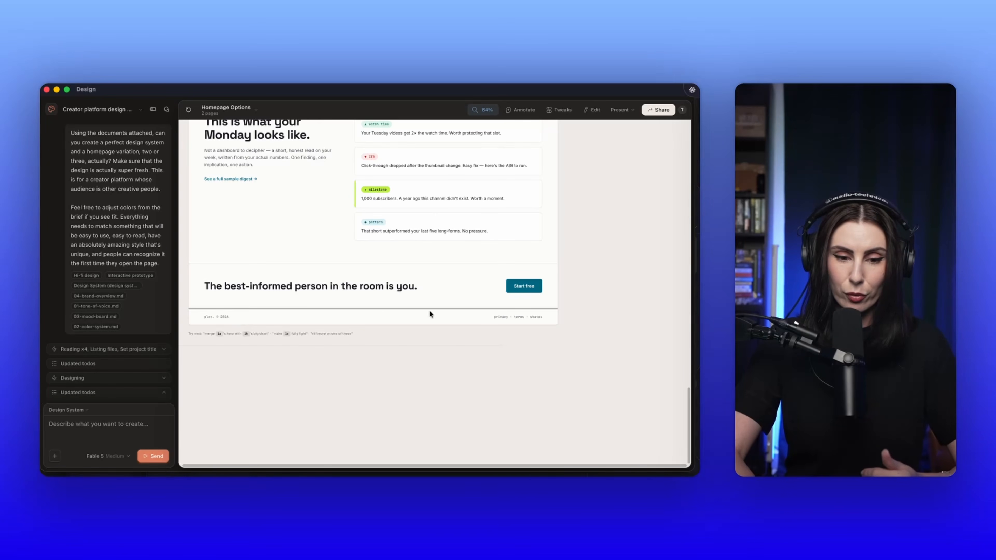
scroll(345, 309, "up", 9)
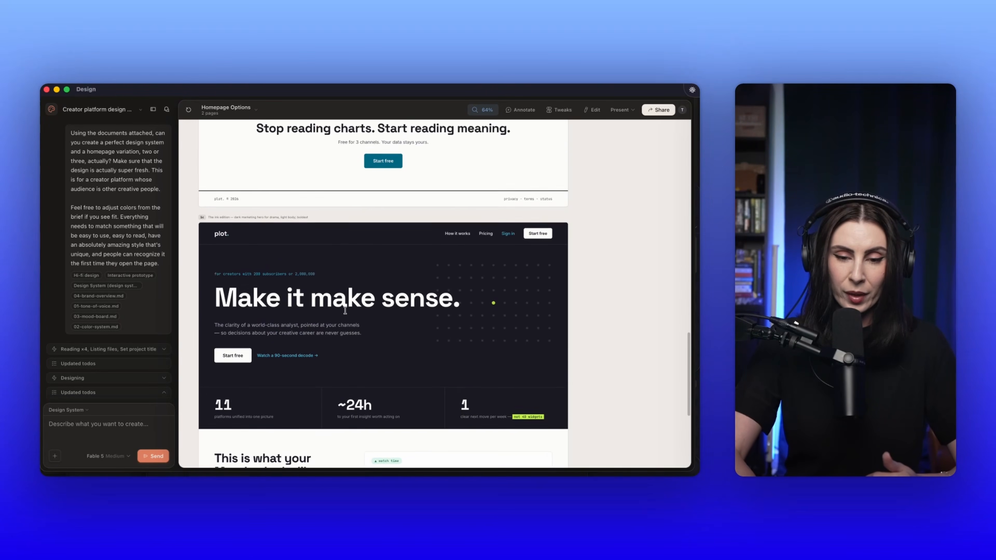
scroll(345, 310, "up", 15)
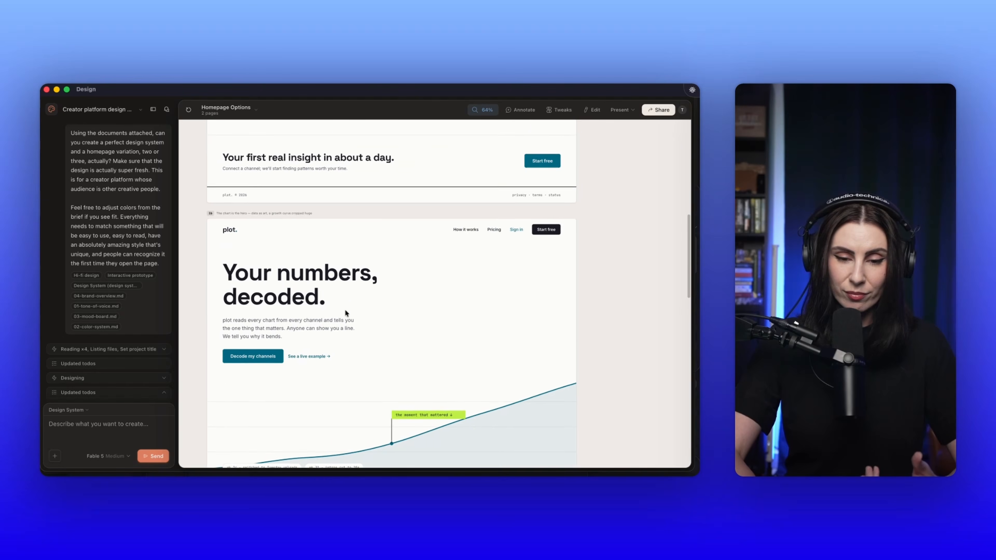
Step: Change the background of option 1a's "Connect your first channel" button to orange #FFA000 in edit mode
scroll(344, 309, "up", 13)
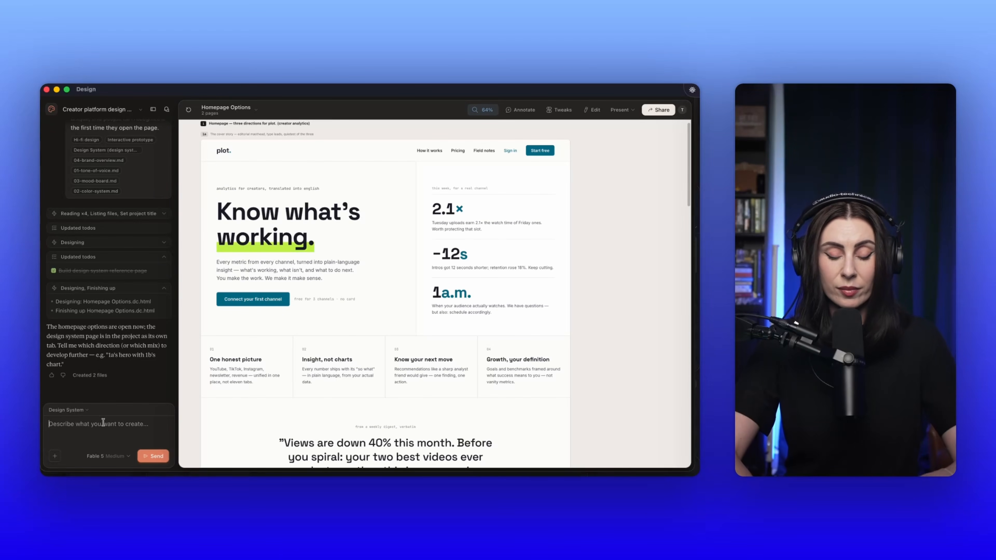
left_click(591, 110)
left_click(253, 304)
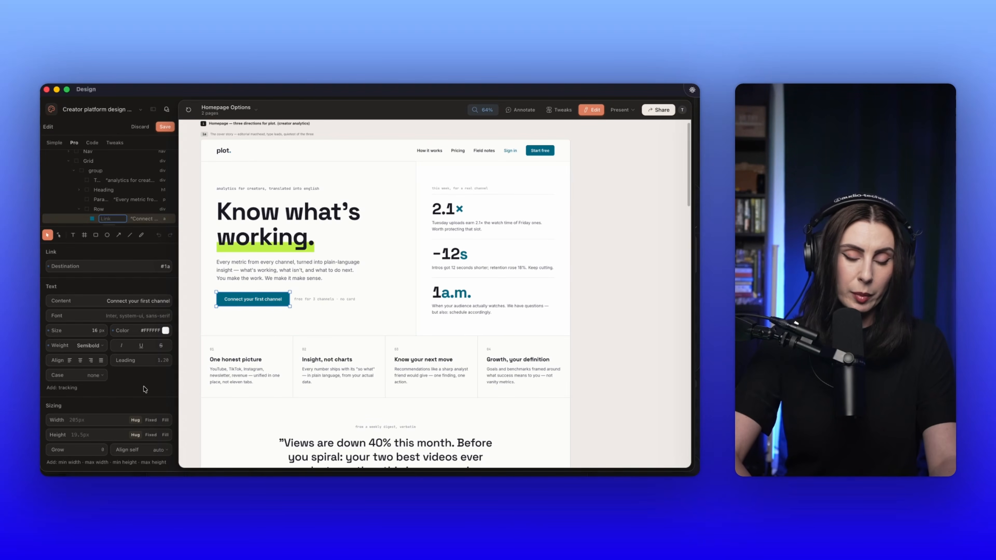
scroll(145, 389, "down", 10)
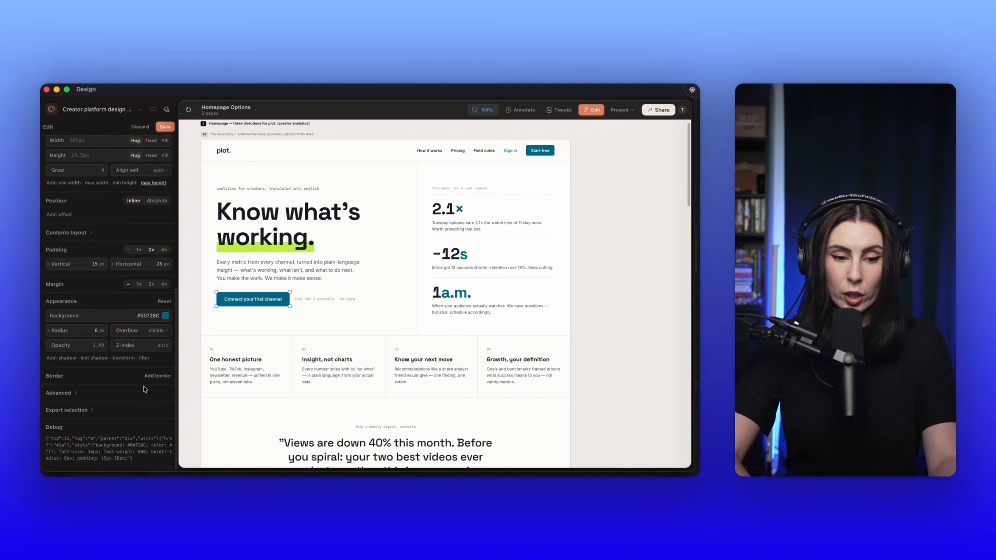
left_click(165, 314)
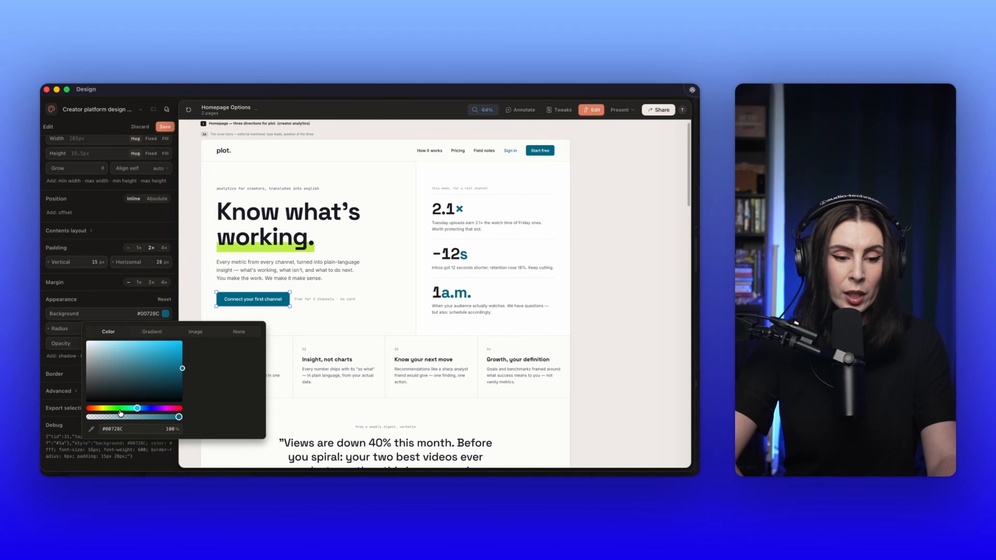
left_click(101, 410)
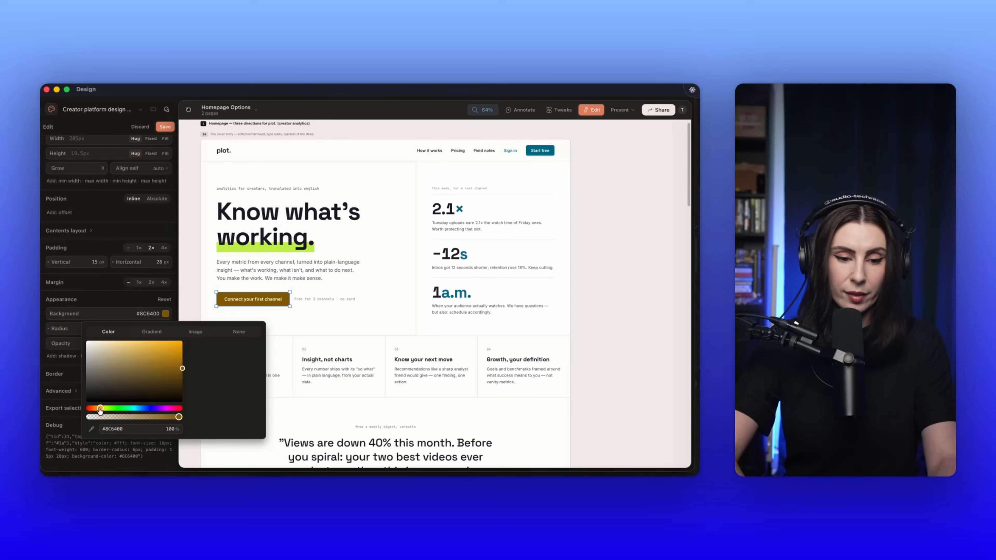
left_click_drag(100, 410, 99, 410)
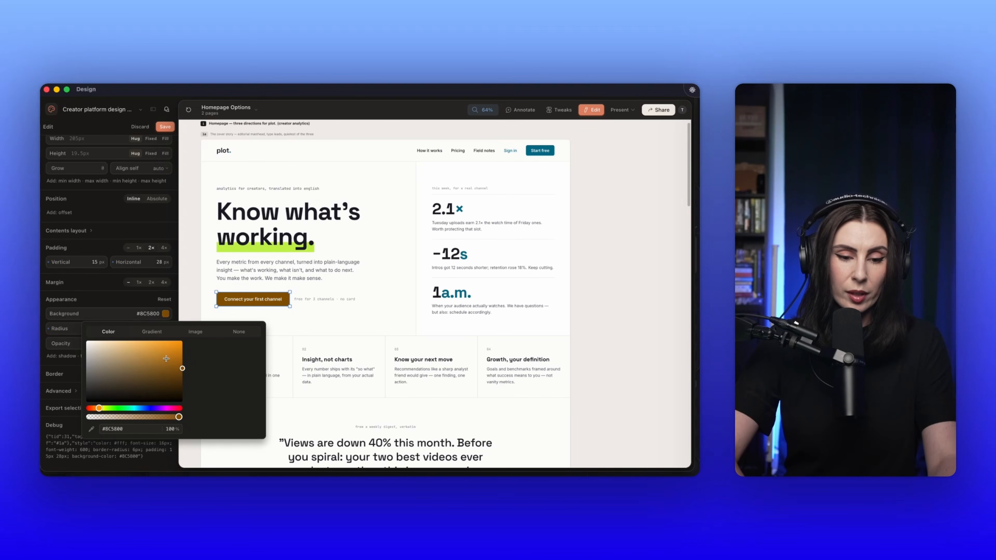
left_click(180, 341)
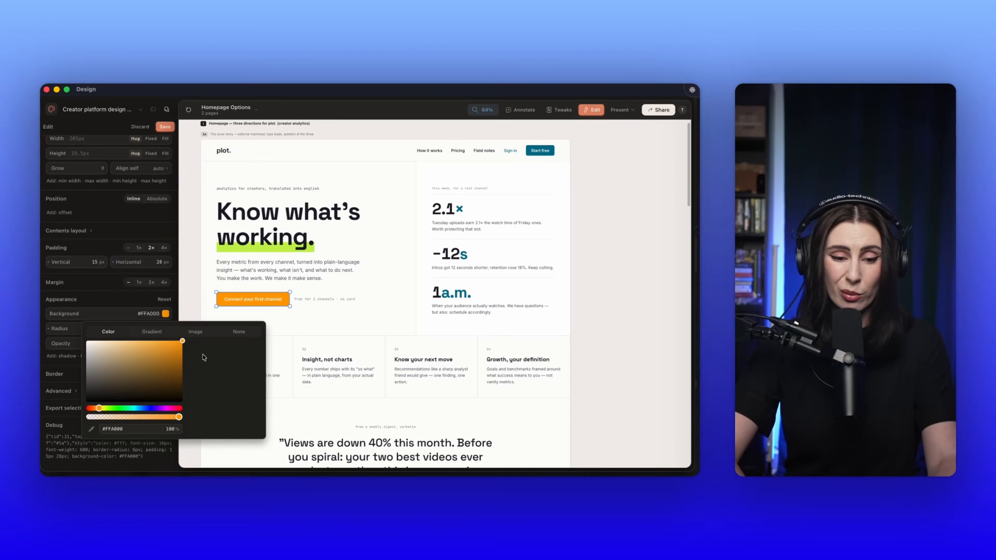
left_click(293, 329)
Step: Inspect the recolored hero button in option 1a at a reduced zoom, and look through options 1b and 1c
scroll(381, 320, "down", 6)
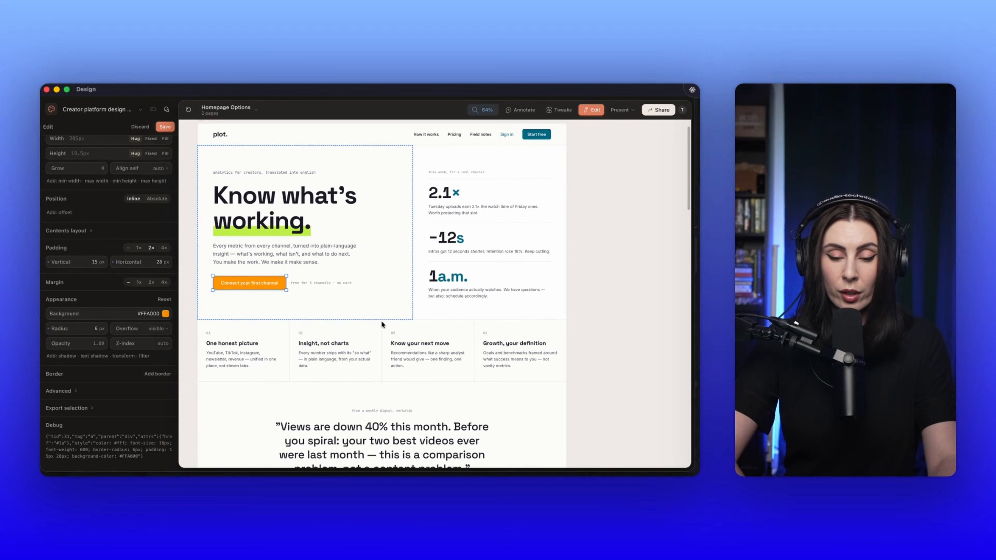
scroll(381, 320, "up", 10)
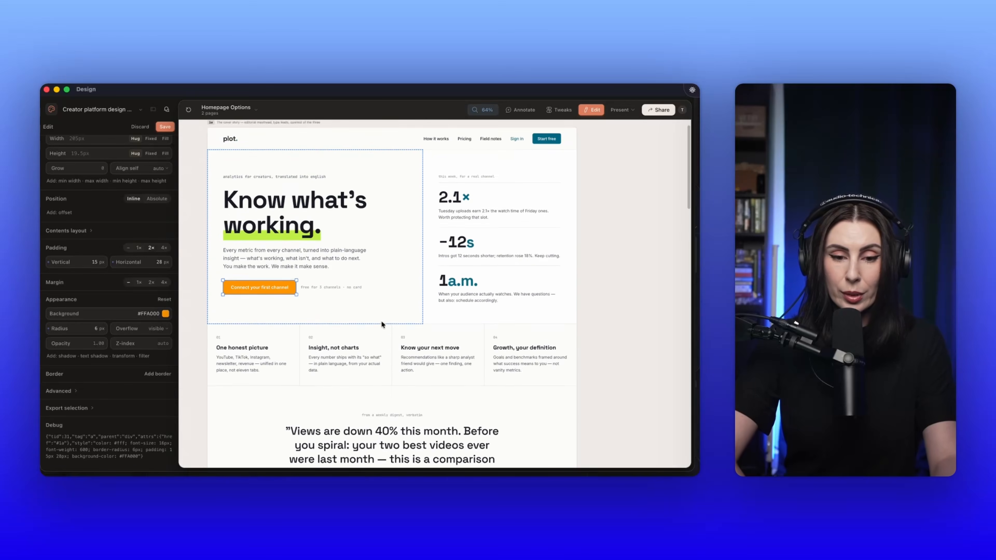
left_click(388, 175)
scroll(388, 175, "down", 3)
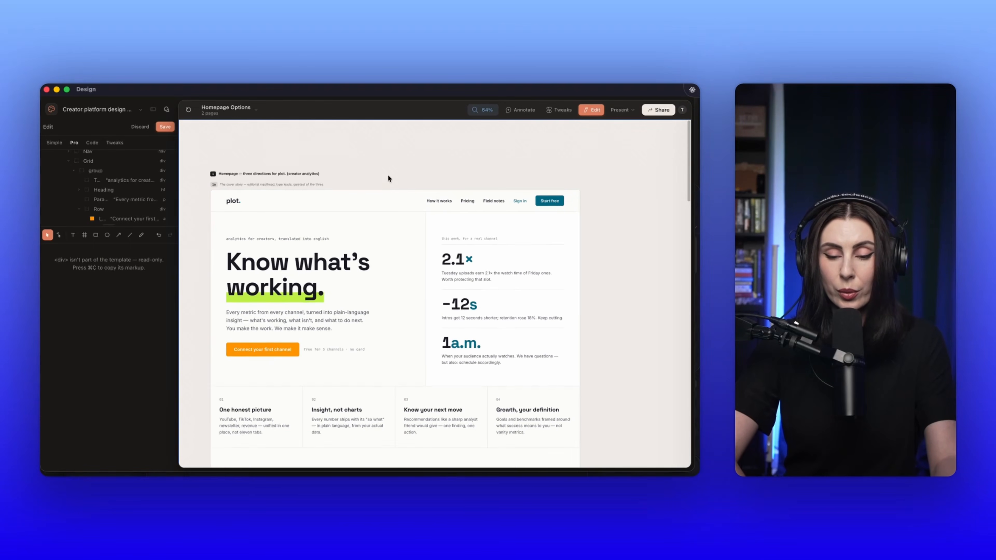
scroll(360, 238, "down", 4)
scroll(360, 237, "down", 3)
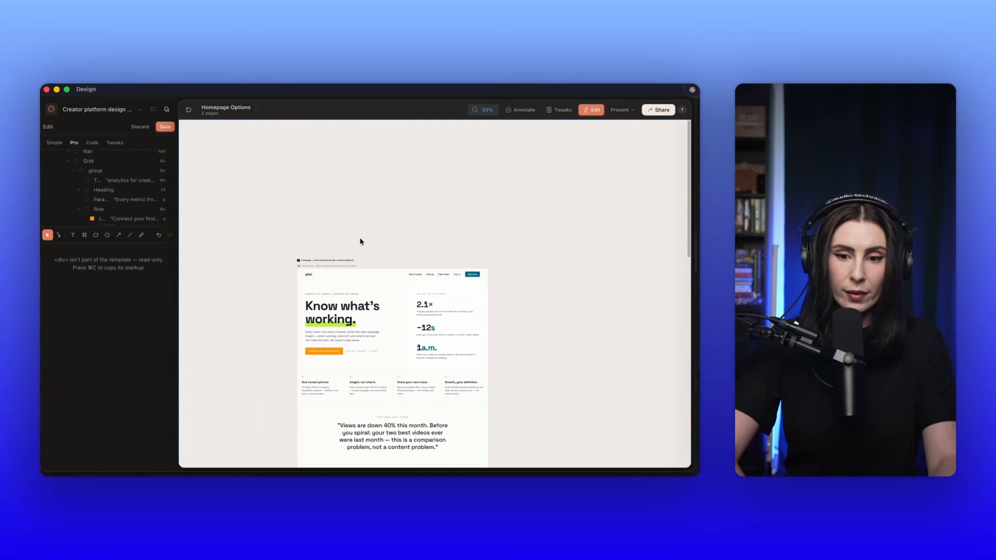
scroll(359, 237, "down", 10)
scroll(359, 237, "down", 5)
scroll(359, 238, "up", 10)
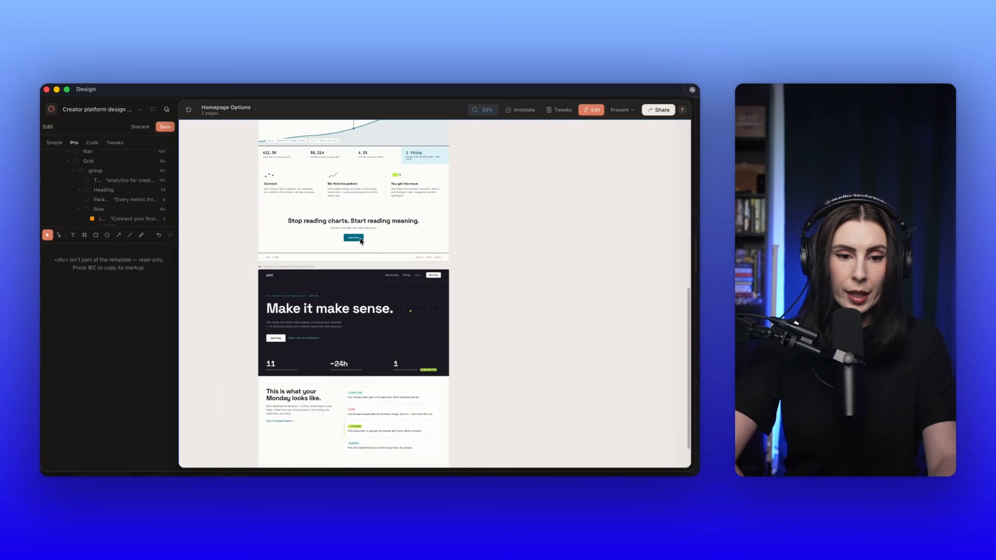
Step: View the Plot Design System page, return to the Homepage Options page, and save the edits
left_click(226, 109)
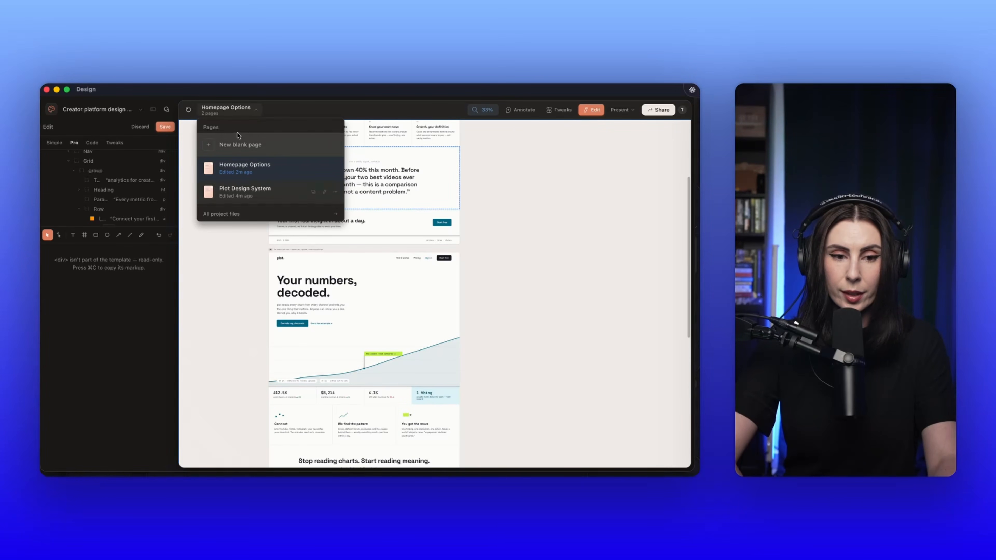
left_click(240, 192)
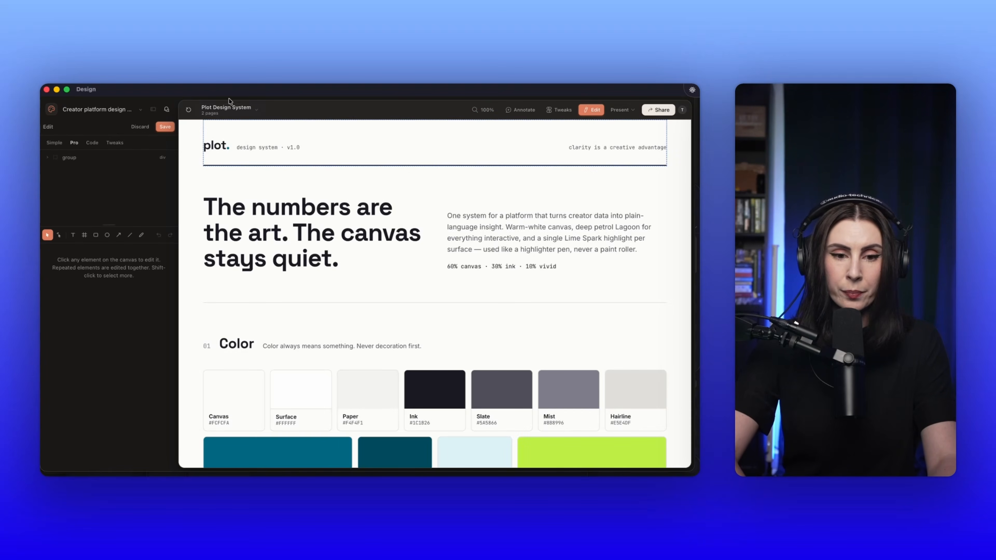
left_click(231, 110)
left_click(236, 169)
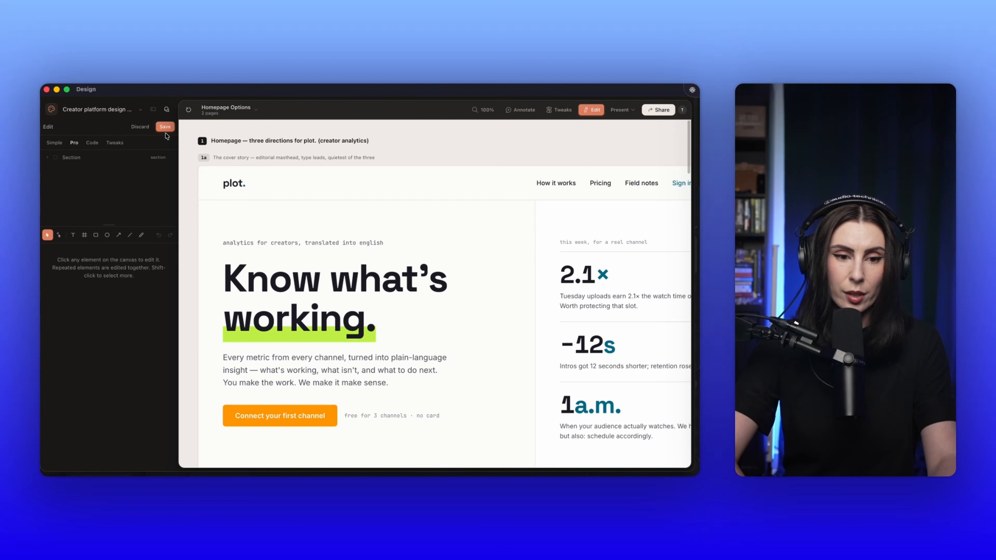
left_click(165, 127)
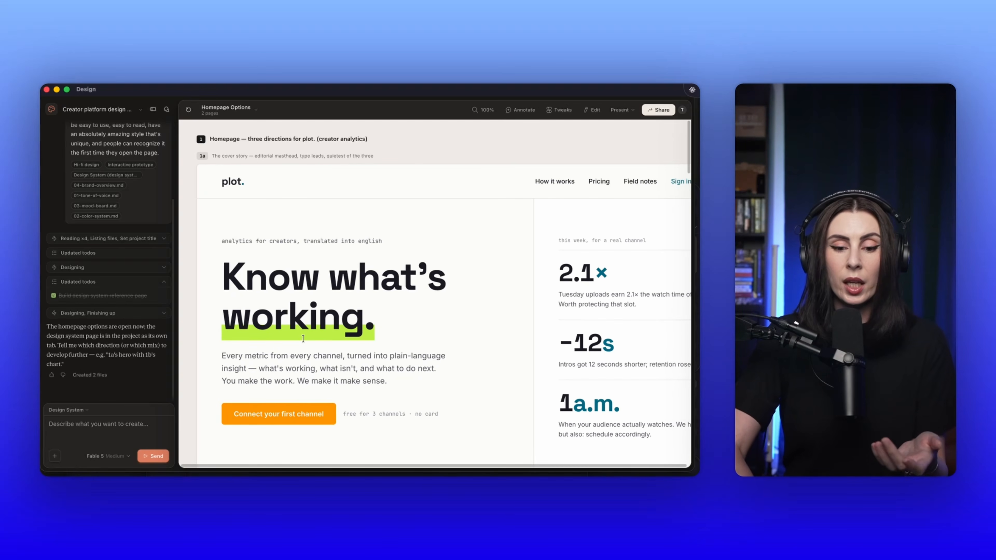
Step: Review all three homepage options down to option 1c's footer, and check the project's list of pages
scroll(299, 340, "down", 5)
scroll(298, 340, "down", 3)
scroll(299, 341, "down", 10)
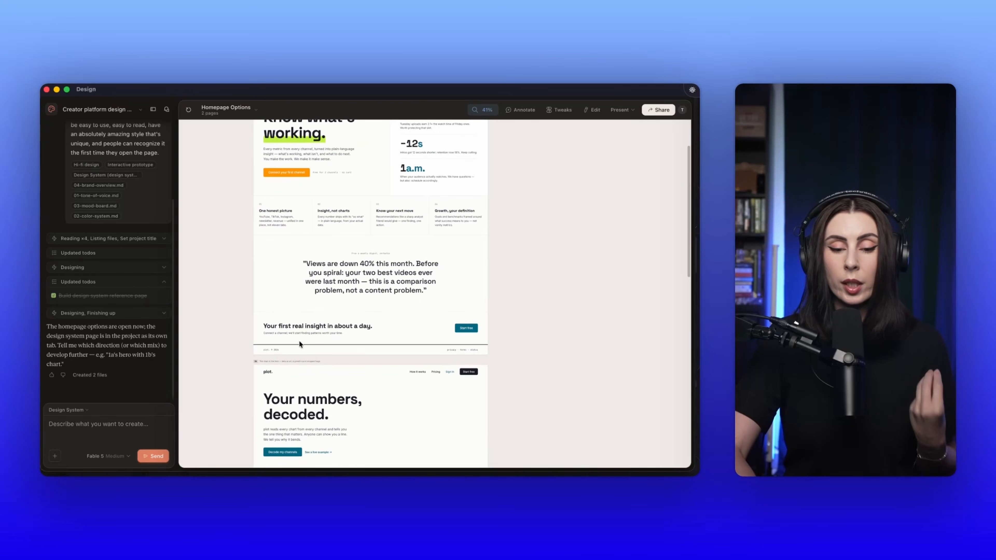
scroll(299, 341, "down", 7)
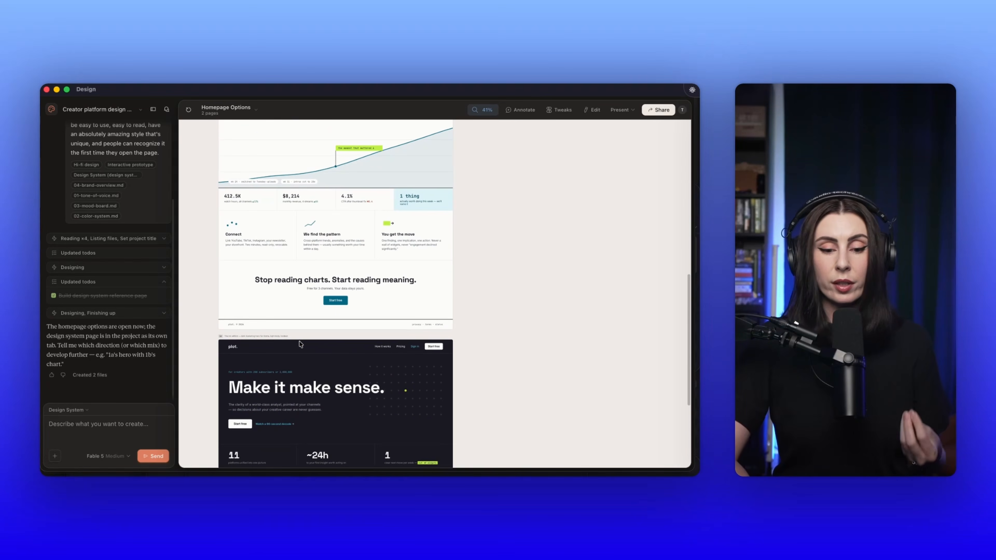
scroll(299, 340, "down", 1)
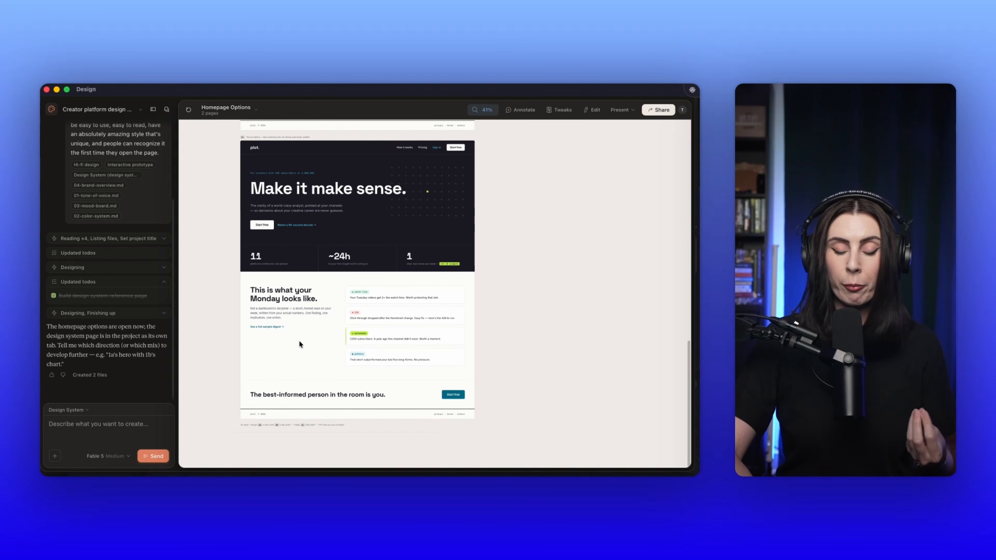
scroll(299, 340, "up", 1)
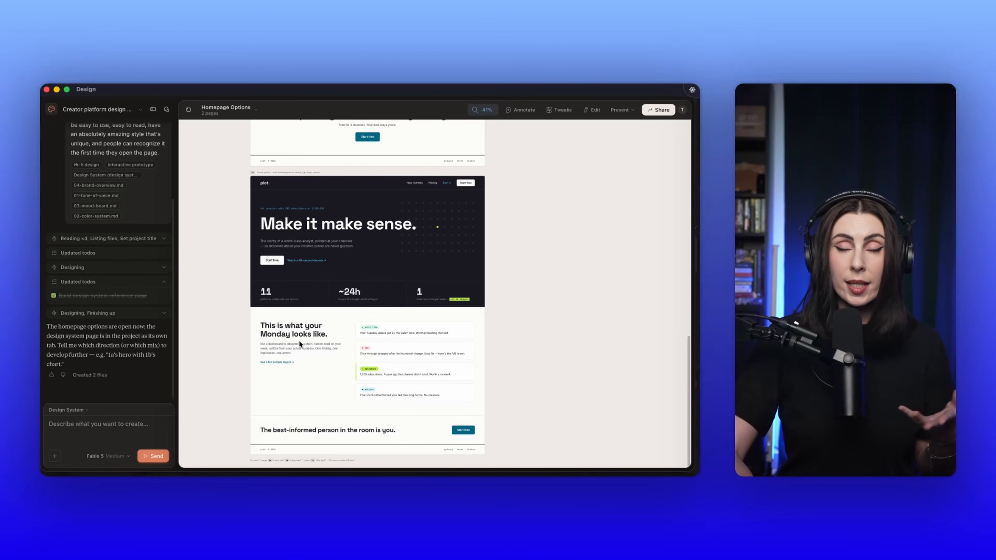
left_click(222, 110)
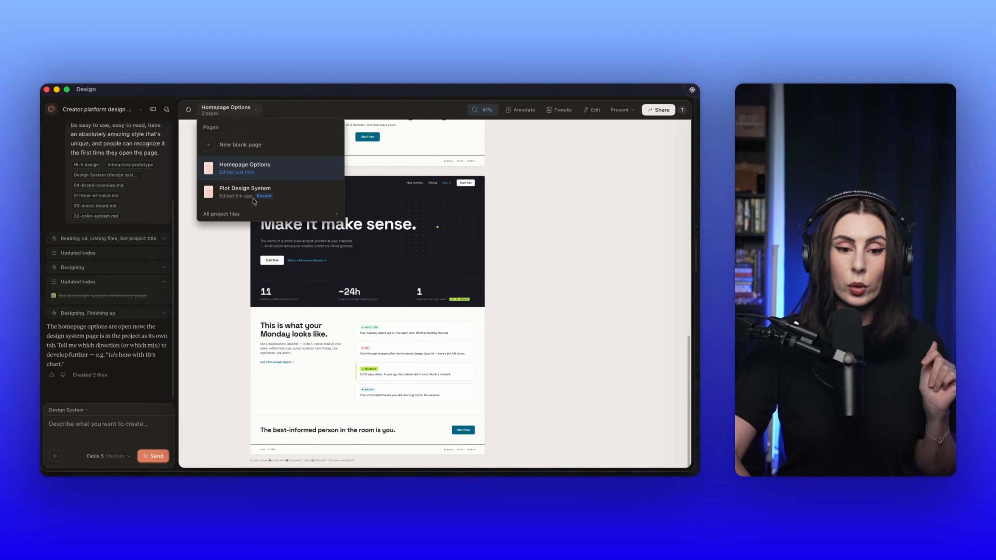
mouse_move(253, 191)
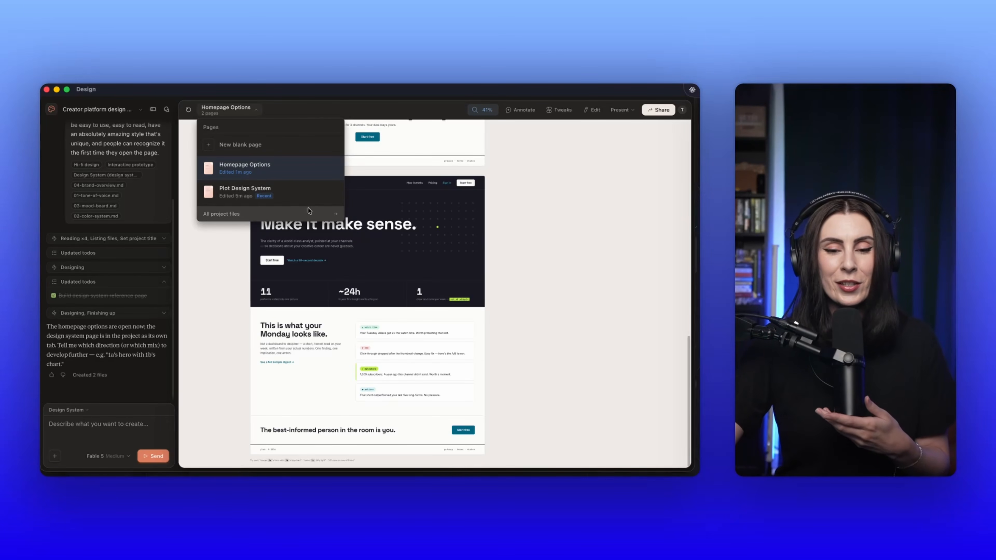
mouse_move(304, 195)
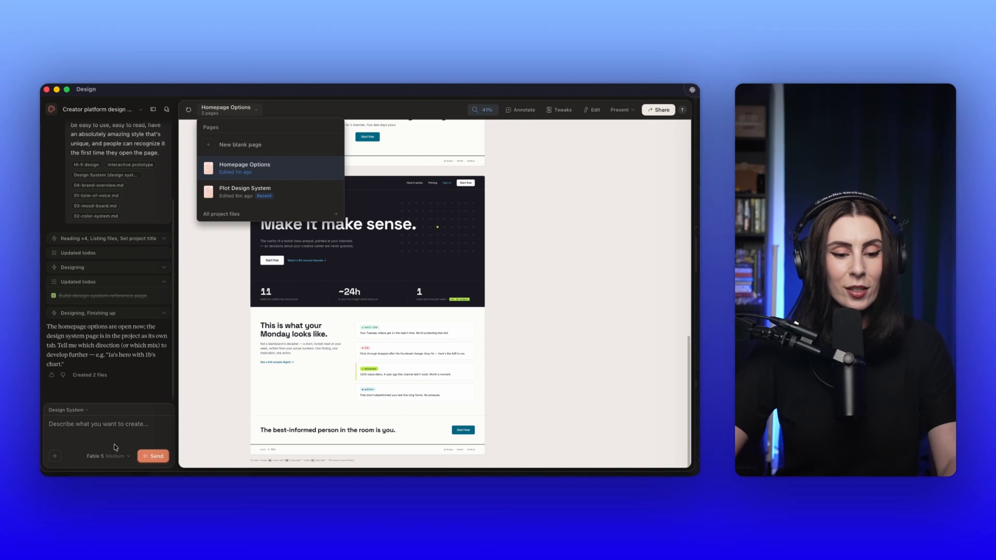
Step: Begin a follow-up chat prompt with "use the" and dictate the rest of the request
left_click(119, 430)
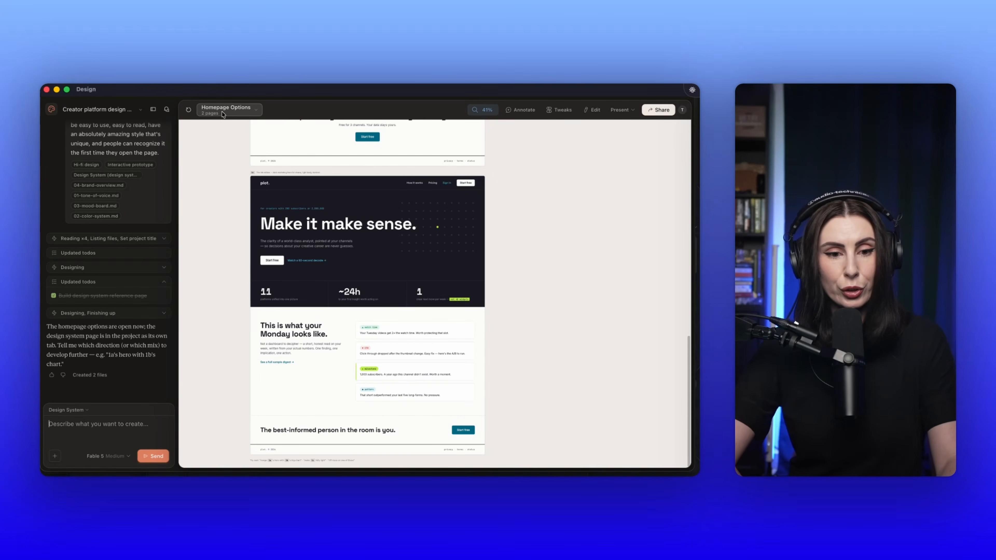
type("use the")
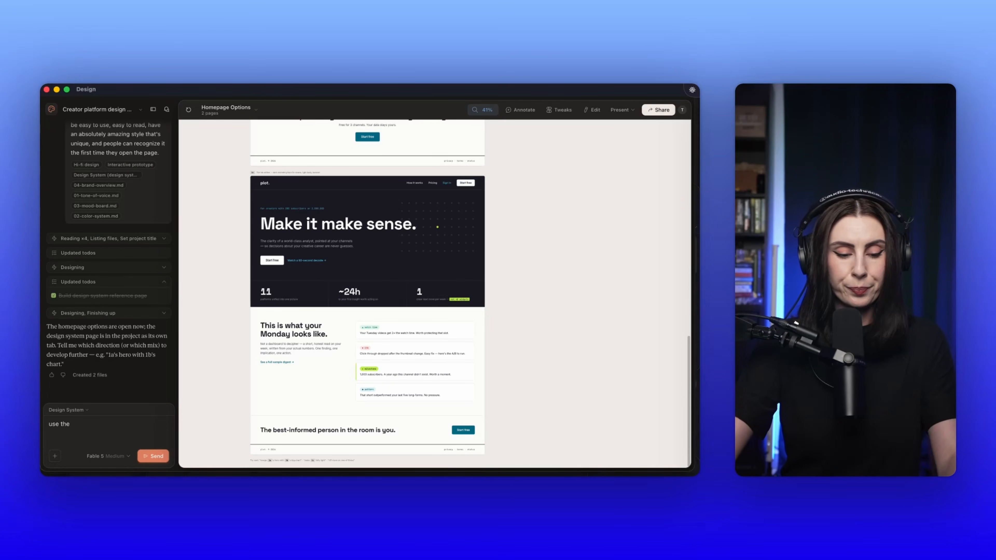
key("fn")
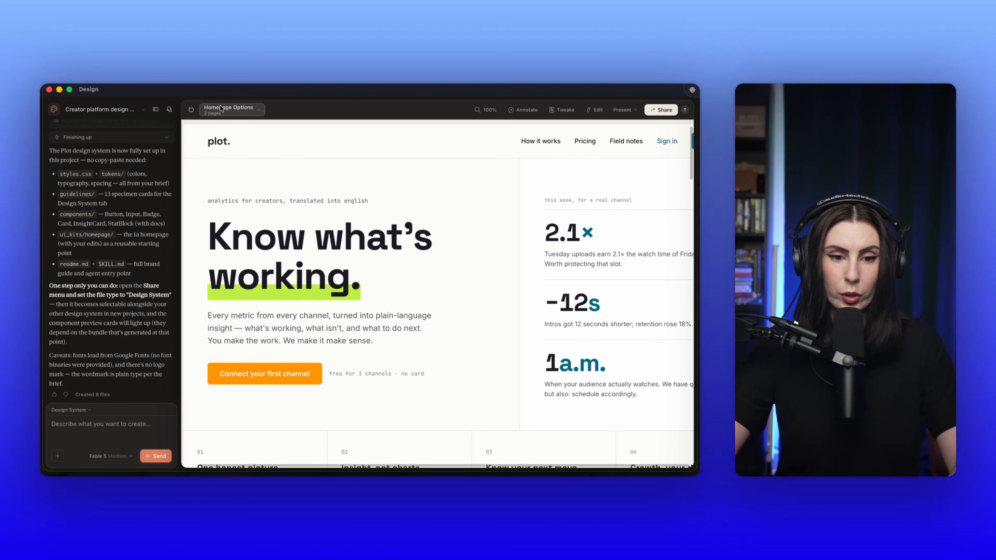
Step: Open the overview of all project files and copy the project's share link
left_click(225, 113)
left_click(231, 215)
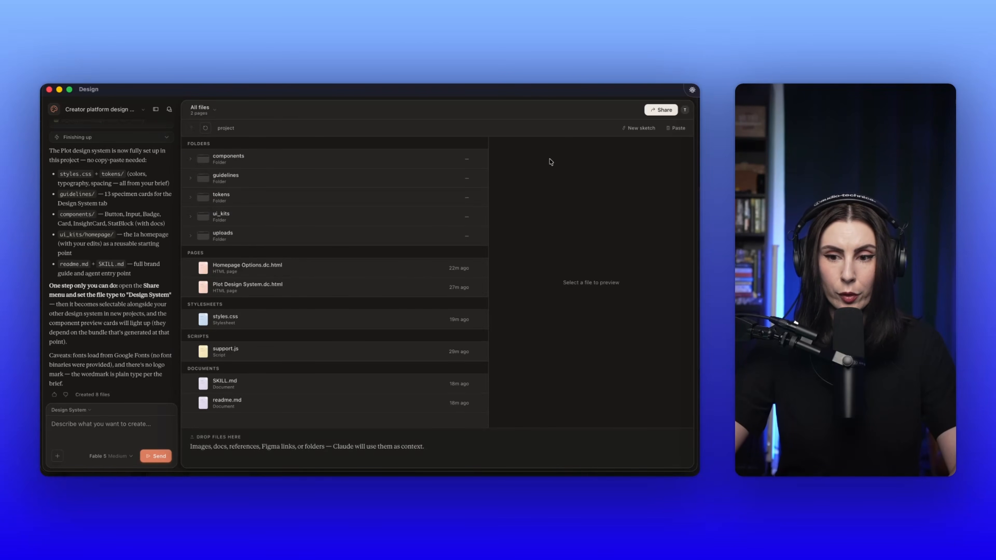
left_click(661, 110)
left_click(647, 182)
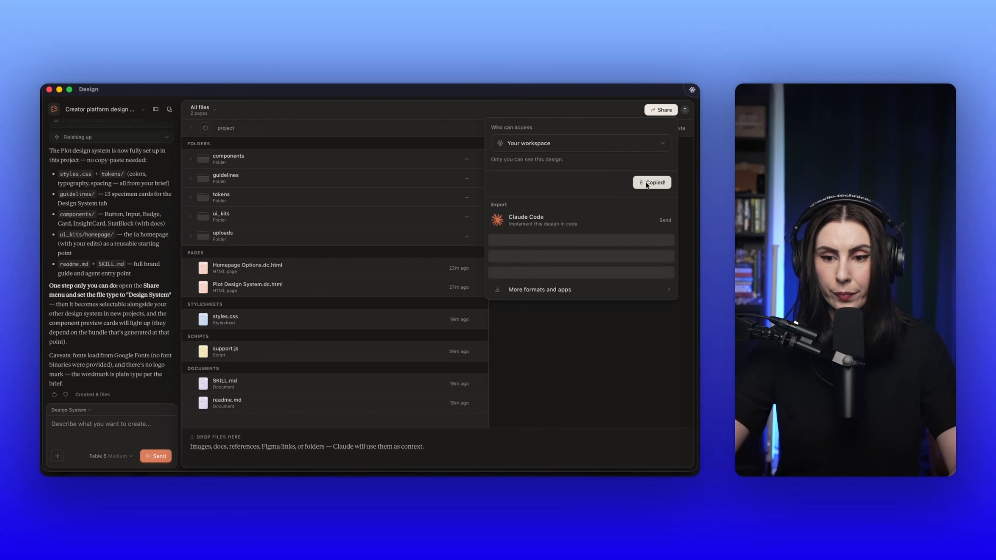
Step: Return to the Claude Design home page and open the entry named "Design System" among the design systems
left_click(55, 110)
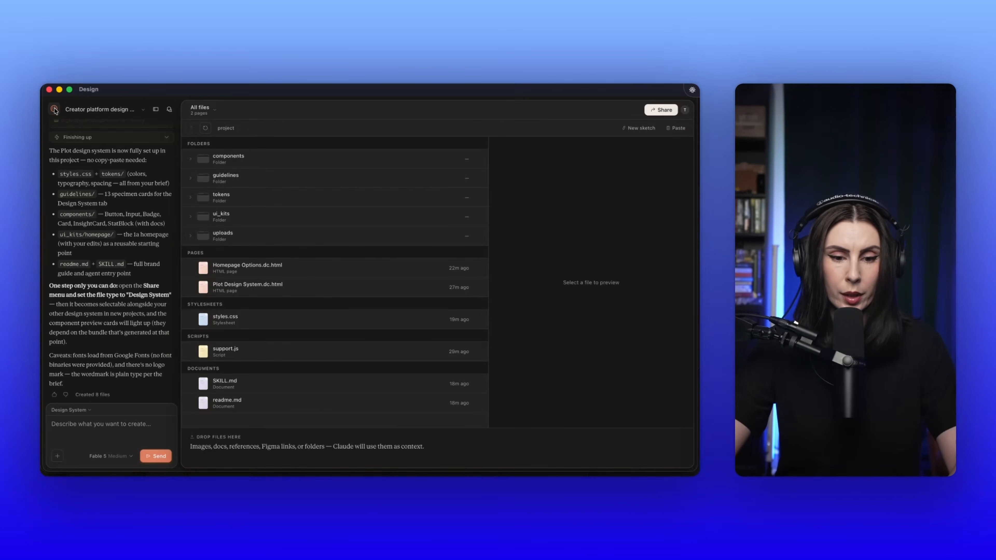
left_click(55, 109)
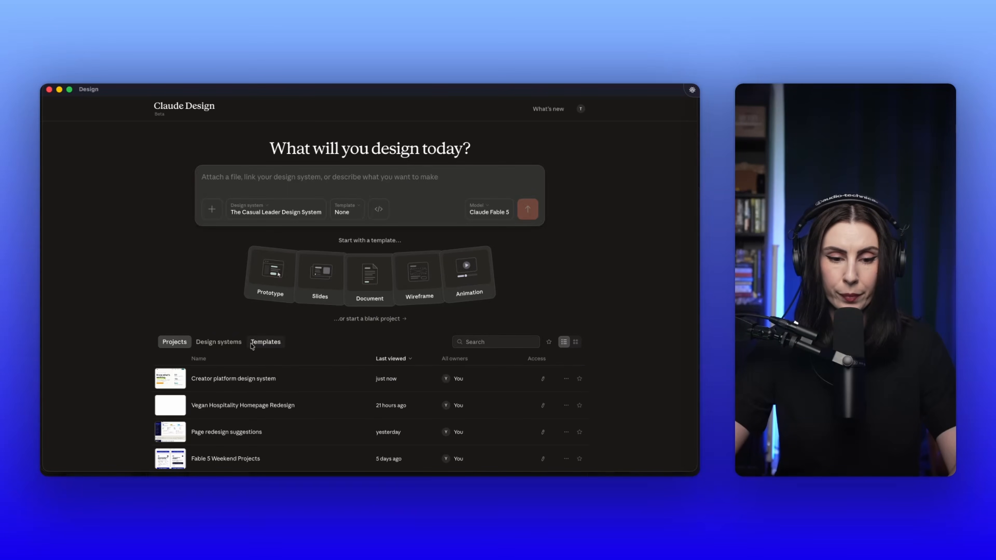
left_click(219, 342)
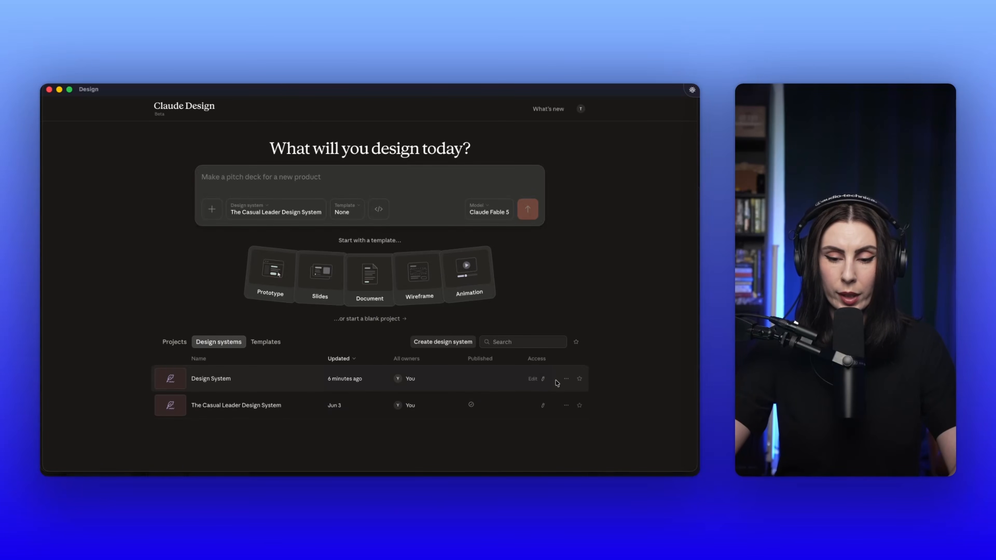
left_click(204, 382)
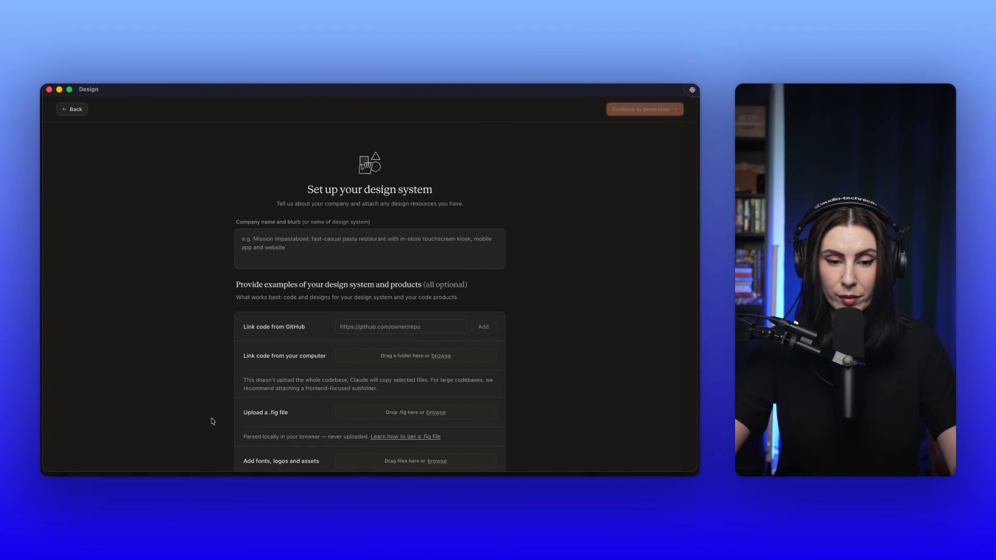
Step: Fill in the company name and blurb on the design system setup form and start generating the design system
scroll(212, 421, "down", 3)
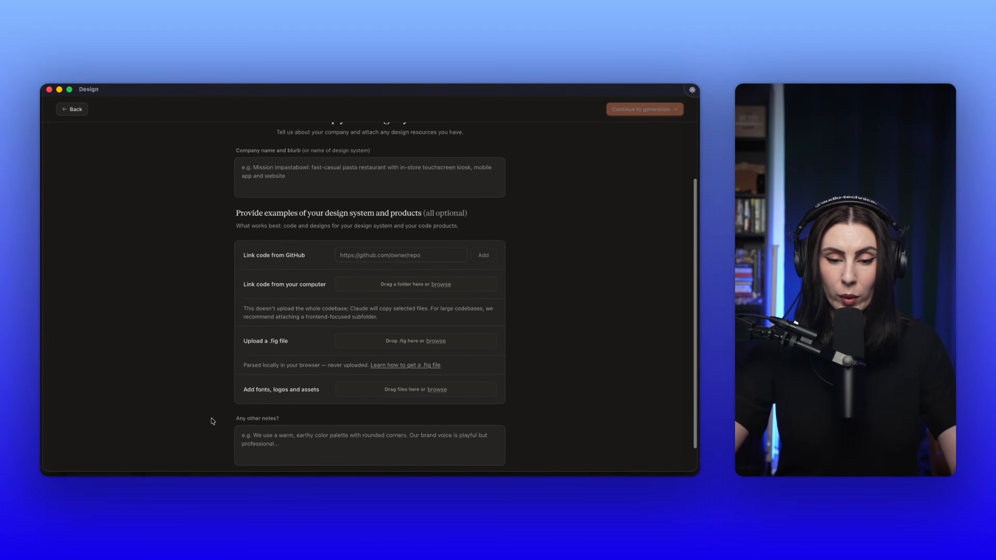
scroll(212, 421, "up", 3)
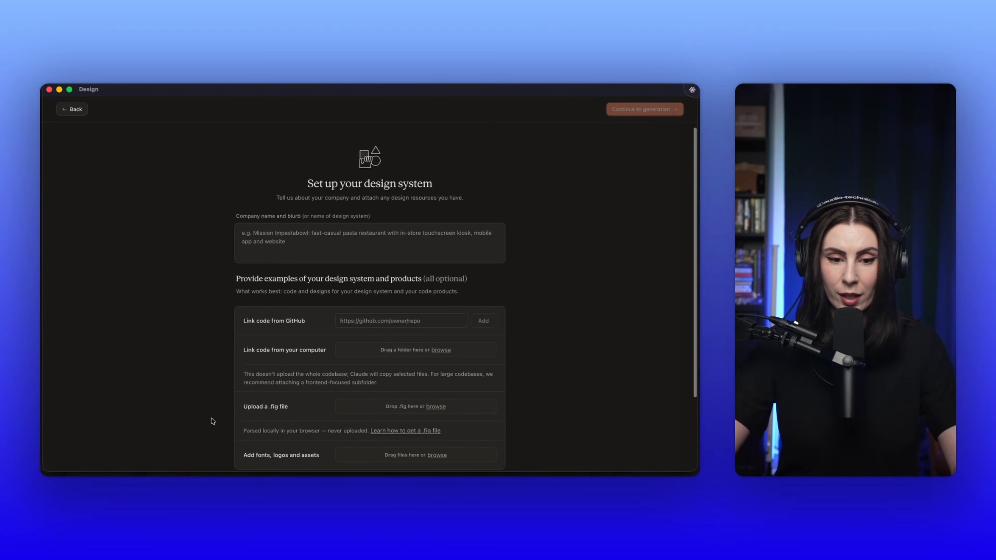
left_click(264, 241)
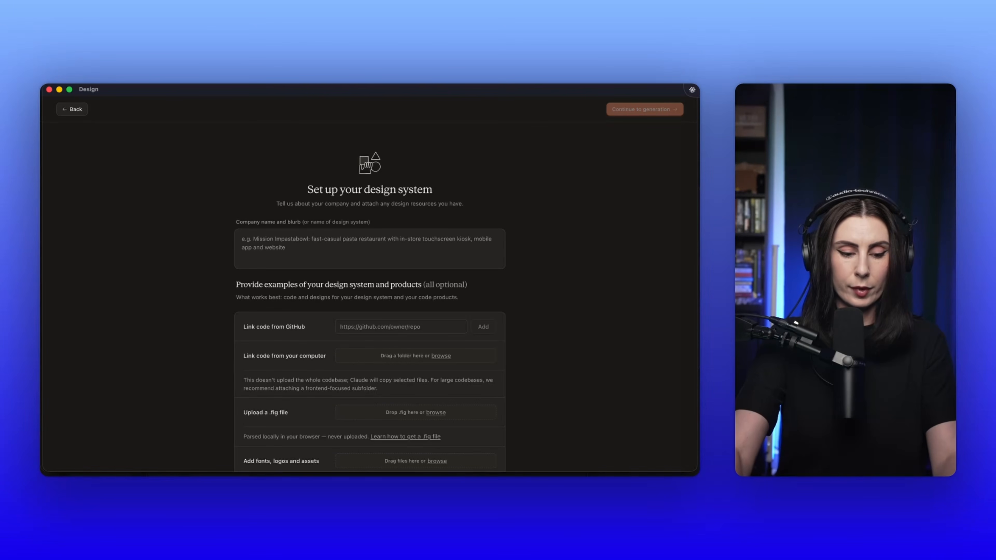
key("fn")
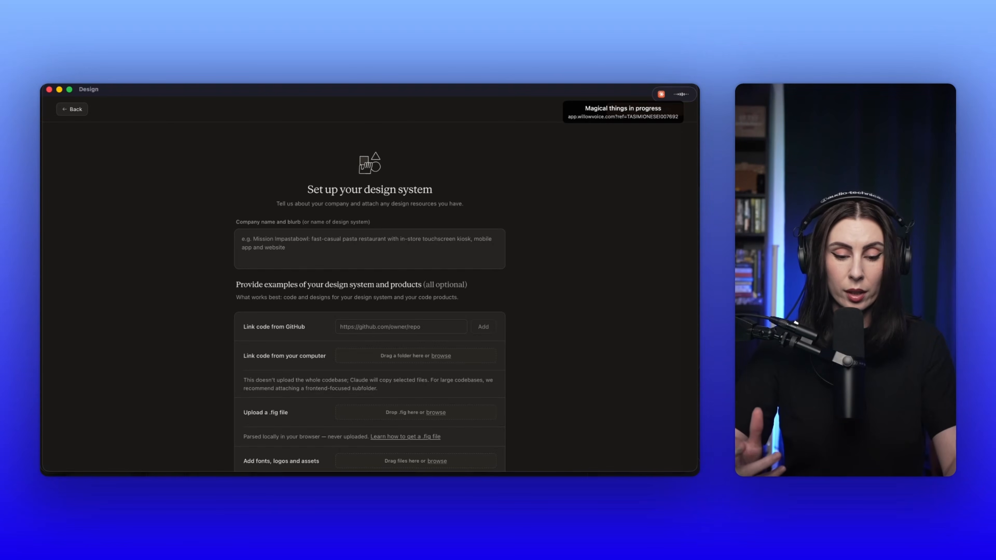
left_click_drag(257, 238, 222, 238)
key("BackSpace")
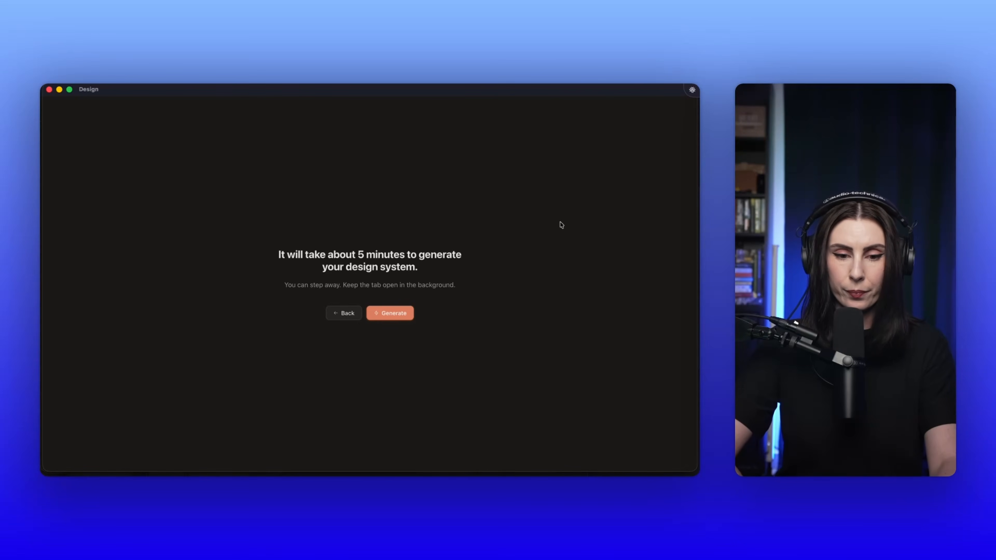
left_click(390, 313)
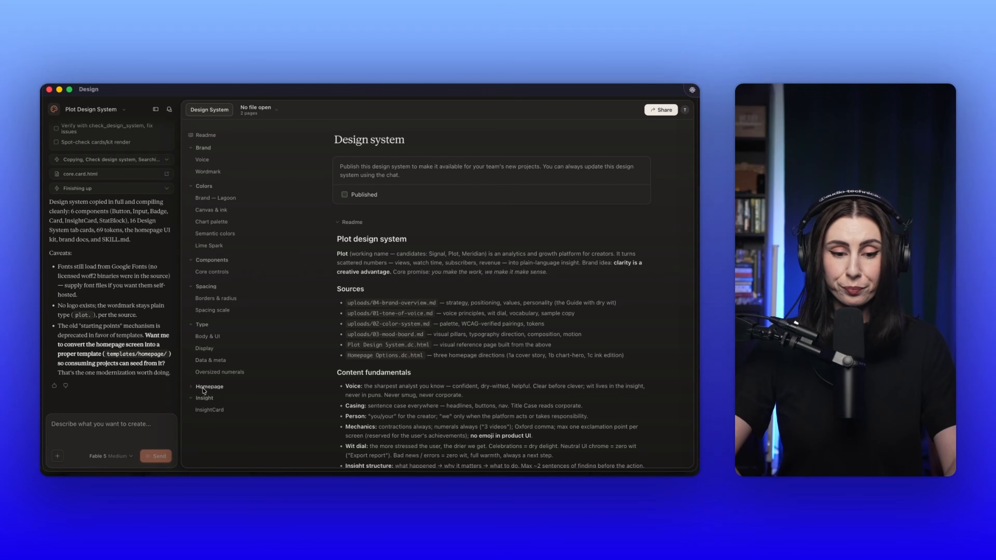
Step: Examine the homepage preview and the neighbouring InsightCard section in the generated Plot design system
left_click(204, 399)
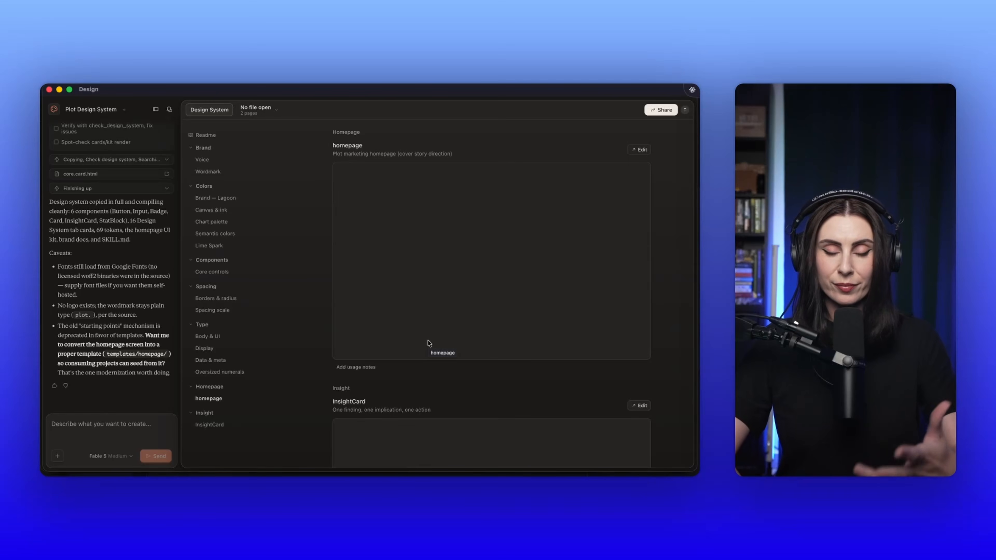
scroll(428, 343, "down", 5)
scroll(428, 342, "up", 5)
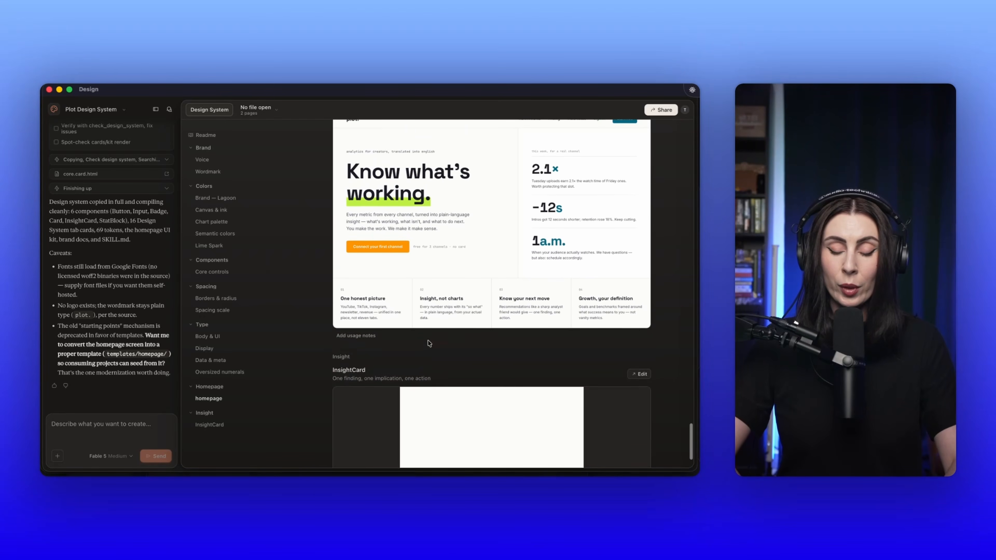
scroll(426, 323, "up", 2)
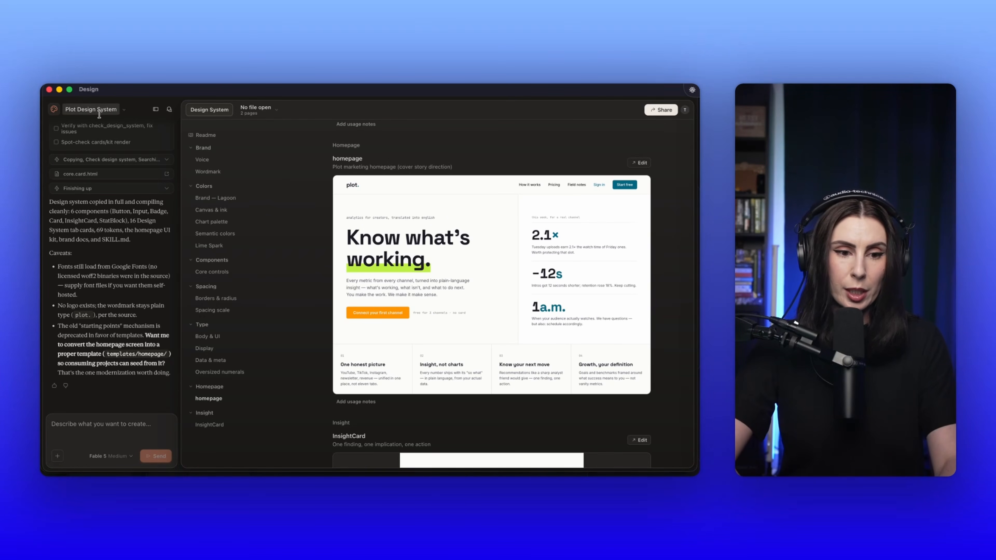
Step: Edit the project title "Plot Design System", replacing the word "Plot" with one starting with "Creator"
double_click(74, 110)
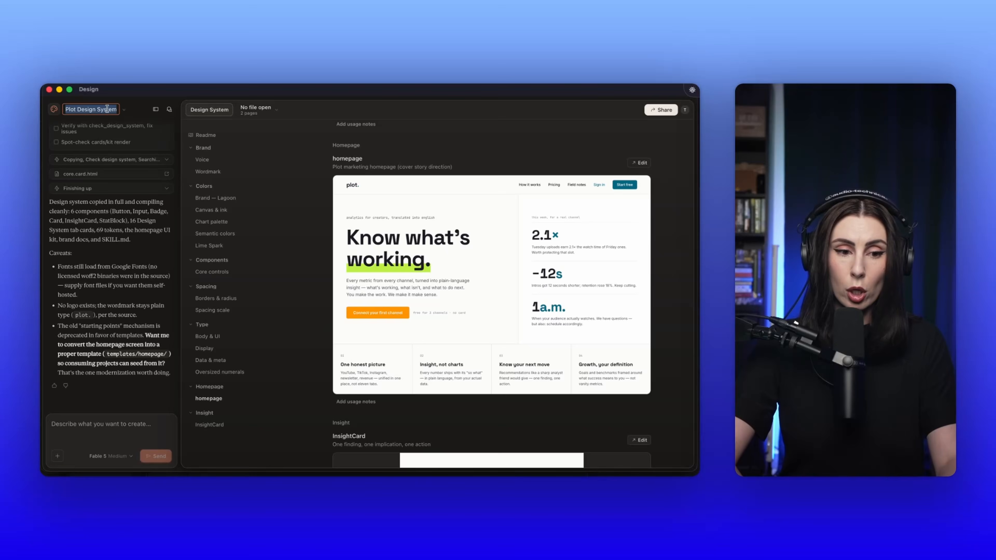
left_click(77, 110)
key("BackSpace")
key("BackSpace")
key("BackSpace")
key("BackSpace")
key("BackSpace")
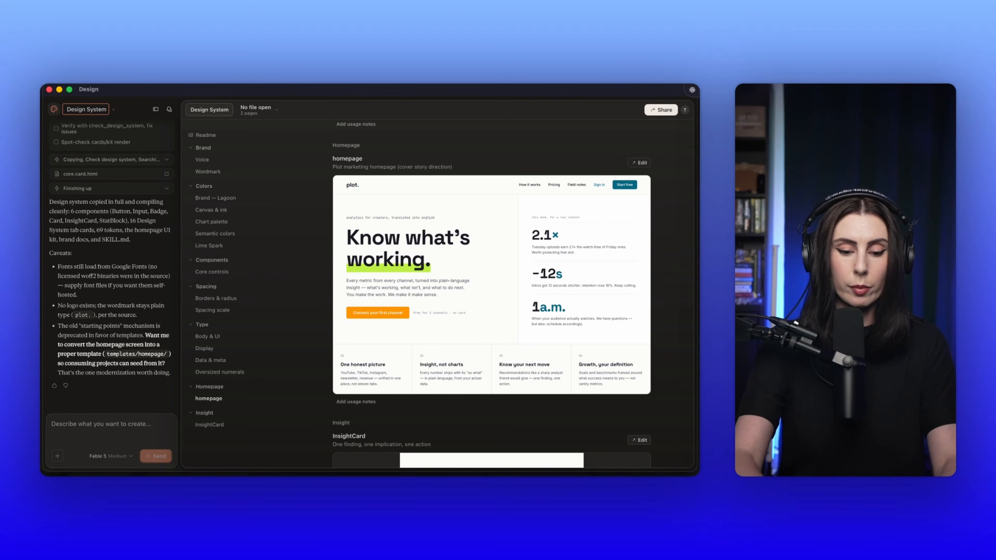
type("Creator P")
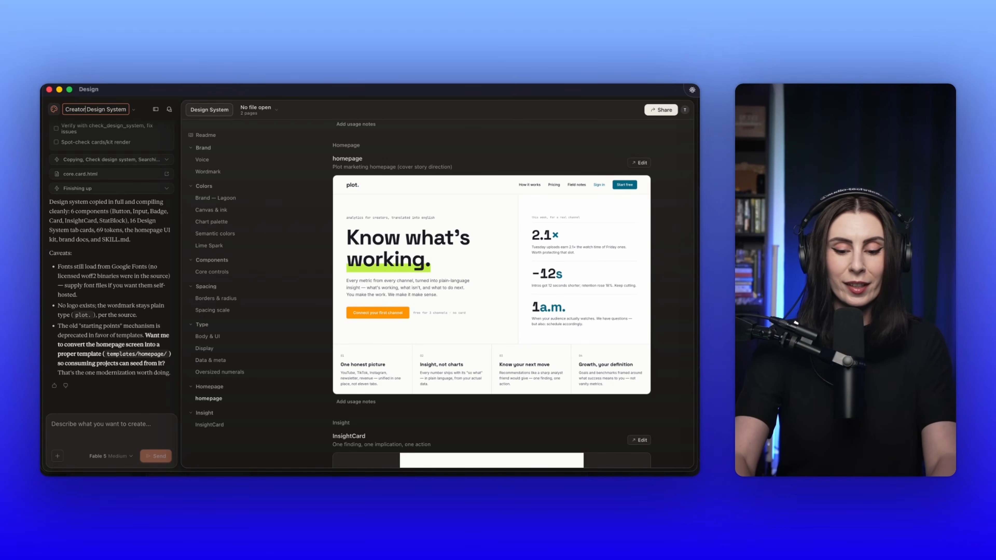
type("lot")
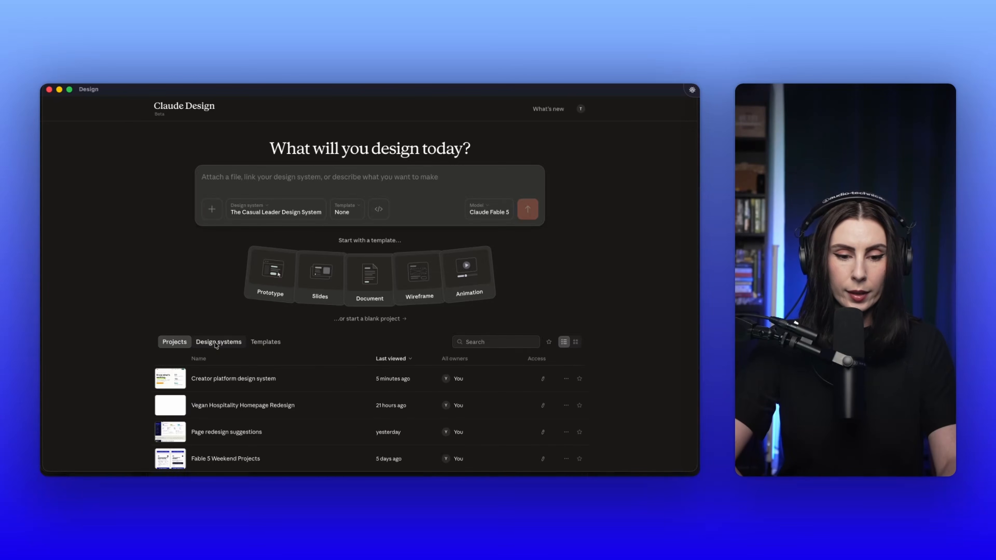
Step: Rename the "Design System" entry in the home page's list of design systems as "Creator Platform Design System"
left_click(215, 343)
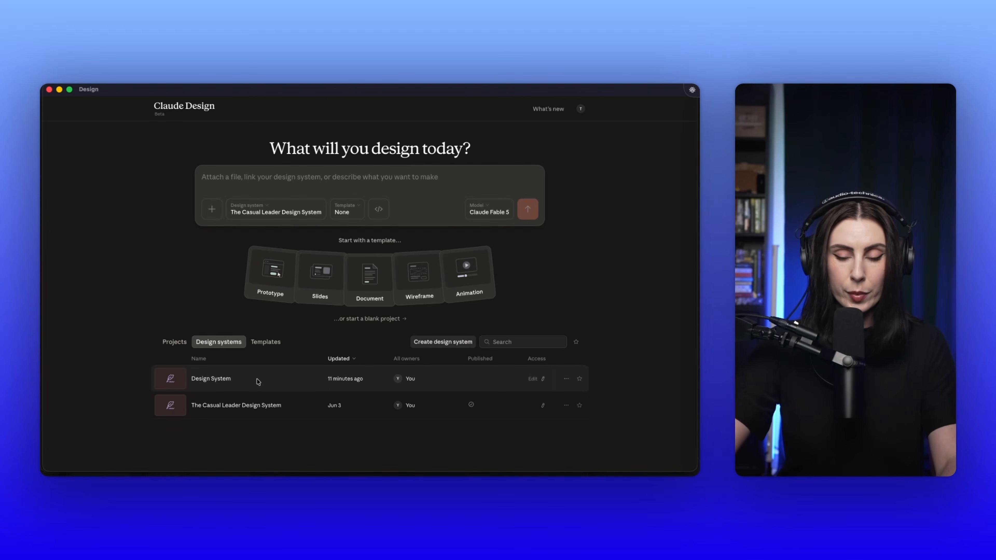
left_click(174, 341)
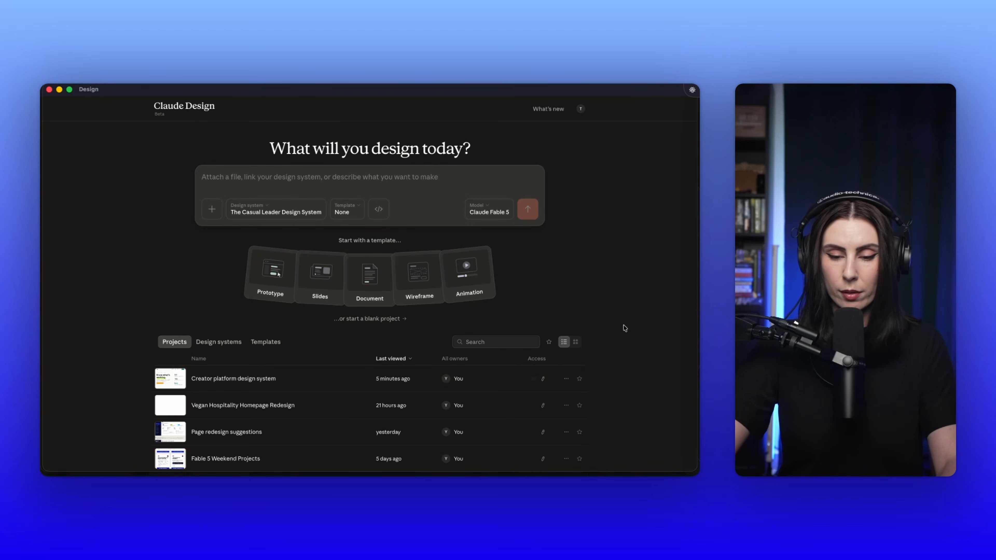
key("super+Tab")
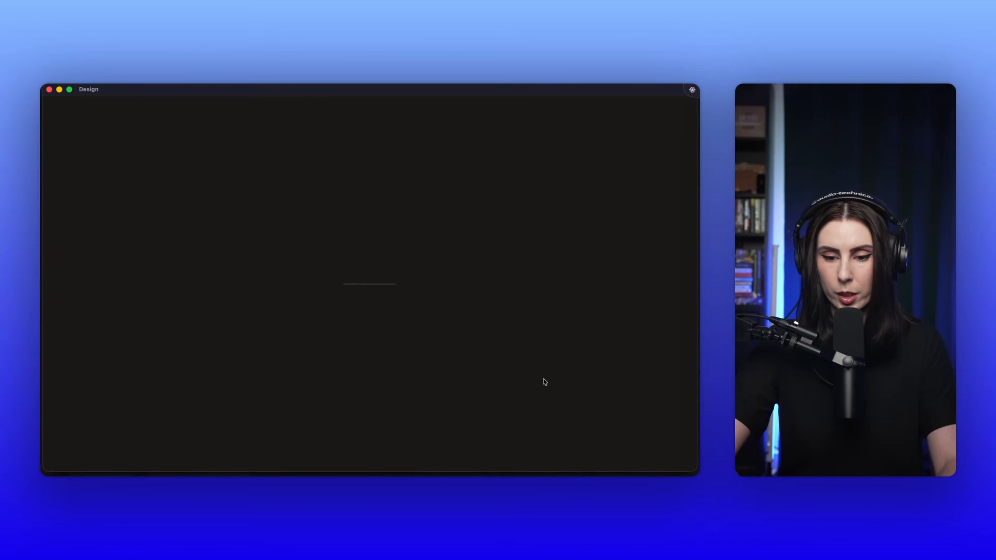
type("Plat")
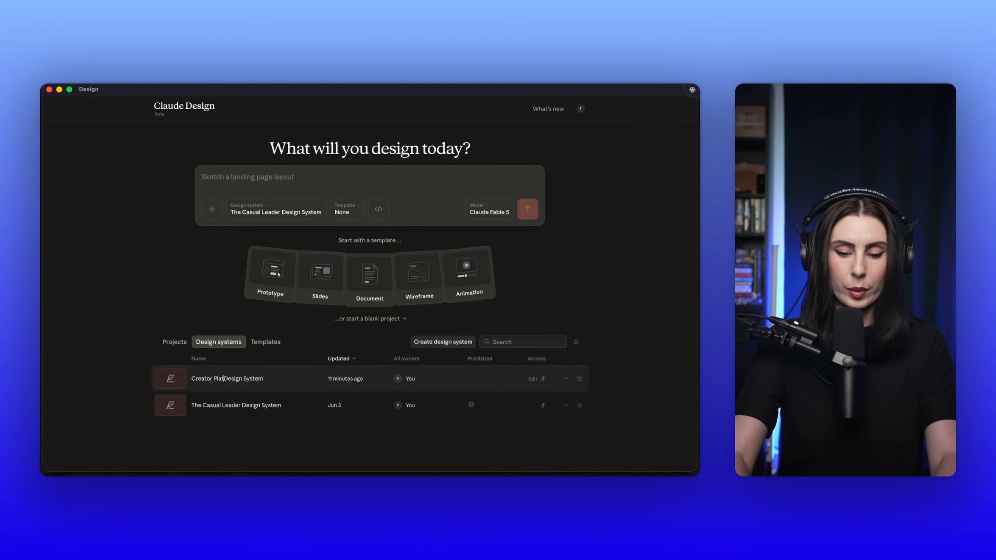
type("form")
key("Return")
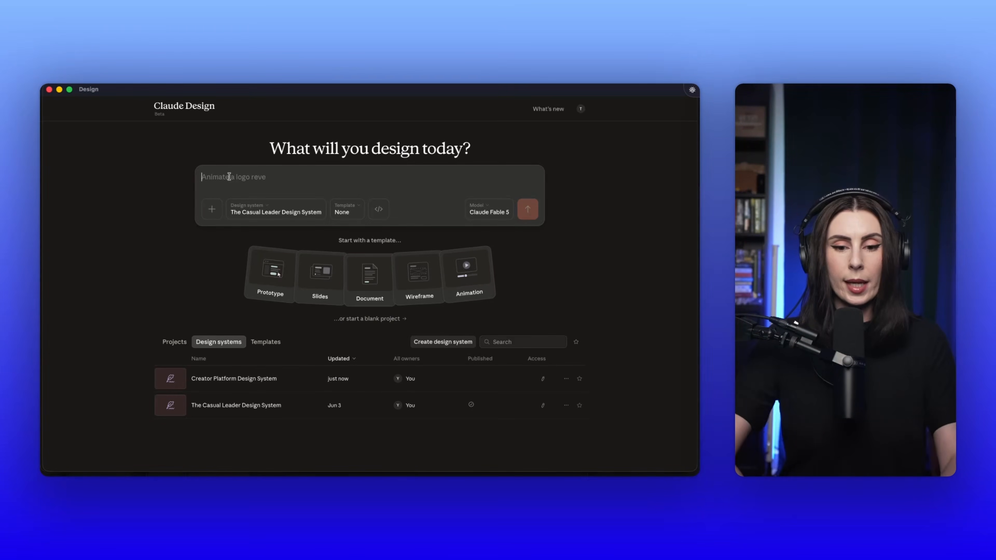
Step: Configure a new project with the Prototype template and the Creator Platform Design System
left_click(349, 214)
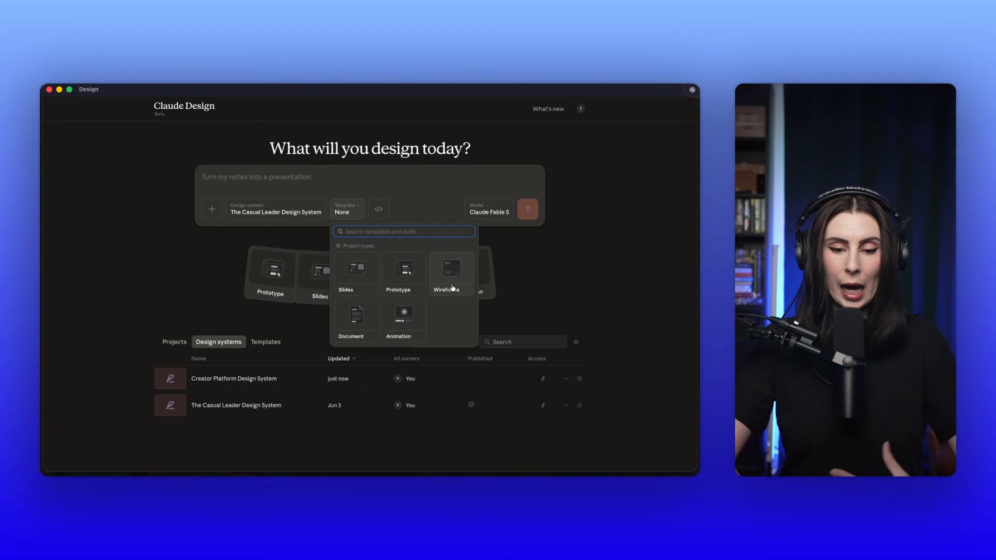
left_click(415, 281)
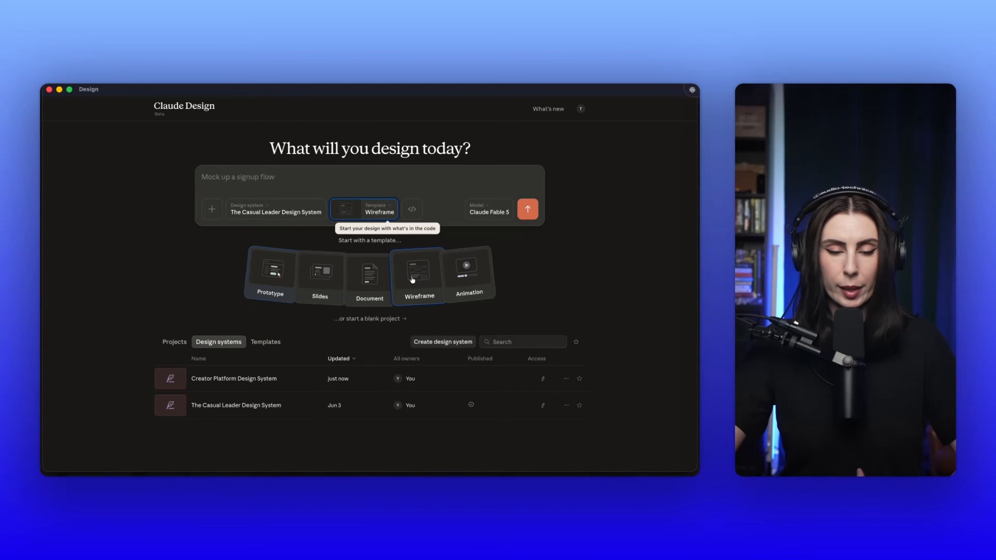
left_click(276, 210)
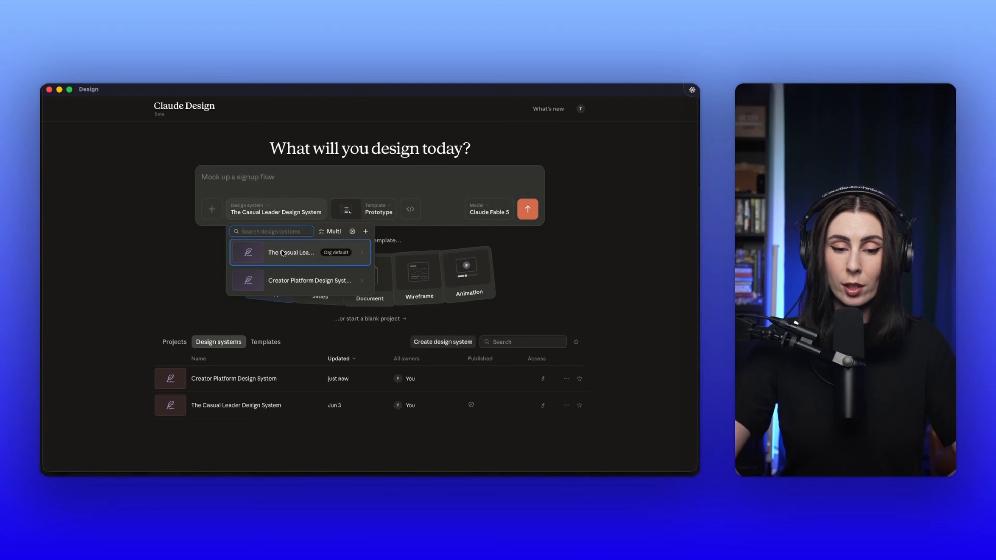
left_click(289, 279)
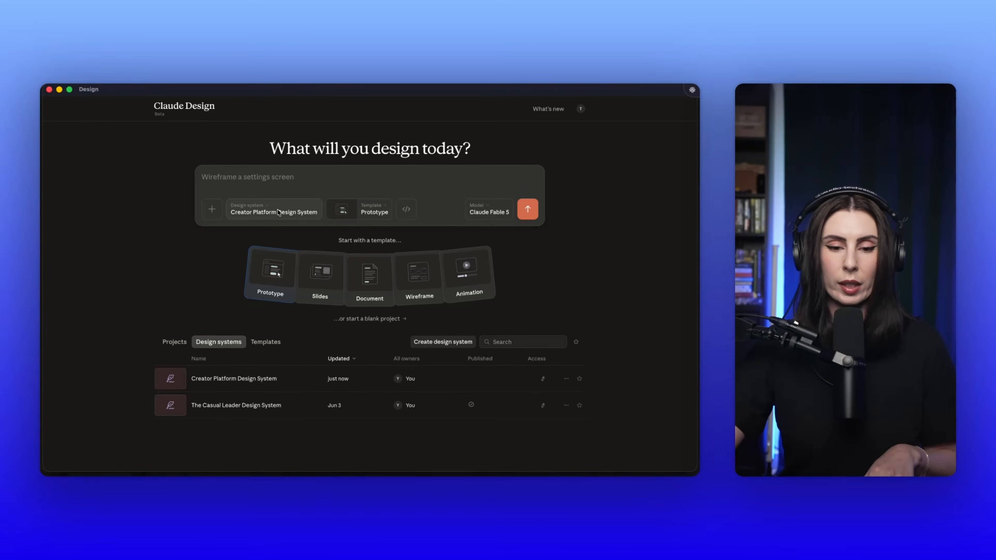
Step: Submit a prompt for a growth dashboard page with all metrics, topic recommendations based on market, niche, industry and searches, and variations in different tones
left_click(242, 177)
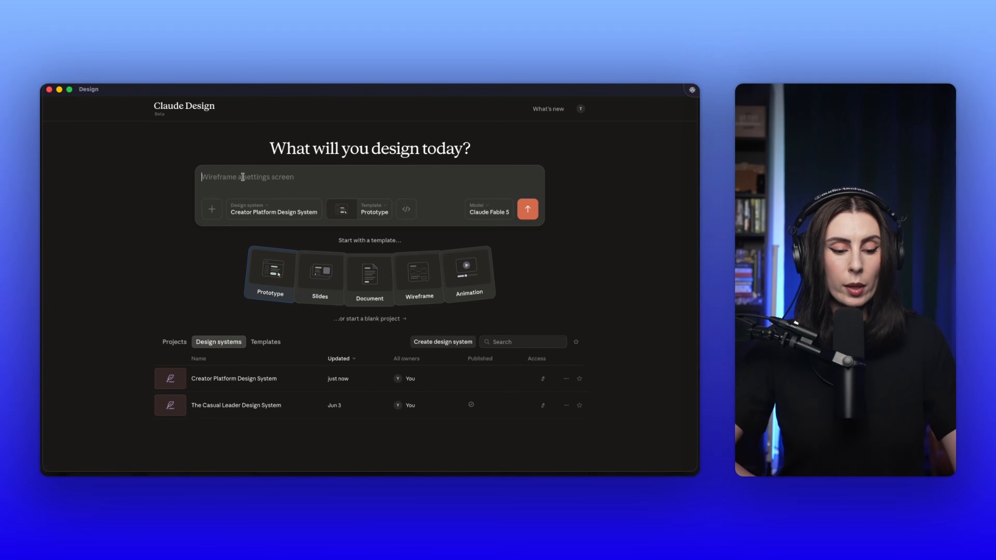
key("fn")
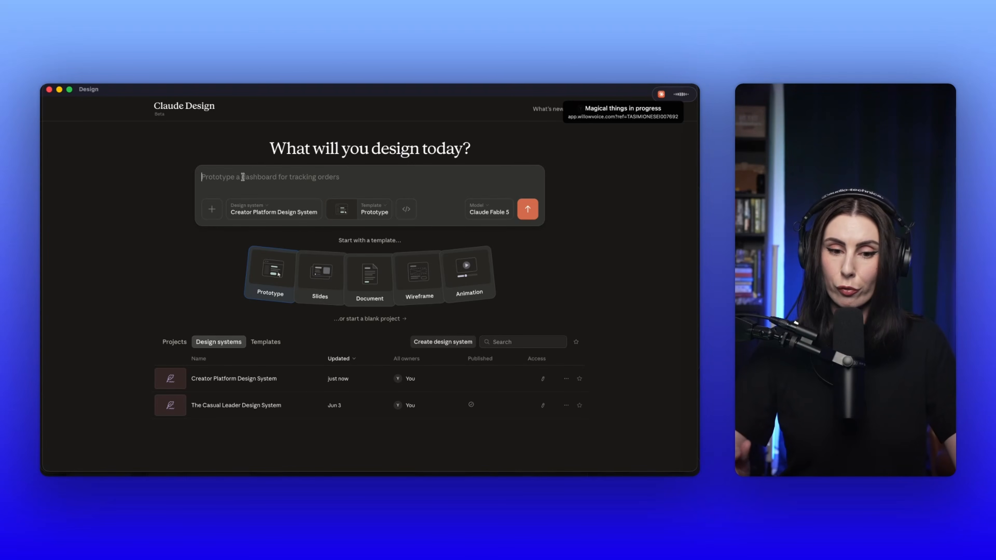
type("Create a whole new page that's going to highlight the growth dashboard. Basically, all the metrics in one place, with recommendations on the topics that you can actually create yourself based on the market, your niche, the industry, and what people are currently searching for.")
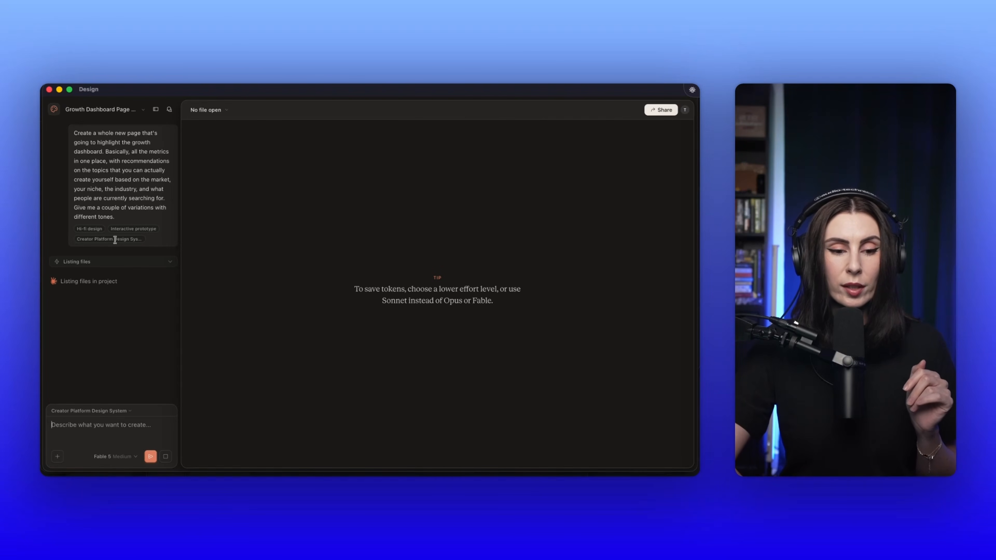
left_click(165, 262)
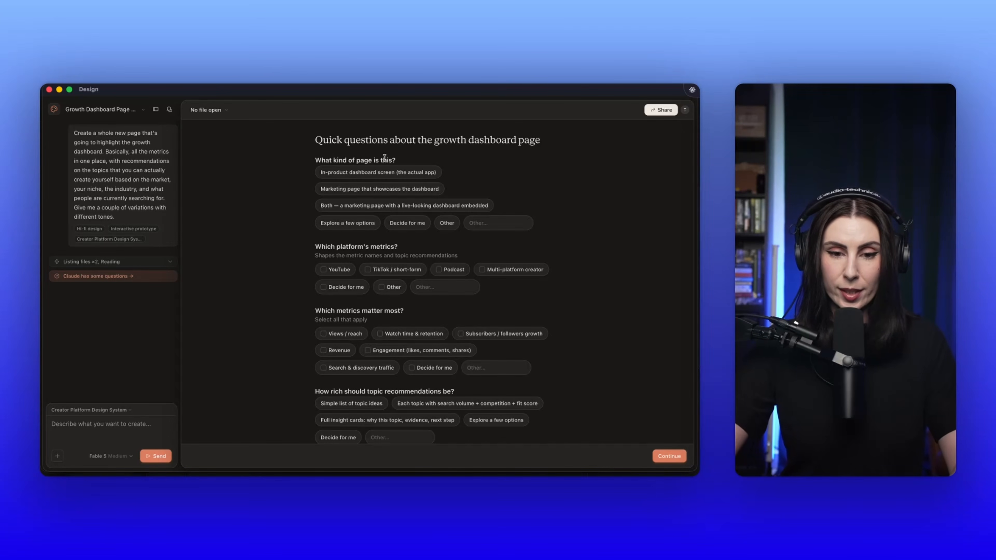
Step: Answer that it is a marketing page that showcases the dashboard, and choose YouTube, TikTok / short-form, Podcast and Other as platforms
left_click(362, 190)
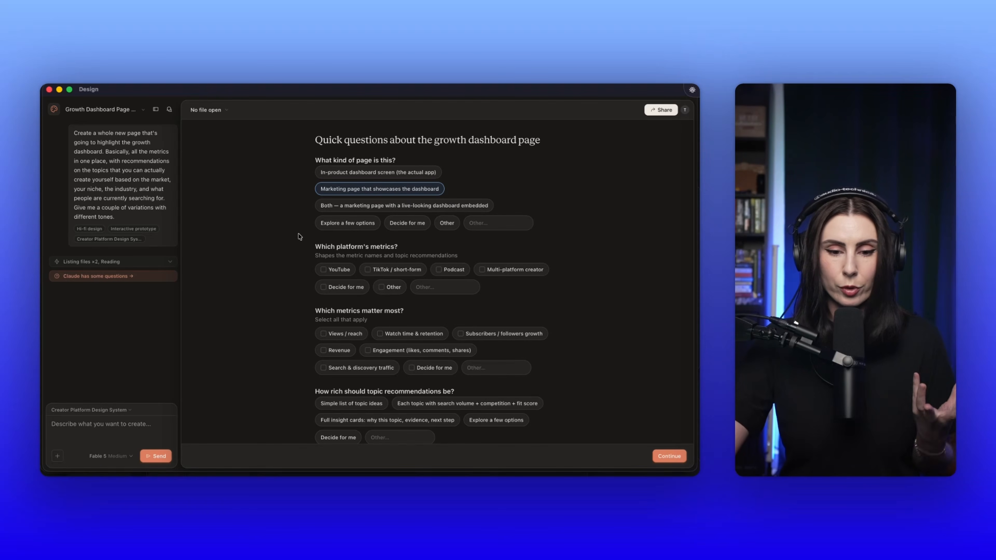
scroll(299, 236, "down", 1)
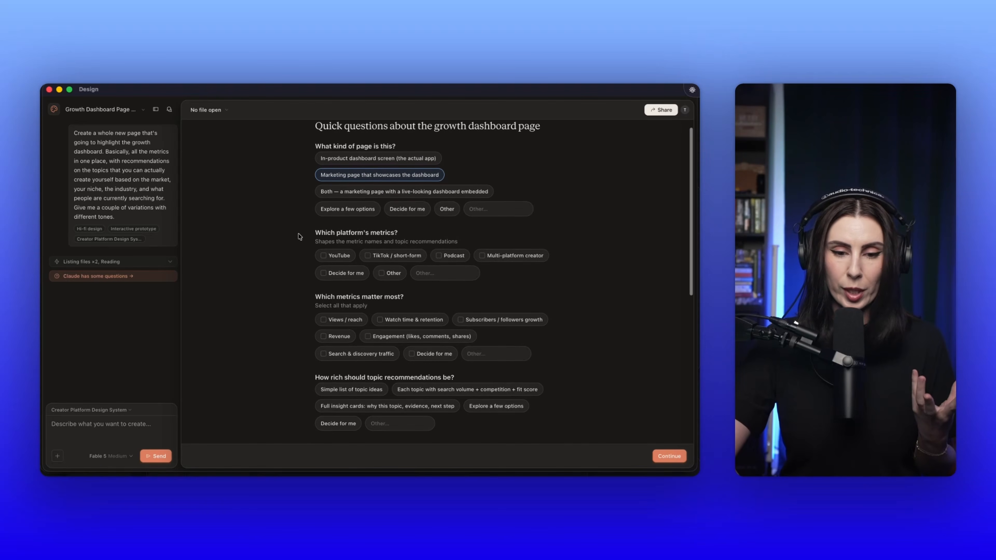
left_click(324, 256)
left_click(388, 257)
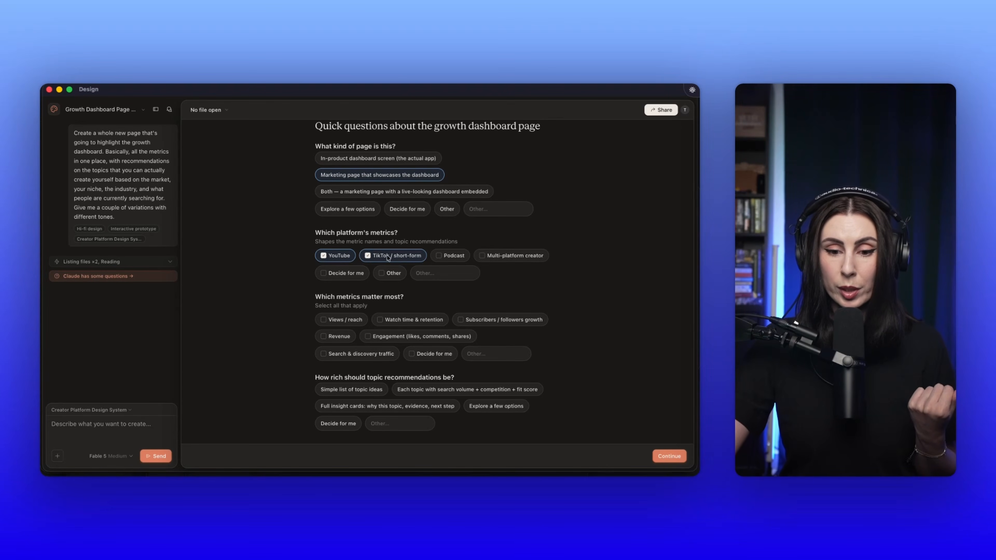
left_click(441, 259)
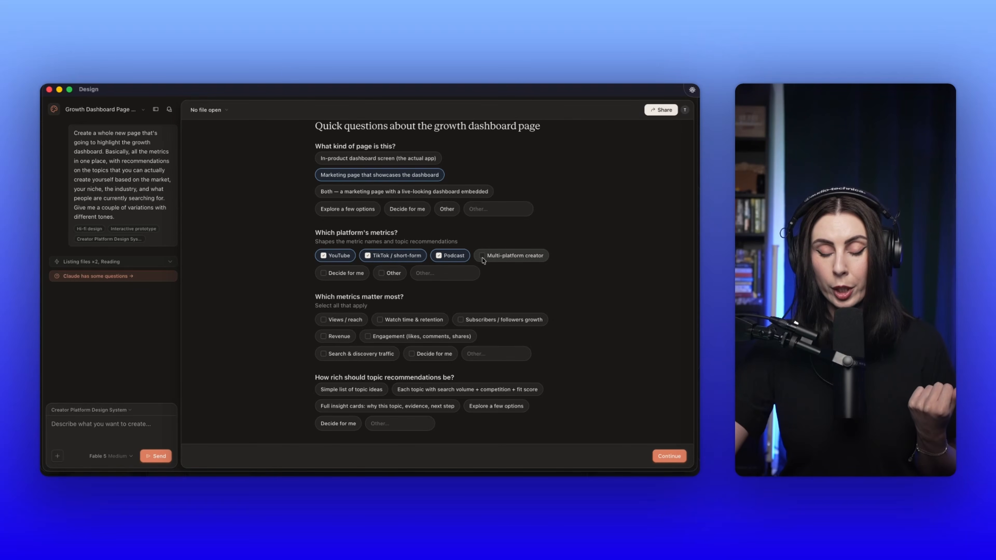
scroll(484, 261, "down", 3)
left_click(387, 235)
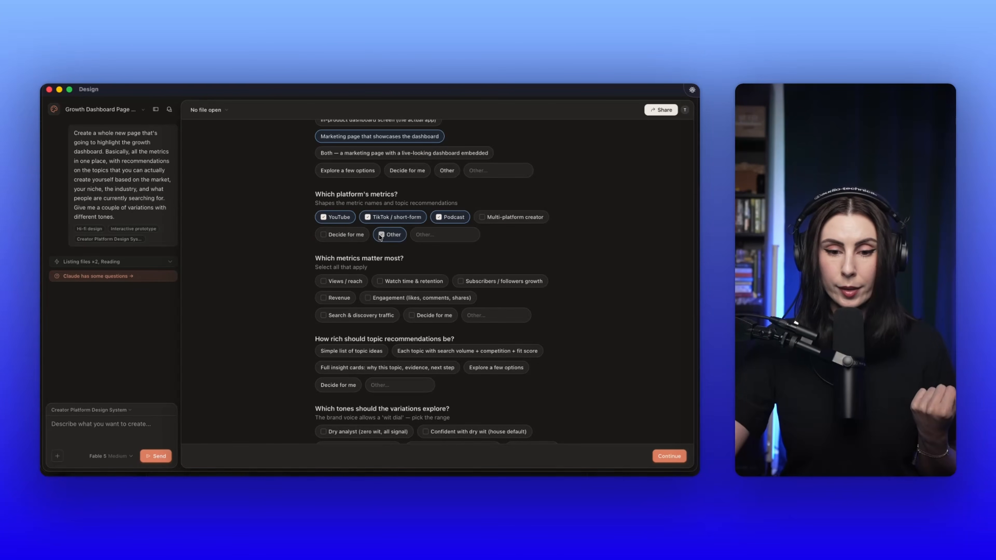
Step: Choose "Watch time & retention" and "Decide for me" for the metrics, and "Decide for me" for the richness of topic recommendations
scroll(369, 300, "down", 5)
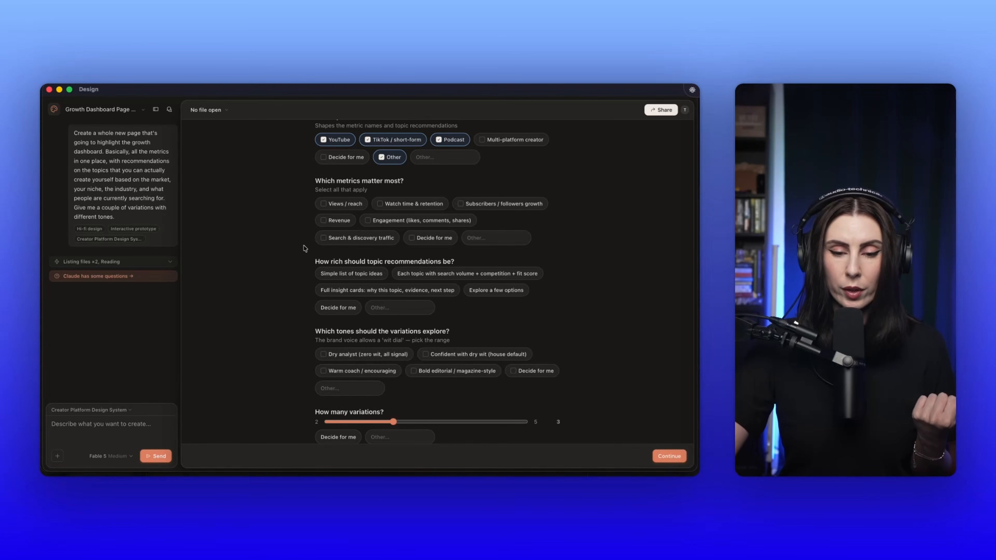
left_click(413, 242)
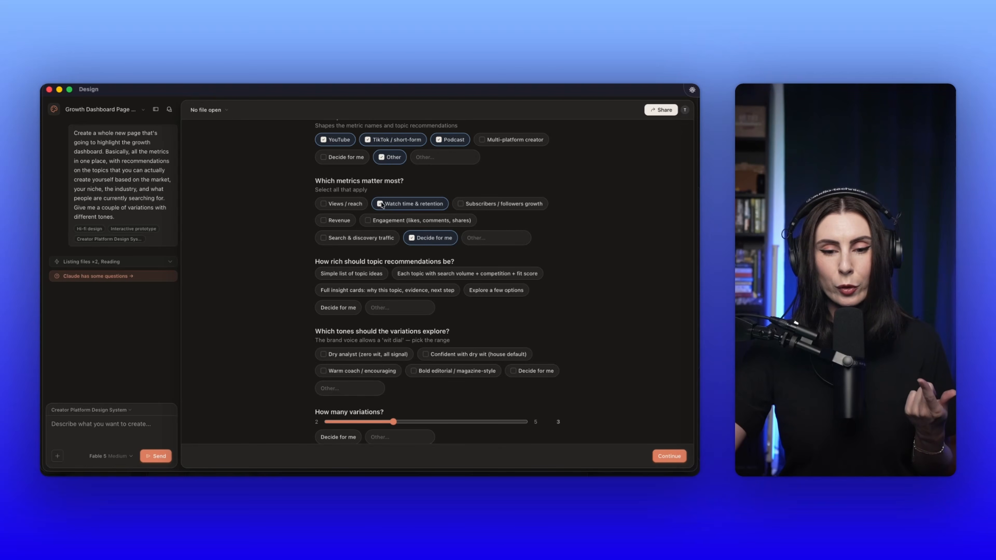
scroll(381, 204, "down", 3)
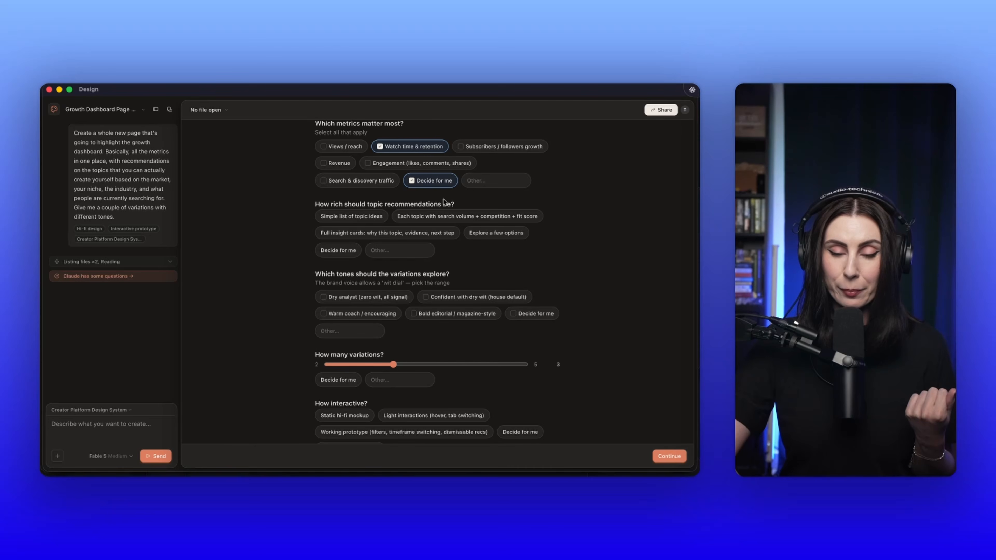
left_click(345, 253)
scroll(270, 258, "down", 4)
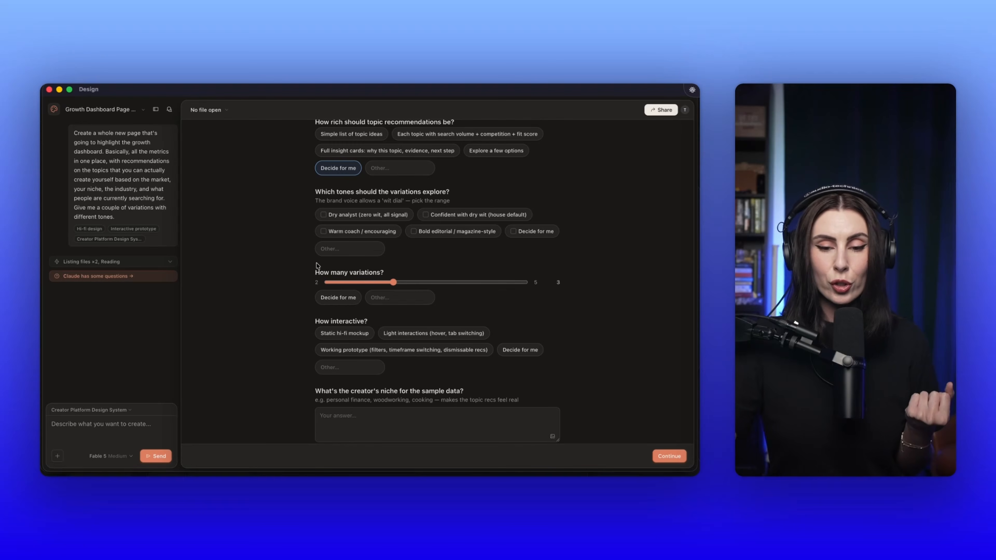
Step: Select the bold editorial, warm coach, confident with dry wit and dry analyst tones for the variations to explore
left_click(447, 232)
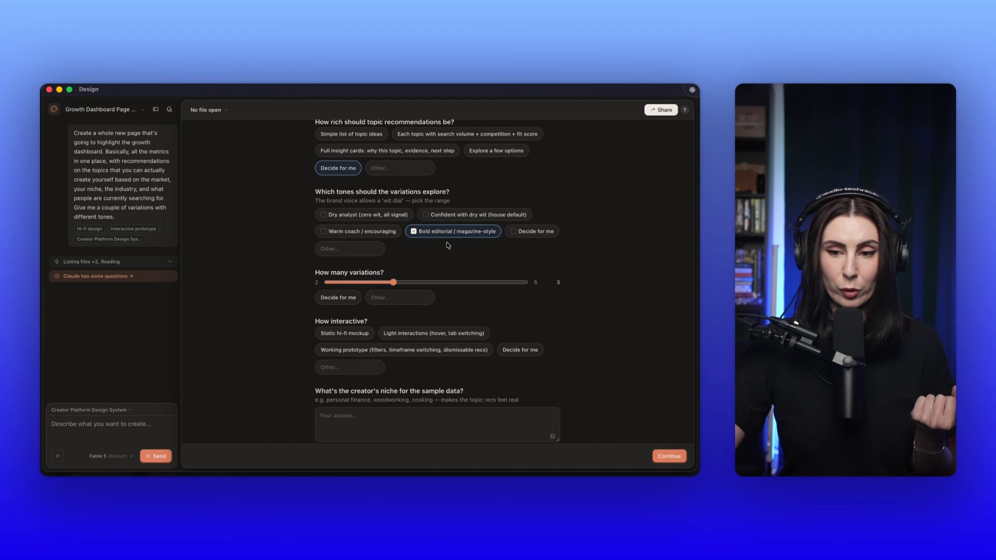
left_click(325, 235)
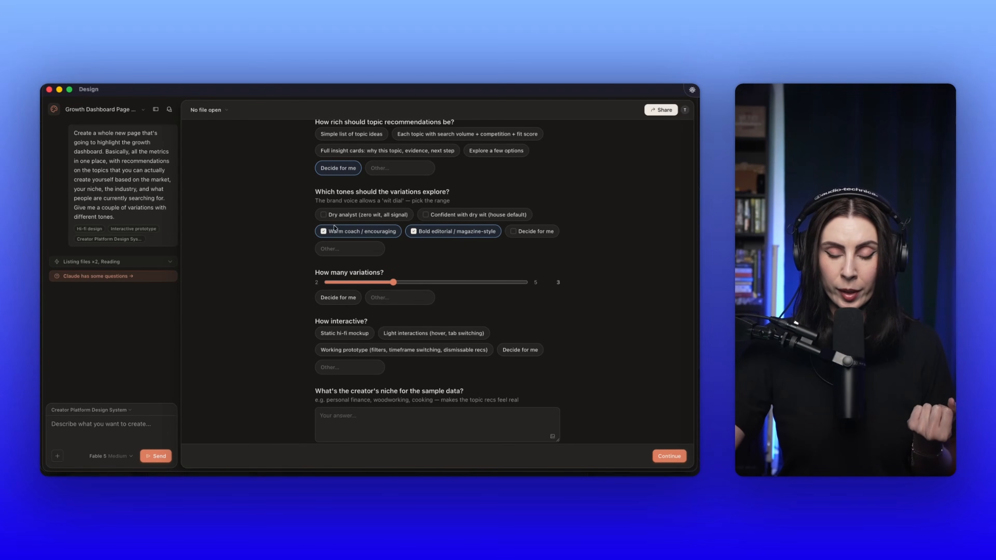
left_click(428, 216)
left_click(323, 215)
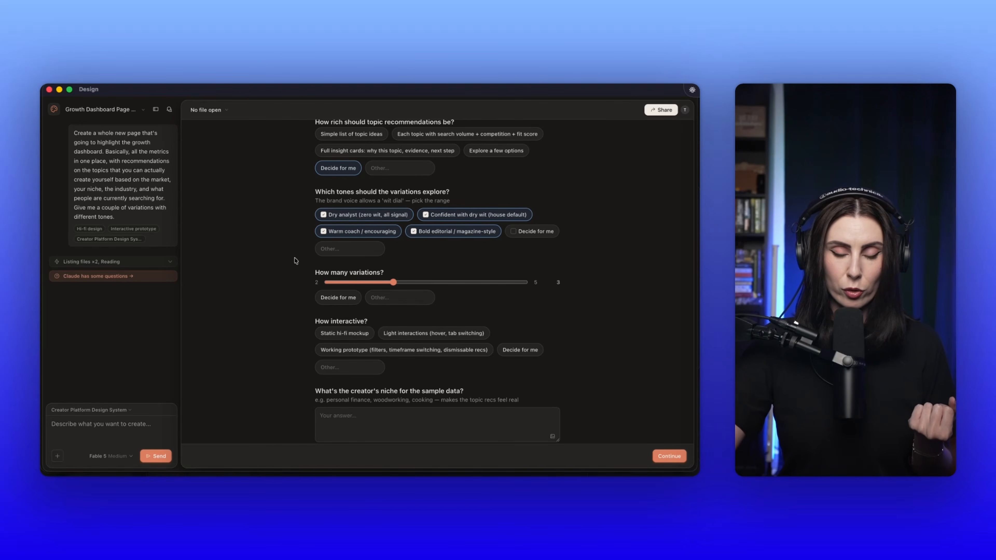
Step: Choose light interactions for interactivity, enter "tech and AI" as the creator's niche, and submit the answers
scroll(296, 261, "down", 1)
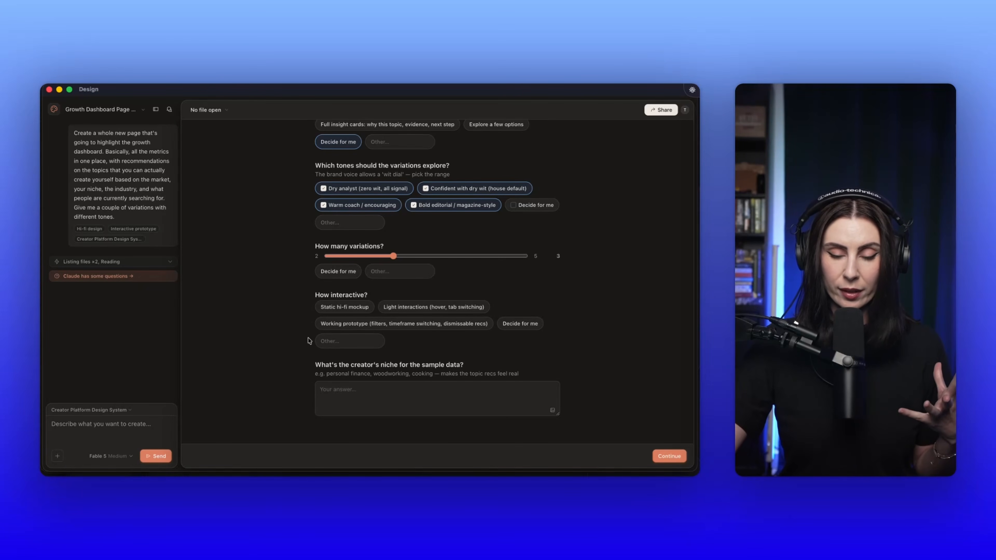
left_click(417, 309)
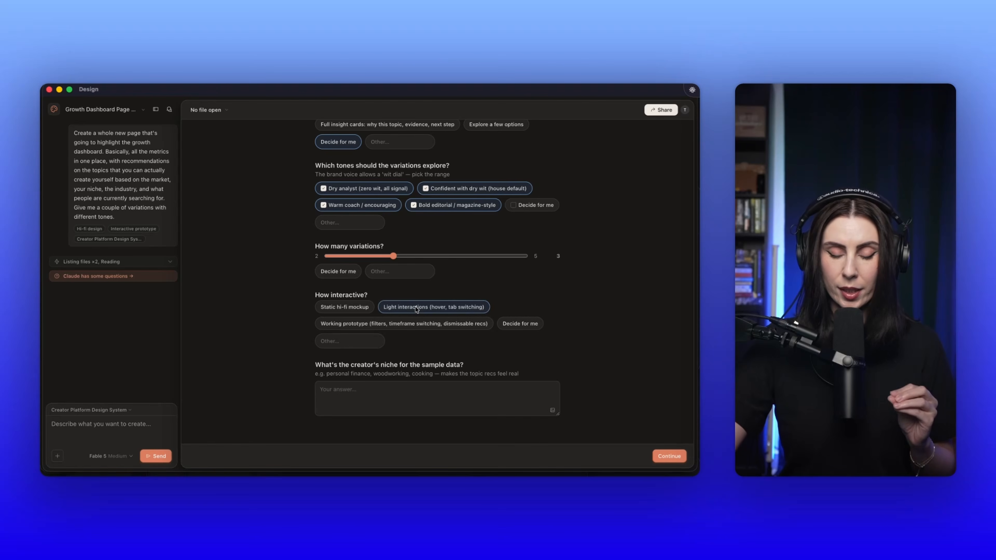
left_click(347, 389)
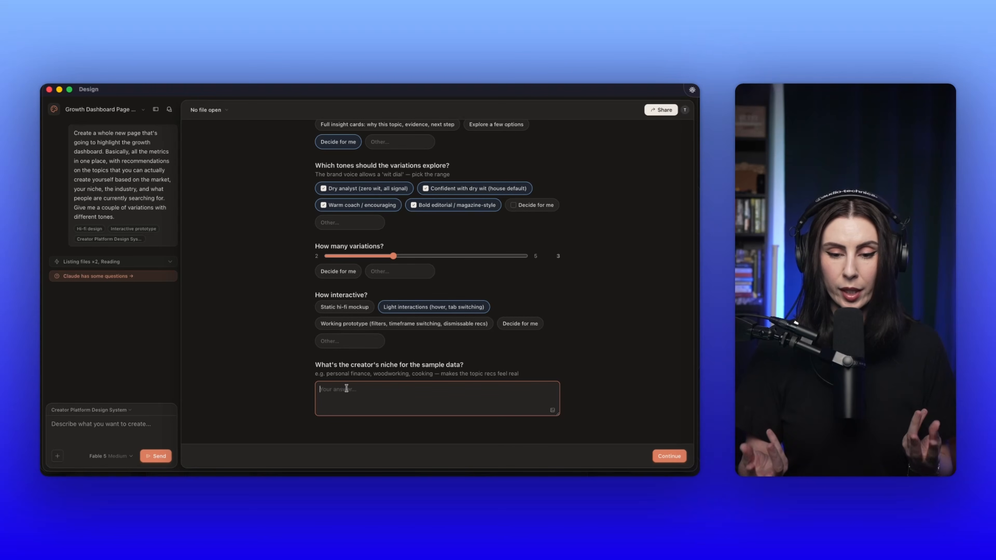
type("tech and ")
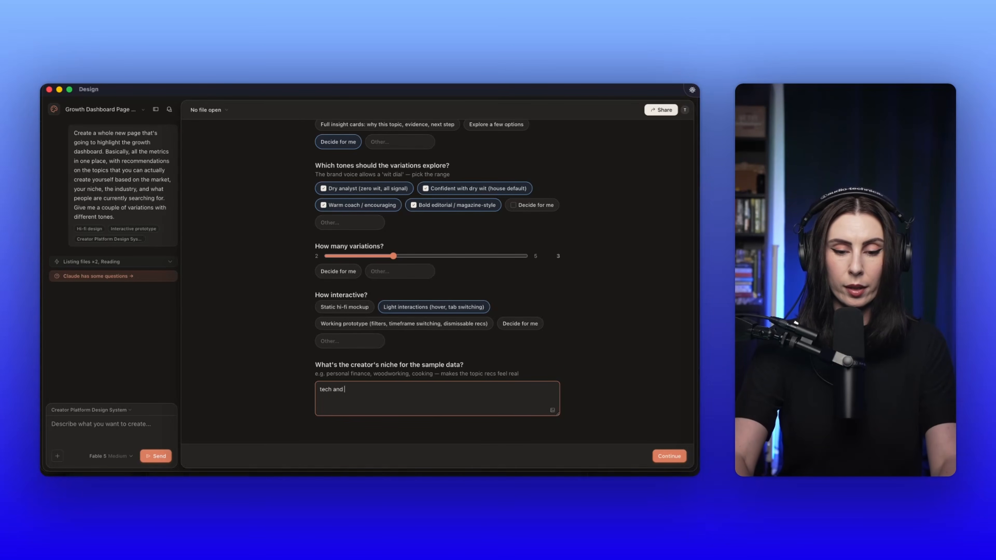
type("AI")
left_click(671, 456)
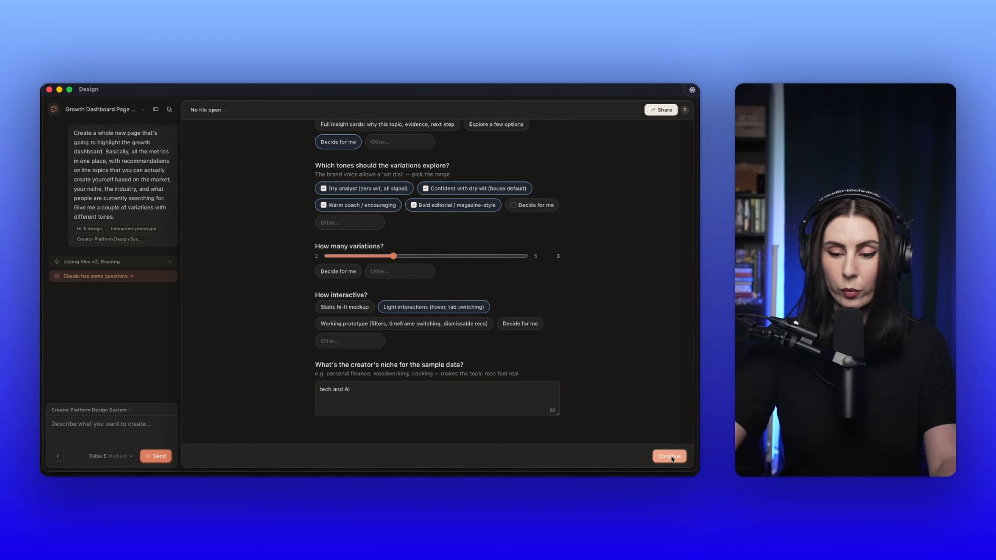
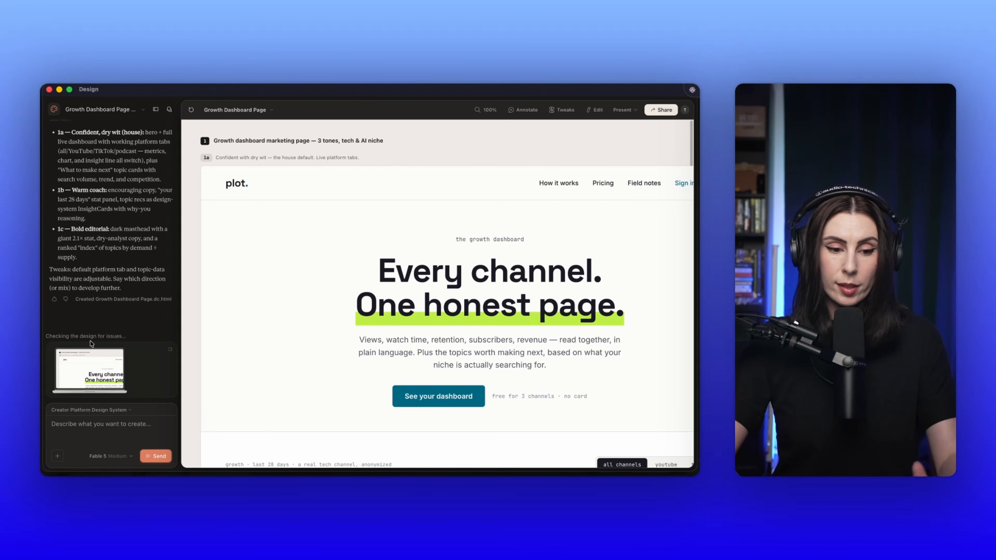
Step: Review the confident, dry wit variation (1a) from its hero through the platform dashboard and topic cards to the footer
scroll(354, 313, "right", 2)
scroll(354, 313, "down", 1)
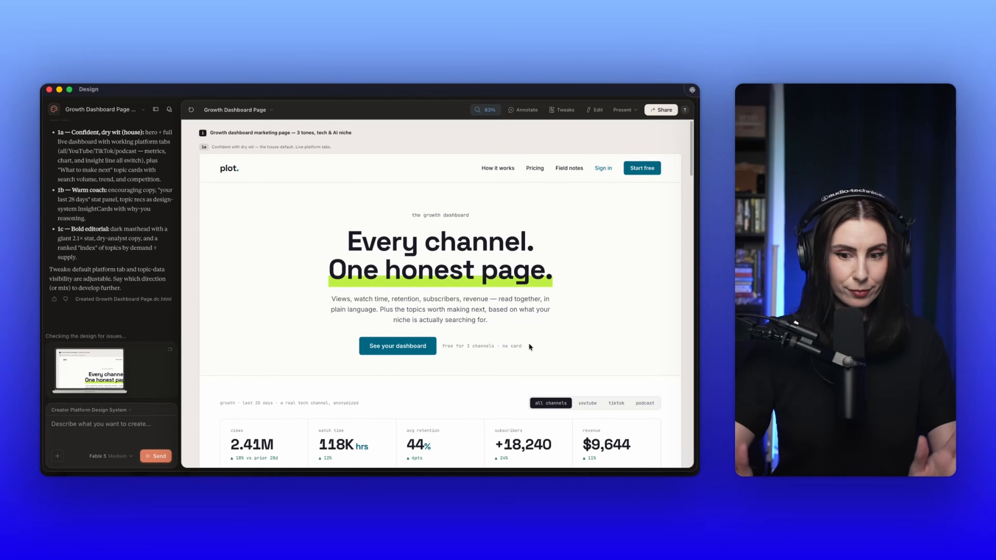
scroll(529, 346, "down", 5)
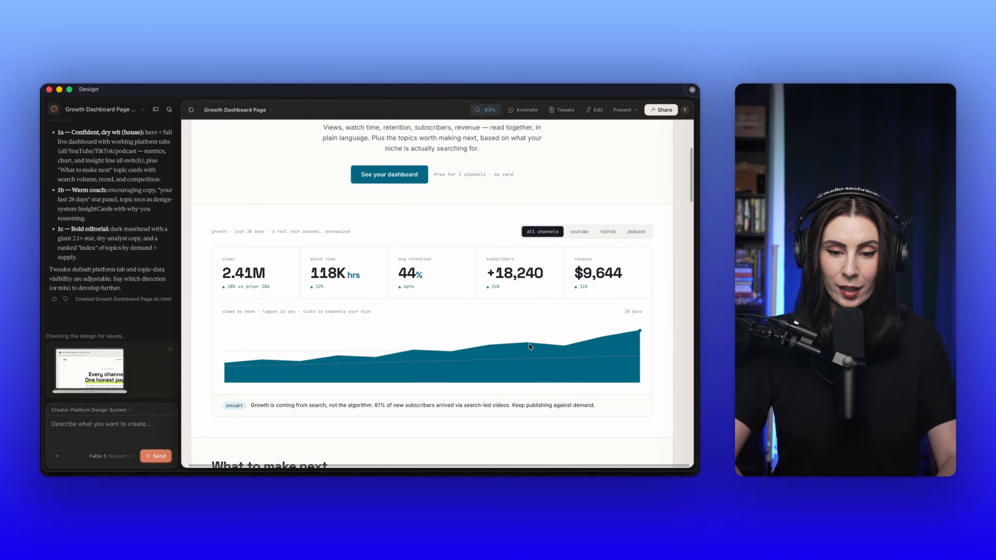
scroll(526, 343, "down", 4)
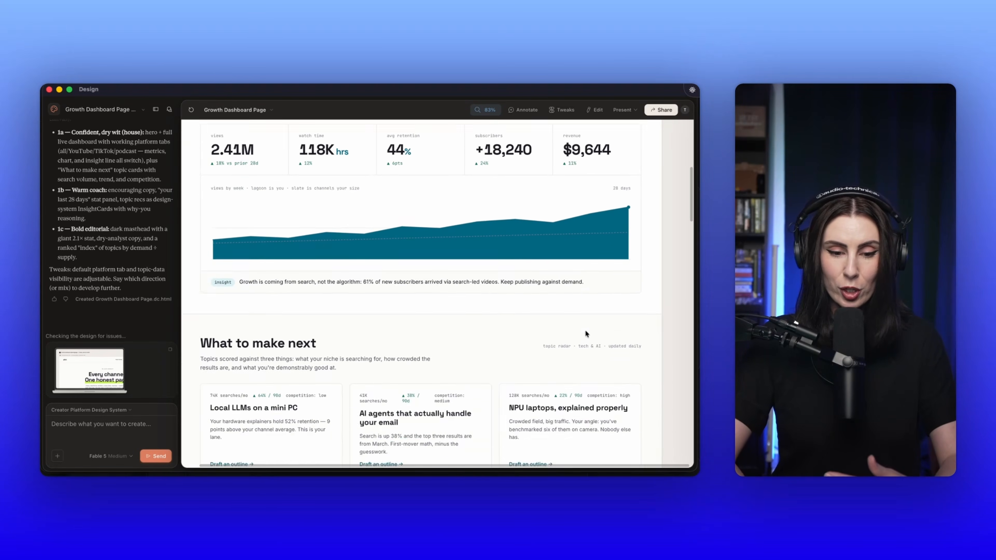
scroll(586, 330, "down", 4)
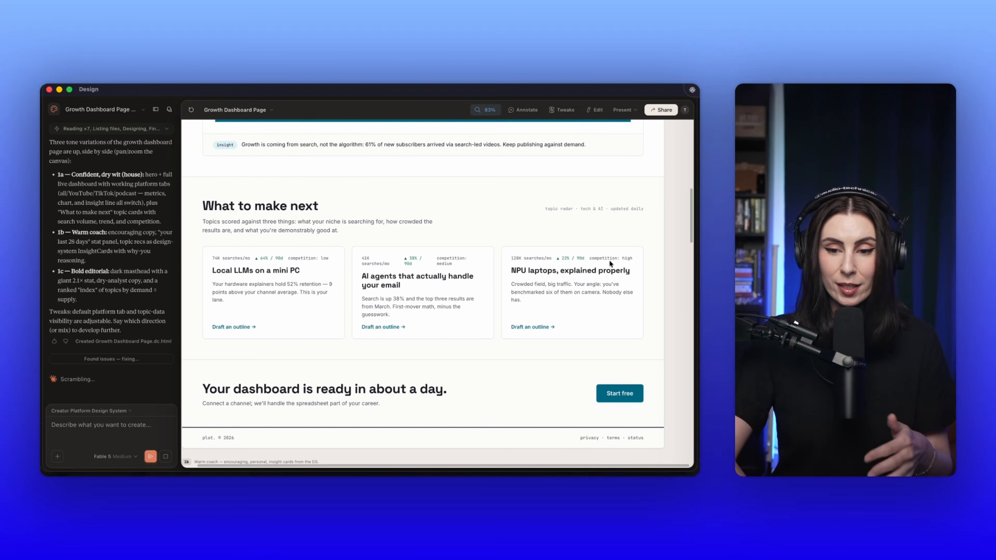
scroll(595, 301, "down", 10)
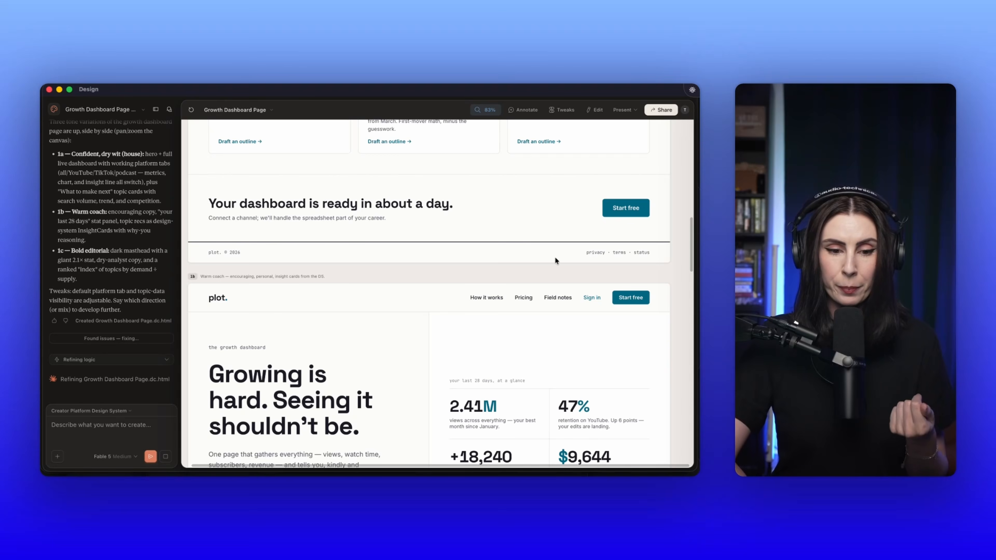
Step: Review the warm coach variation (1b), including its hero, channel stats, three topic ideas and sample dashboard quote
scroll(554, 260, "down", 8)
scroll(554, 261, "up", 1)
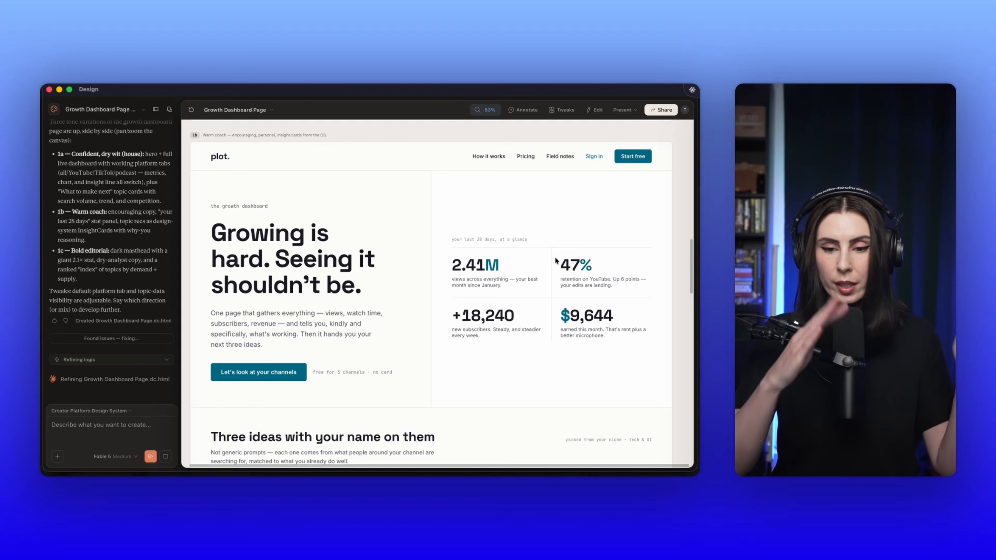
scroll(626, 331, "down", 3)
scroll(626, 331, "down", 5)
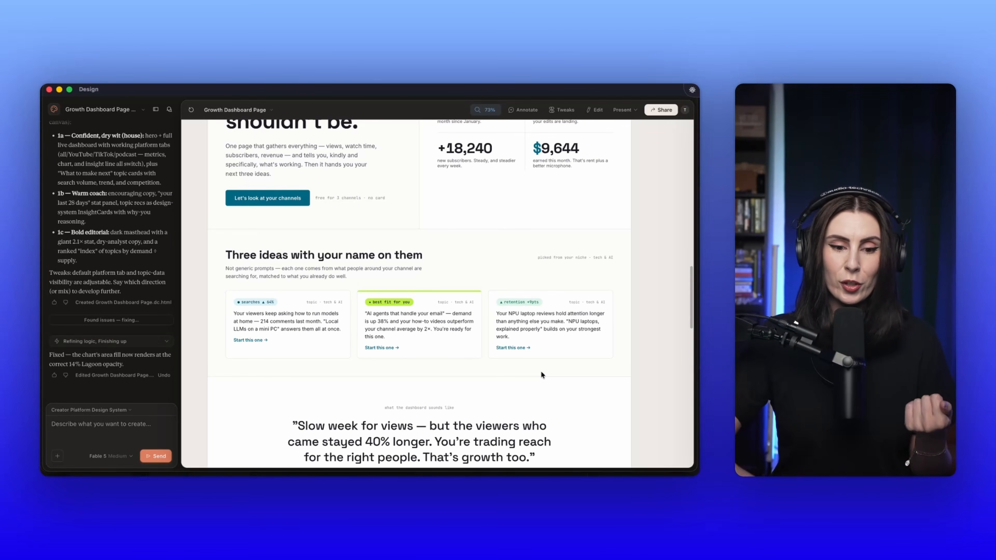
scroll(541, 371, "down", 5)
scroll(539, 371, "down", 3)
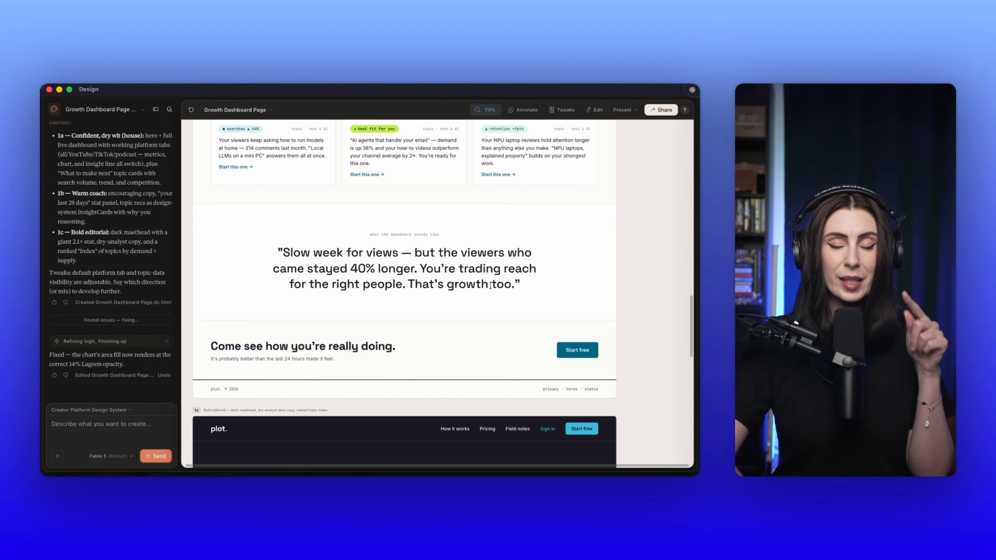
scroll(490, 285, "down", 3)
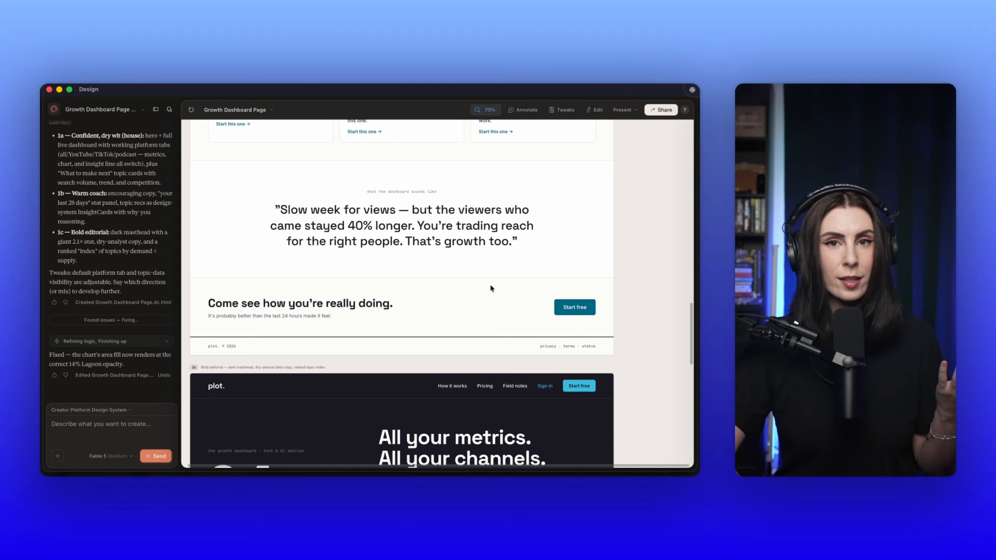
Step: Review the bold editorial variation (1c), including its dark masthead, dashboard chart and ranked topic index
scroll(491, 286, "down", 8)
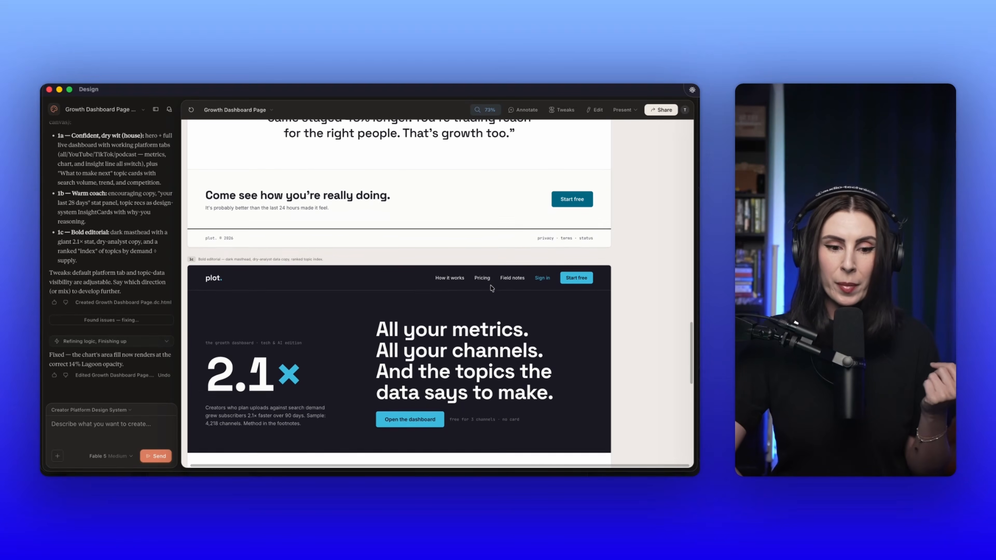
scroll(490, 285, "down", 3)
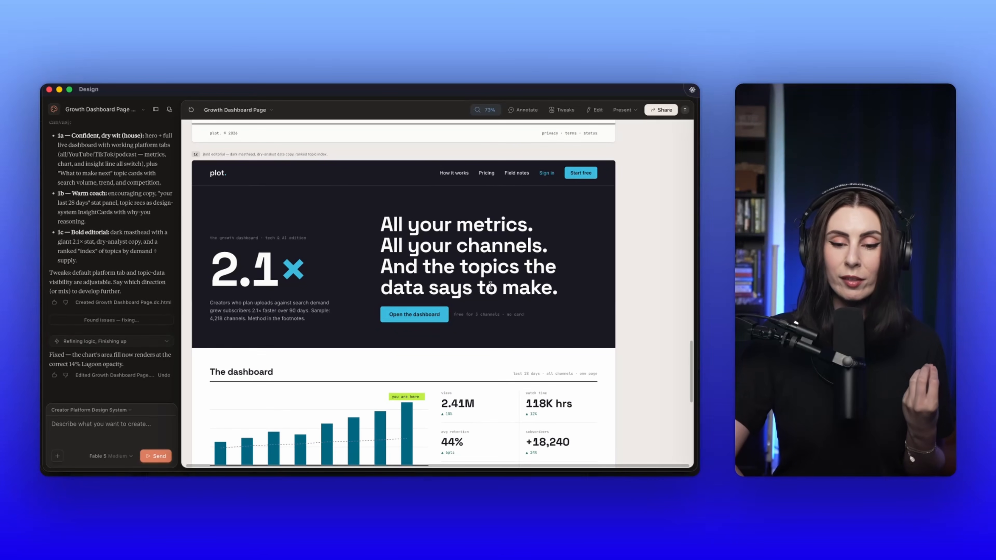
scroll(490, 286, "down", 1)
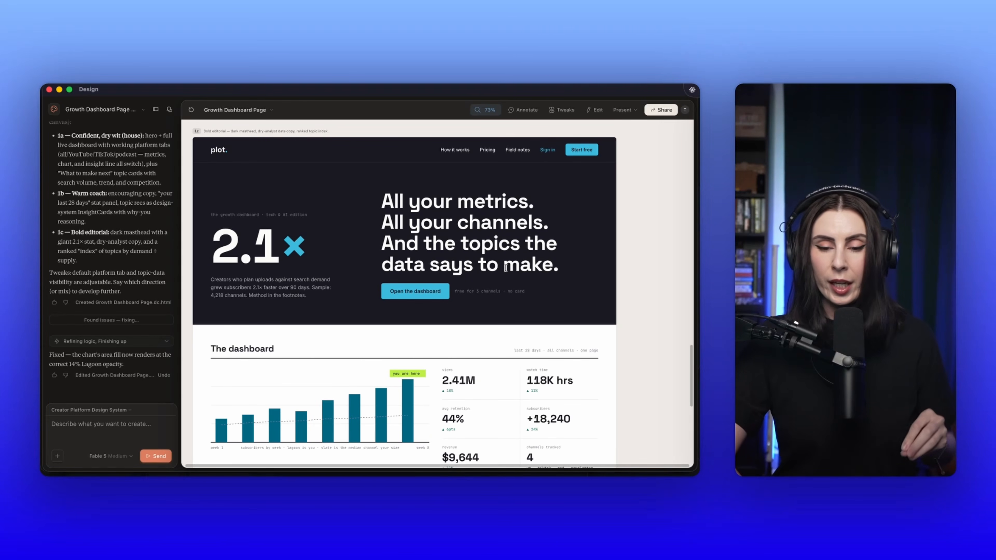
scroll(505, 268, "down", 1)
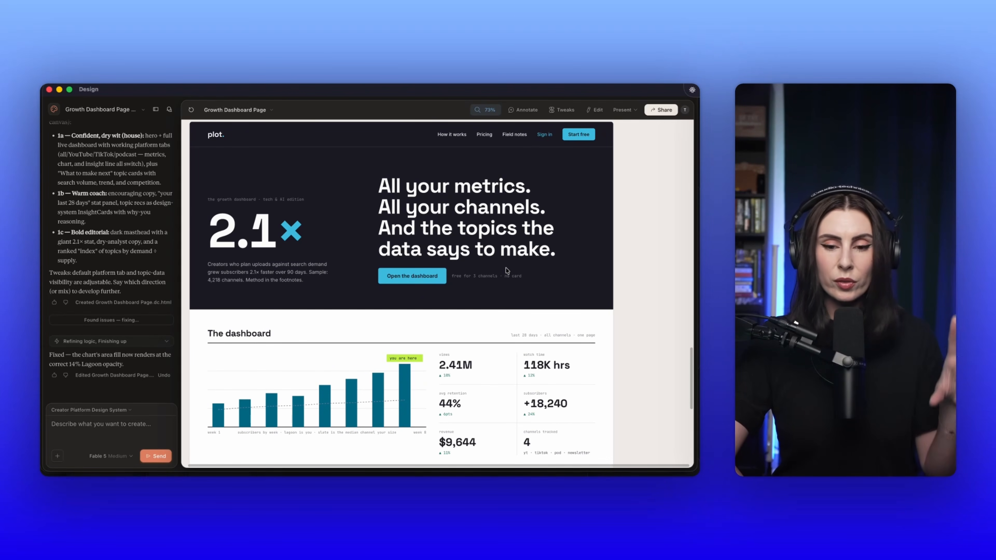
scroll(507, 270, "down", 1)
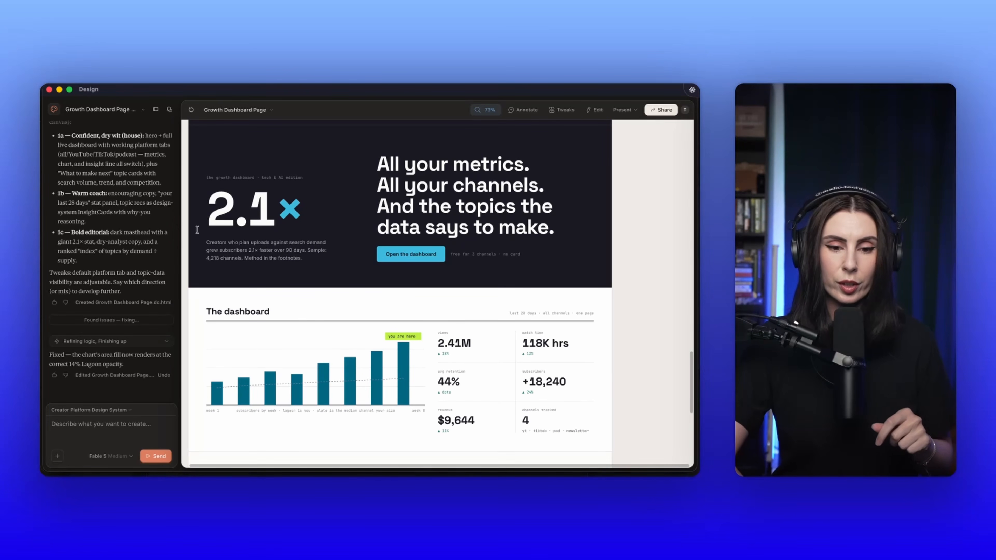
scroll(330, 250, "down", 7)
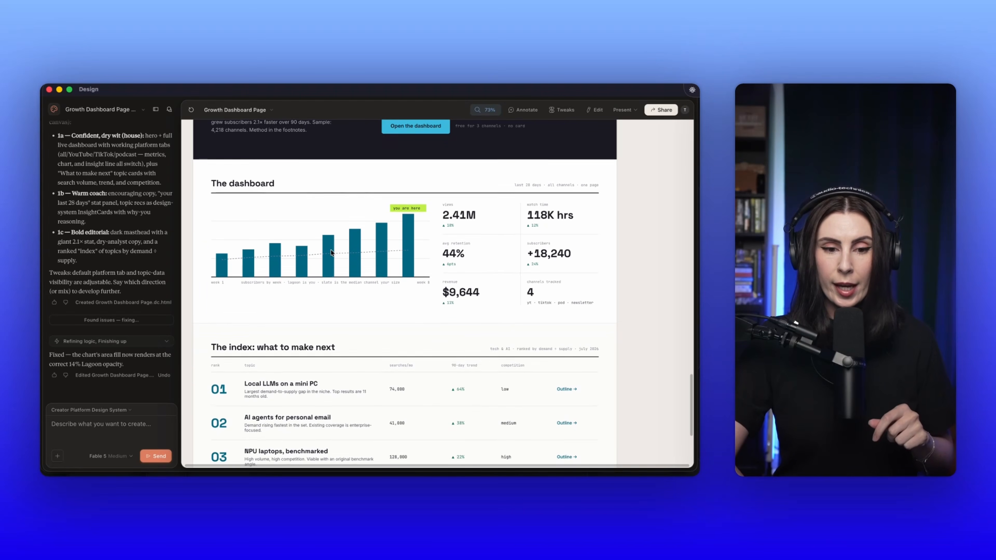
scroll(330, 253, "down", 7)
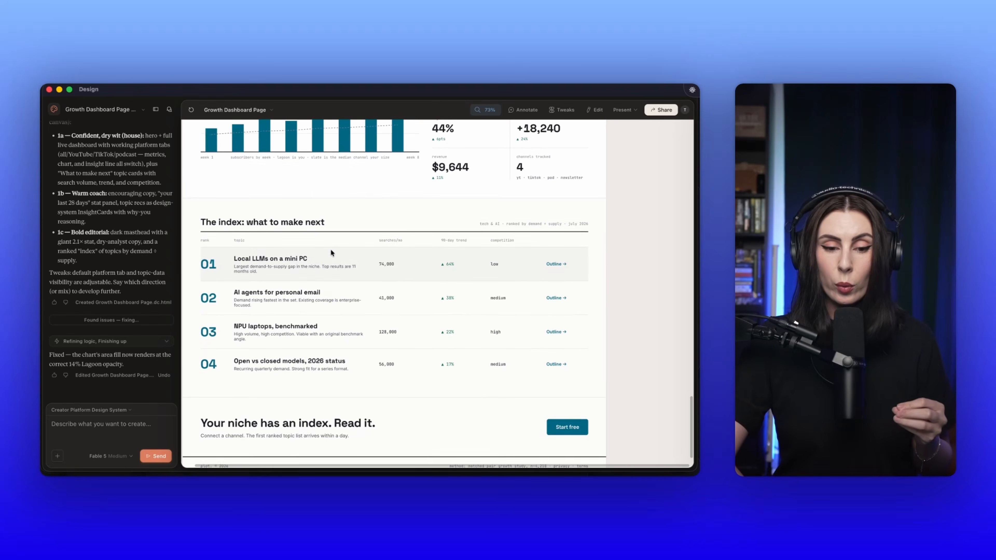
scroll(330, 253, "down", 2)
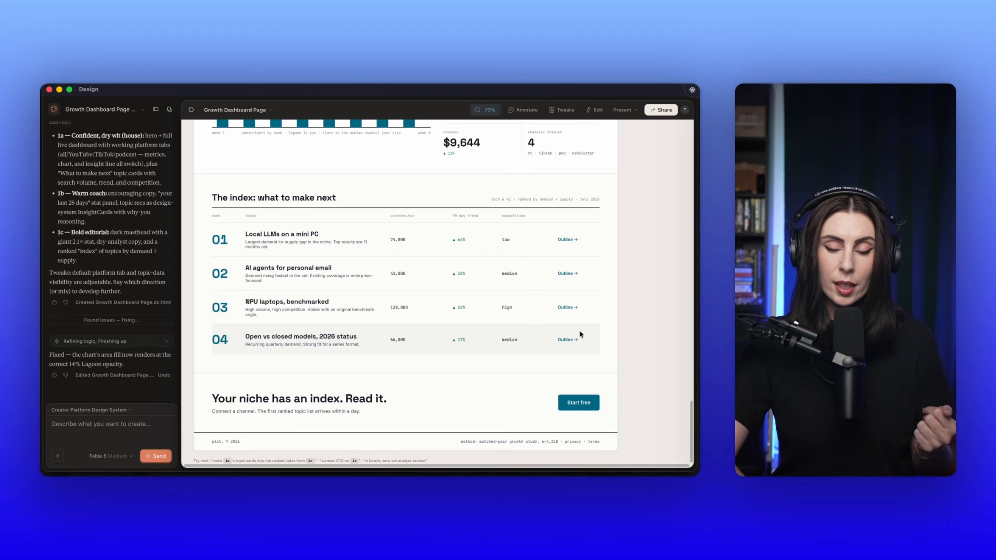
scroll(412, 295, "down", 5)
Step: Compare the three page variations at 40% zoom, looking at how 1c's topic index differs from the sections in 1b and 1a
scroll(411, 295, "up", 5)
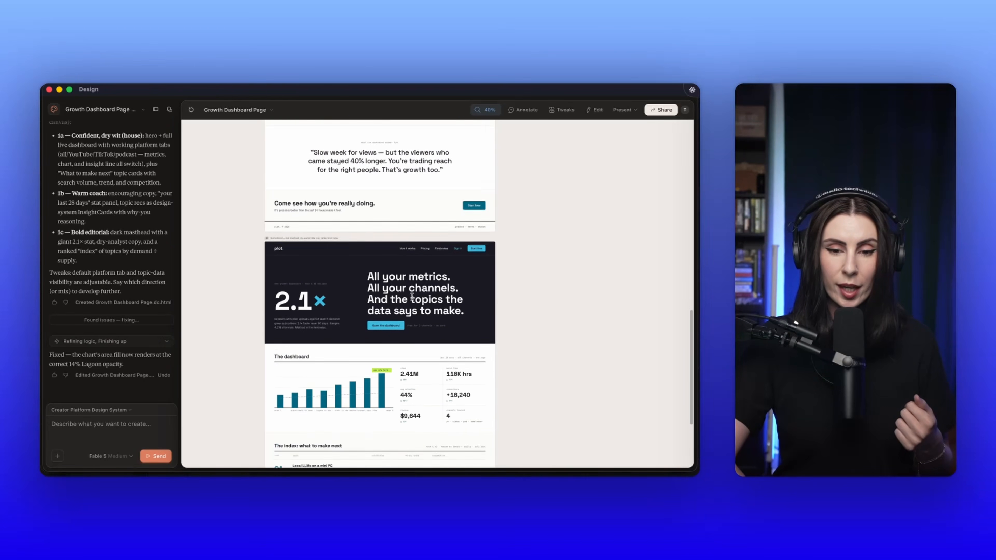
scroll(411, 296, "up", 10)
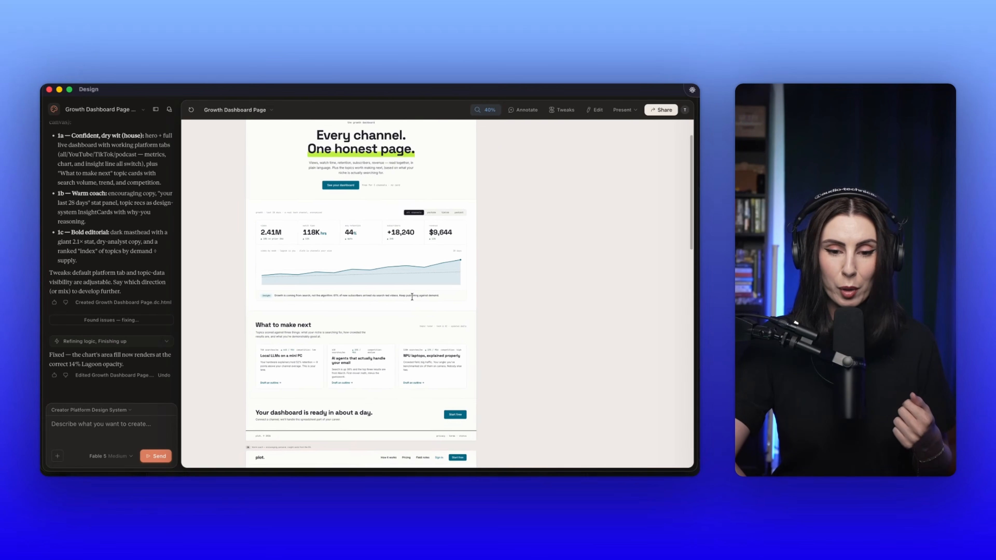
scroll(412, 297, "up", 4)
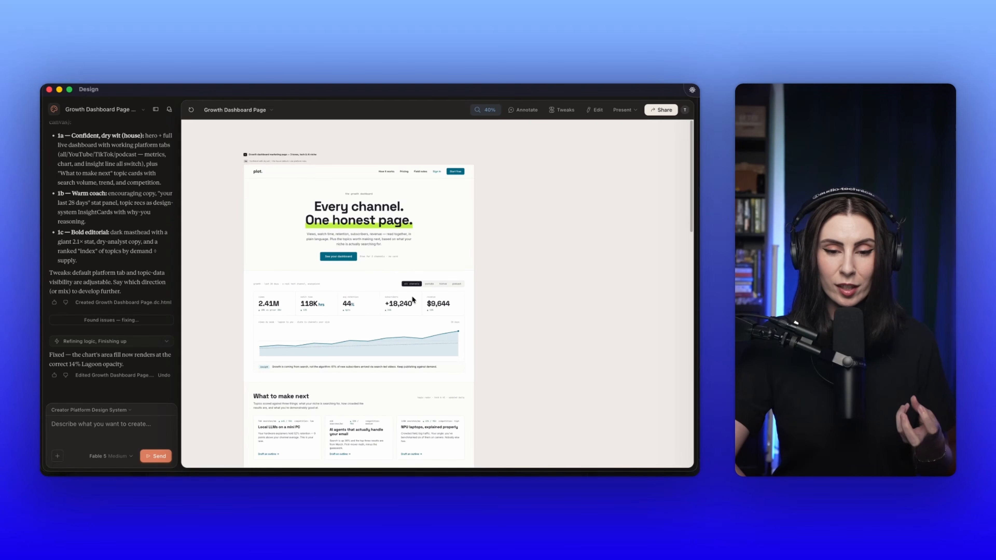
scroll(413, 299, "down", 15)
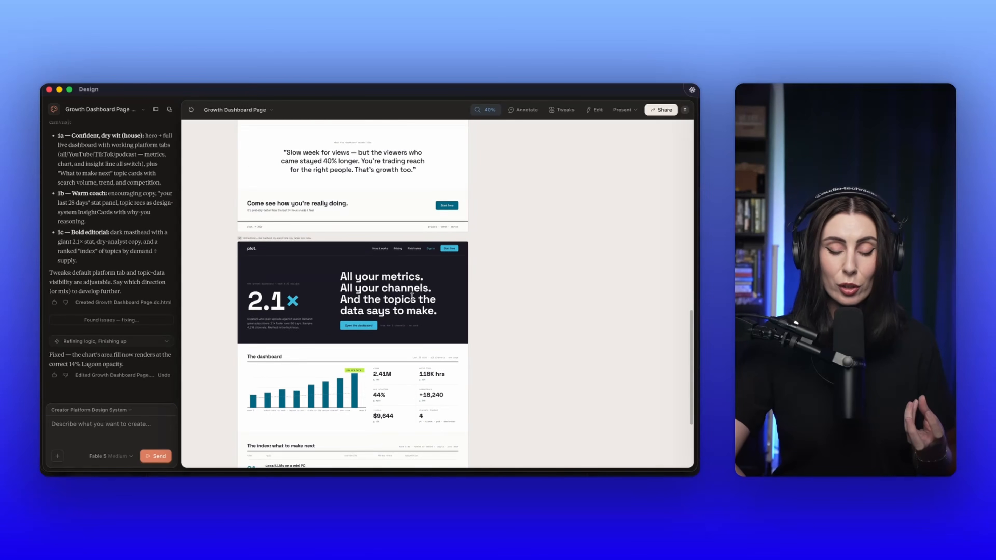
scroll(412, 295, "down", 6)
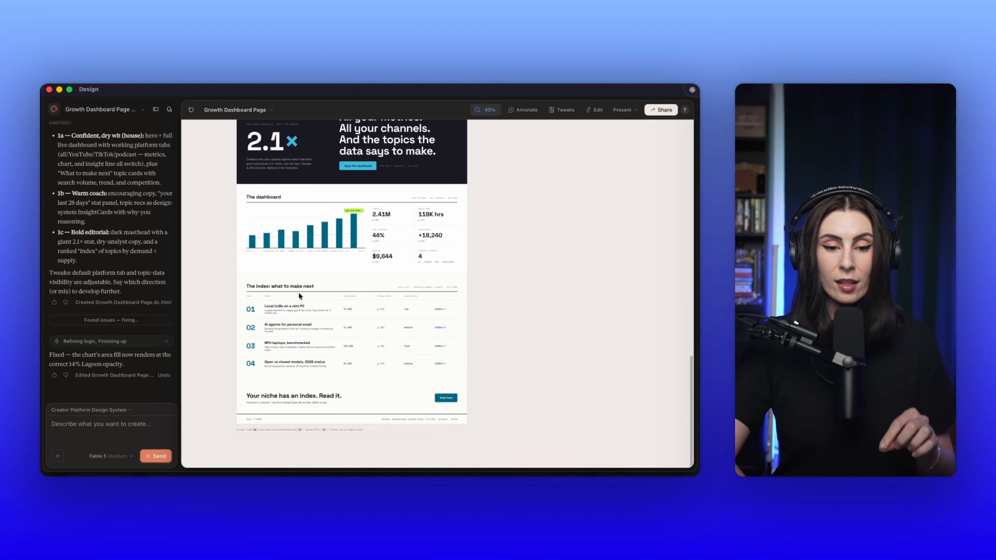
left_click_drag(315, 285, 240, 288)
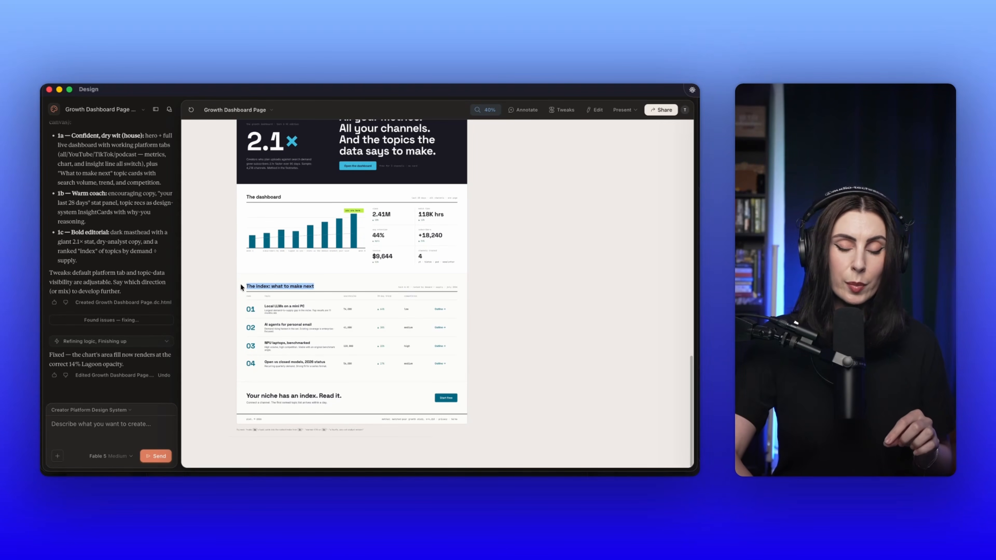
scroll(231, 333, "up", 12)
scroll(231, 332, "up", 5)
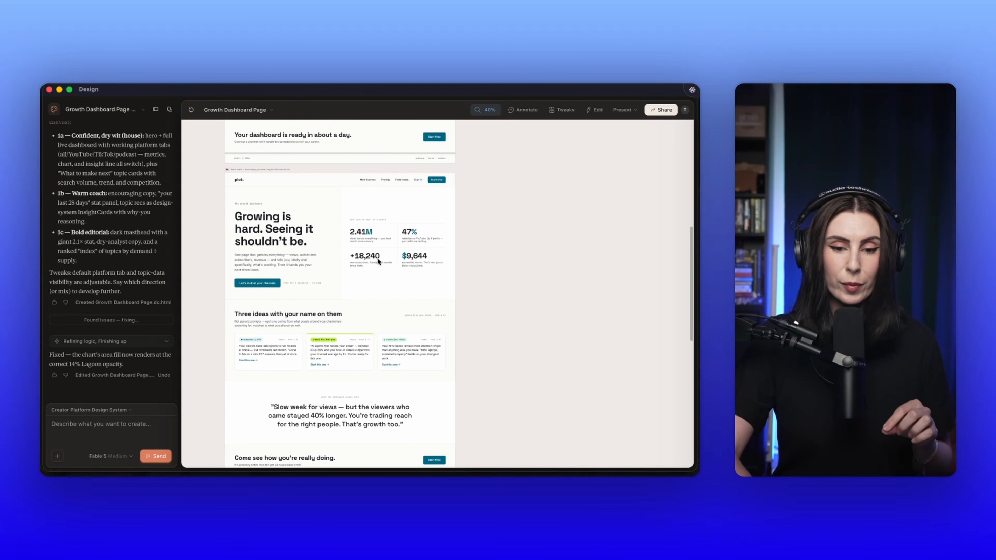
scroll(310, 267, "up", 13)
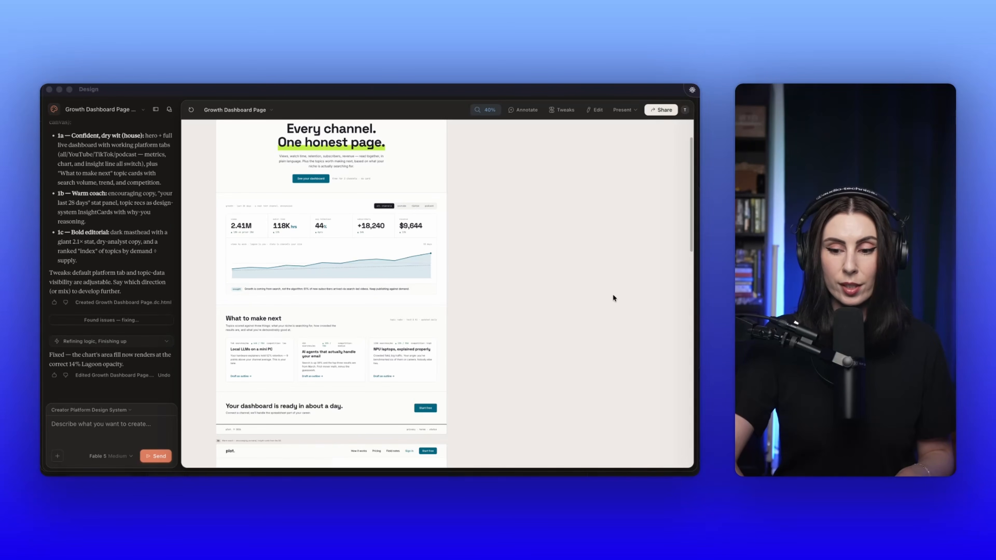
scroll(463, 321, "up", 3)
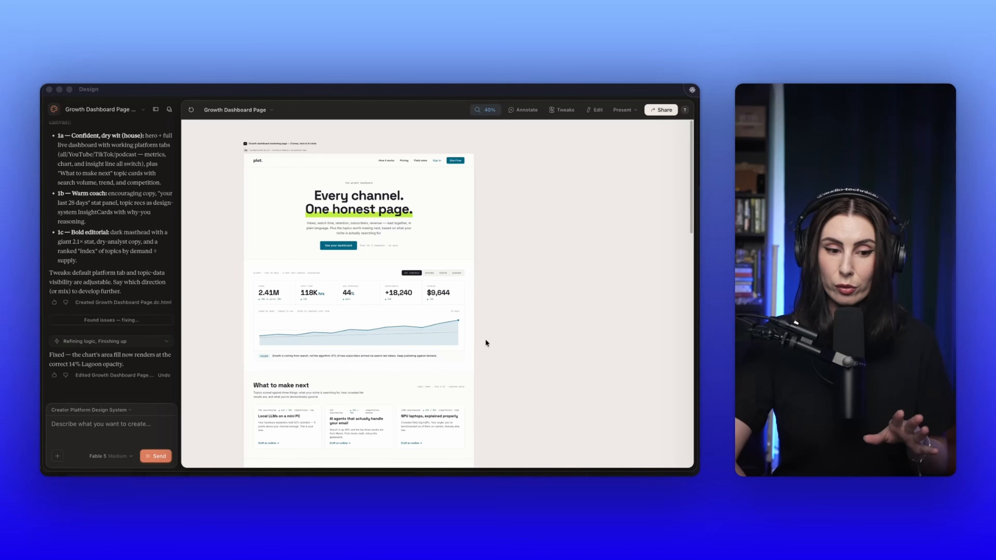
Step: Send a prompt to take 1a and prepare all the assets to give to Claude so it can start working and actually code the page
left_click(95, 434)
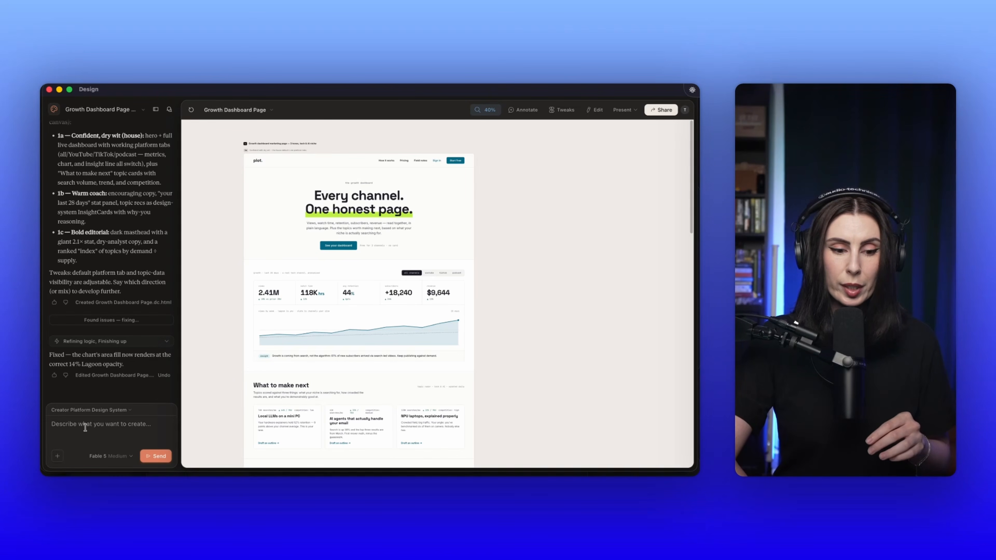
type("Take 1a")
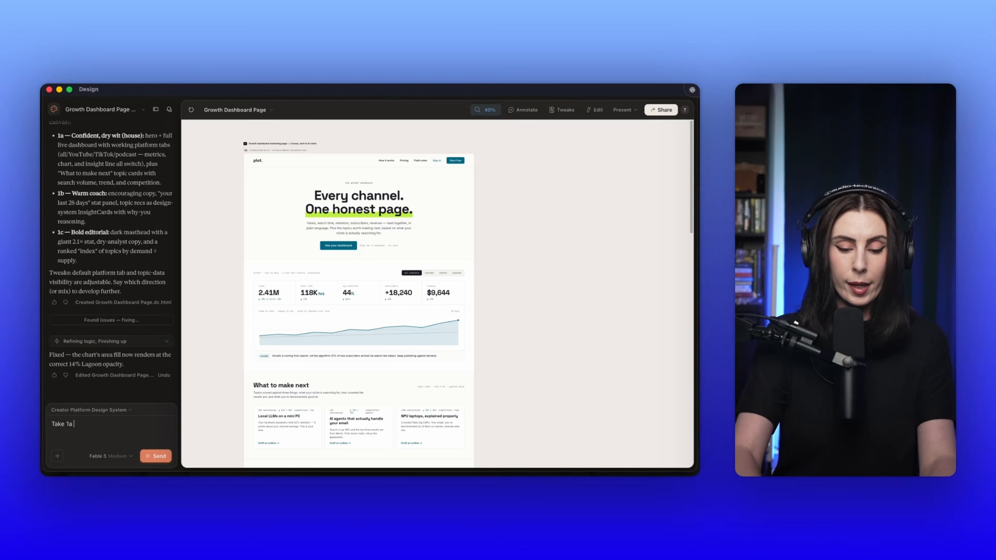
key("fn")
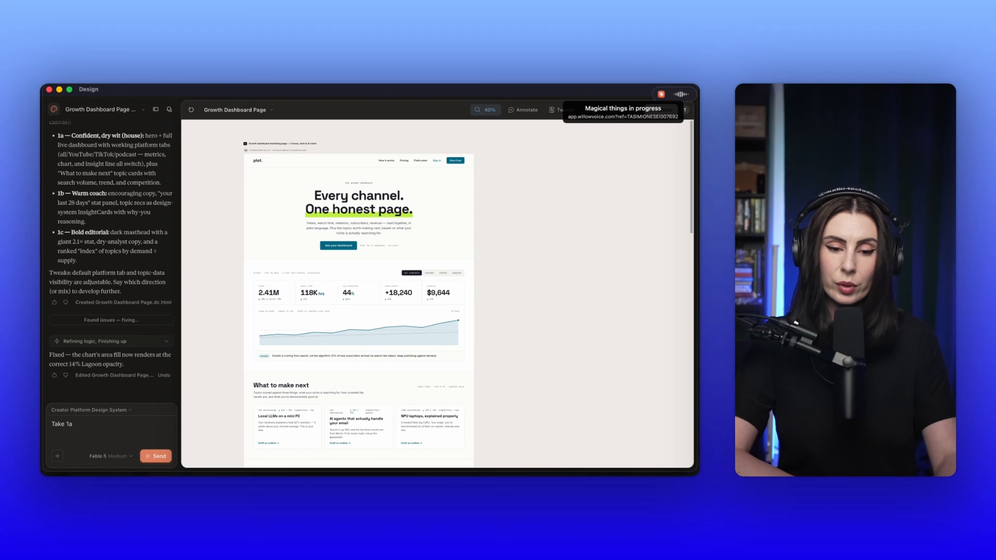
key("Return")
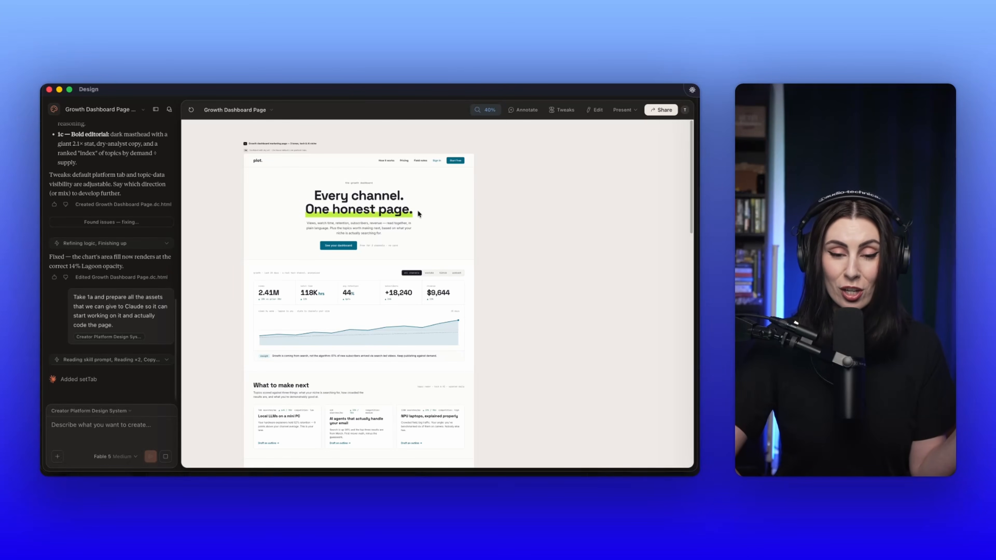
Step: Examine the export options for the design, including more formats and apps and the choice to connect more destinations
scroll(411, 210, "down", 2)
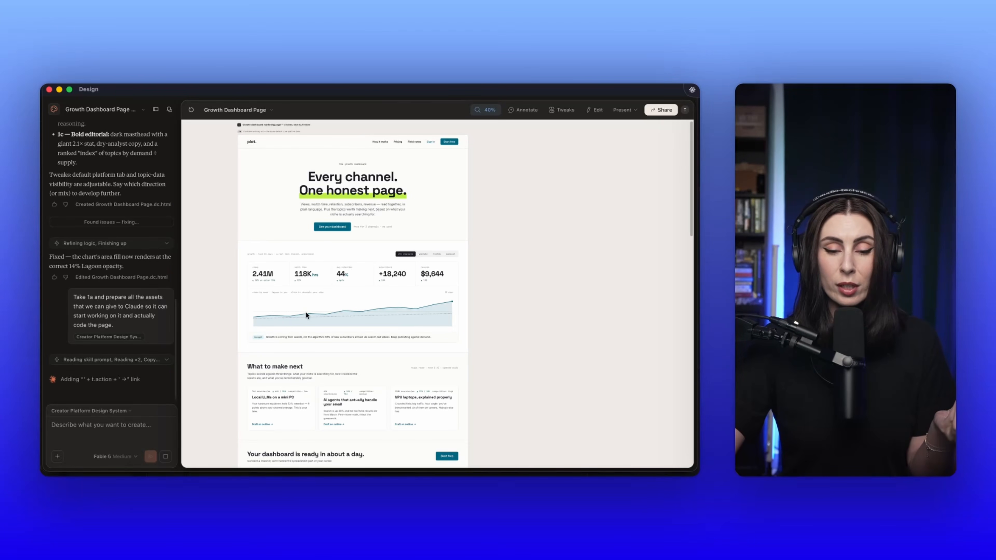
scroll(306, 314, "up", 3)
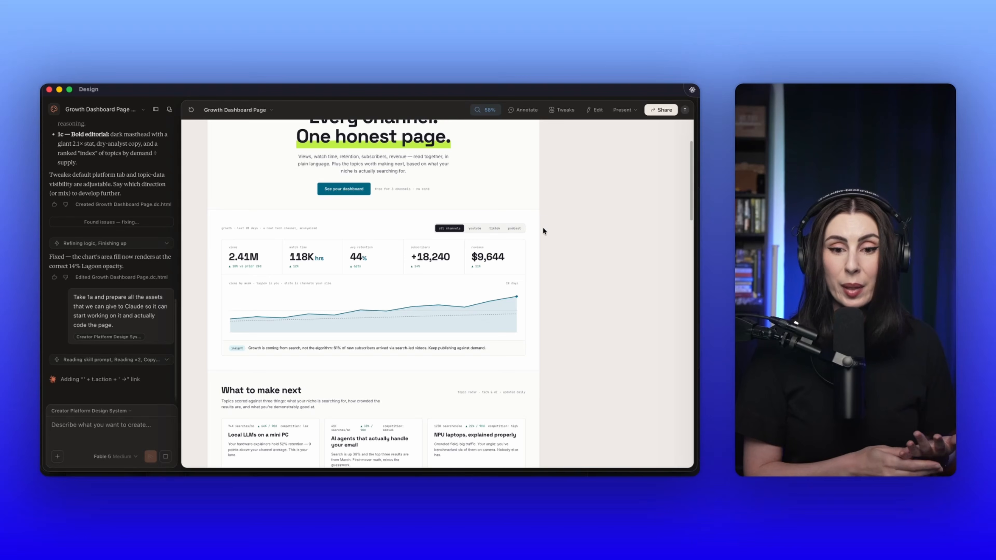
scroll(542, 226, "up", 4)
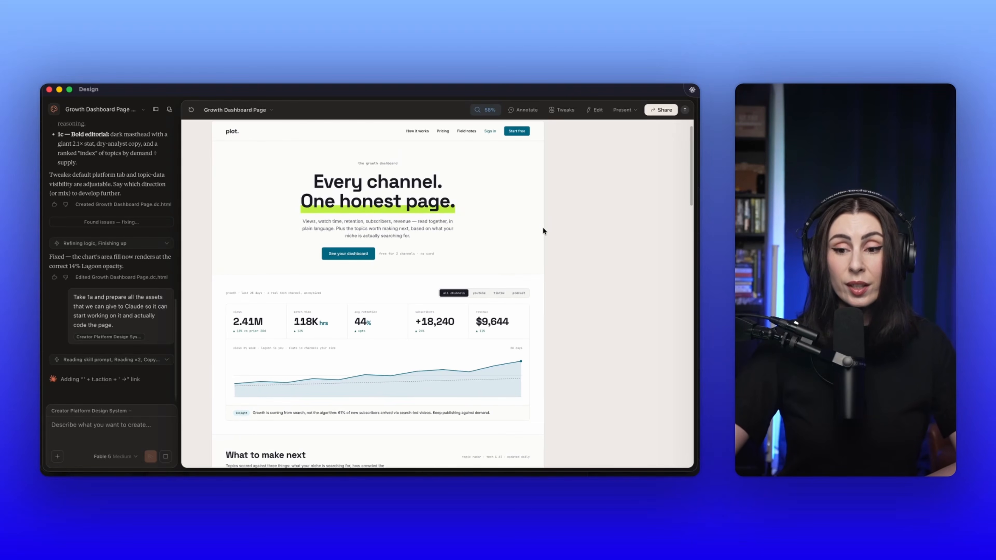
left_click(662, 111)
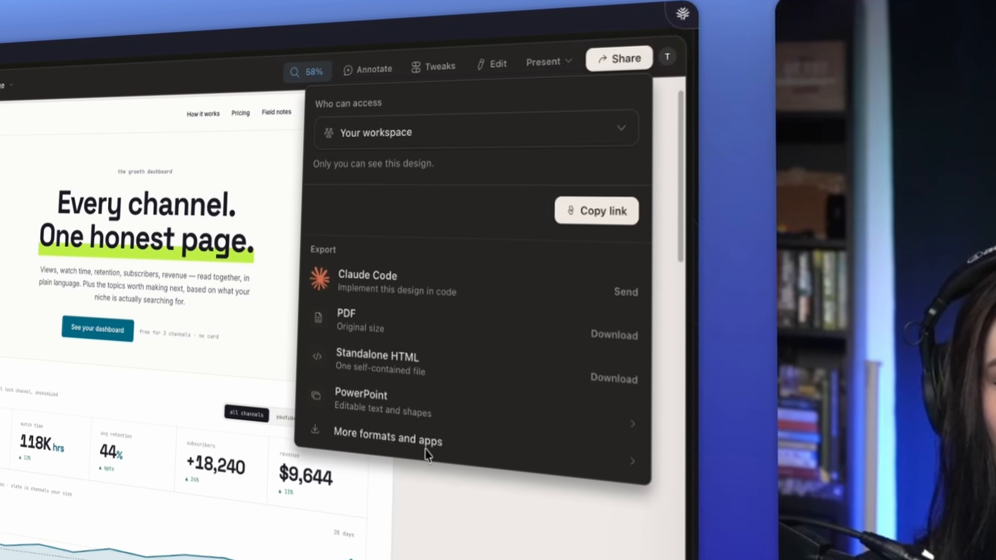
left_click(420, 442)
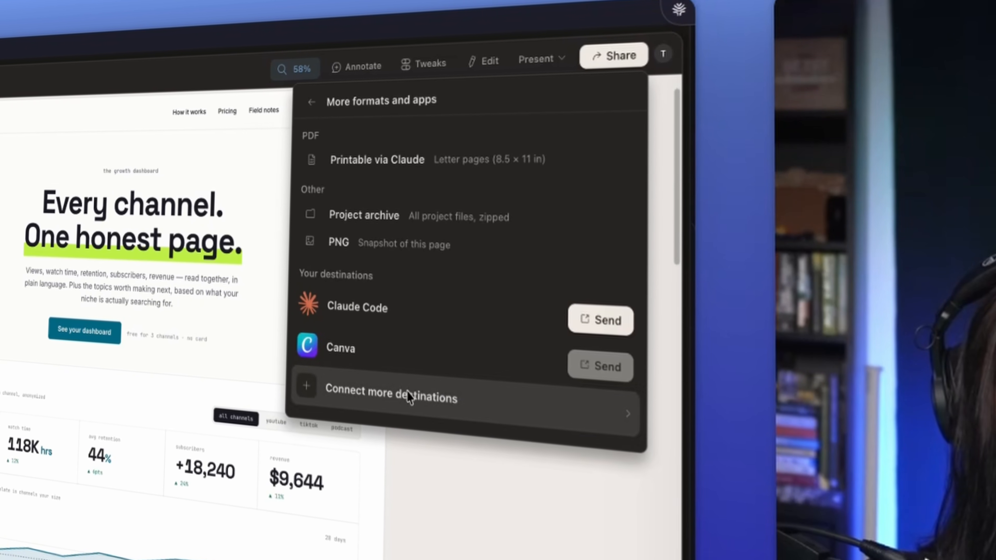
left_click(406, 393)
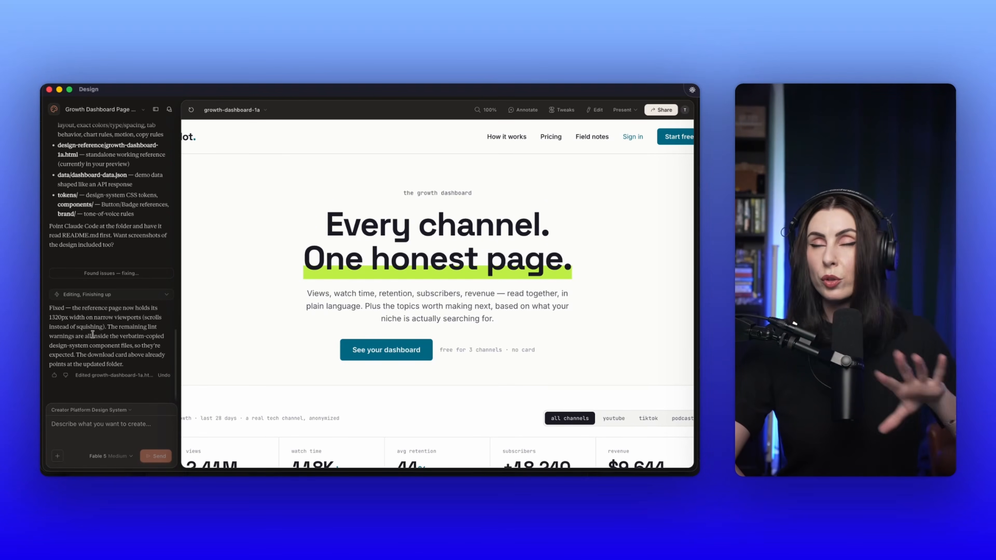
Step: Download the Growth dashboard handoff (1a) as Growth Dashboard Page Design.zip into Downloads and open its design_handoff_growth_dashboard folder
scroll(93, 333, "up", 5)
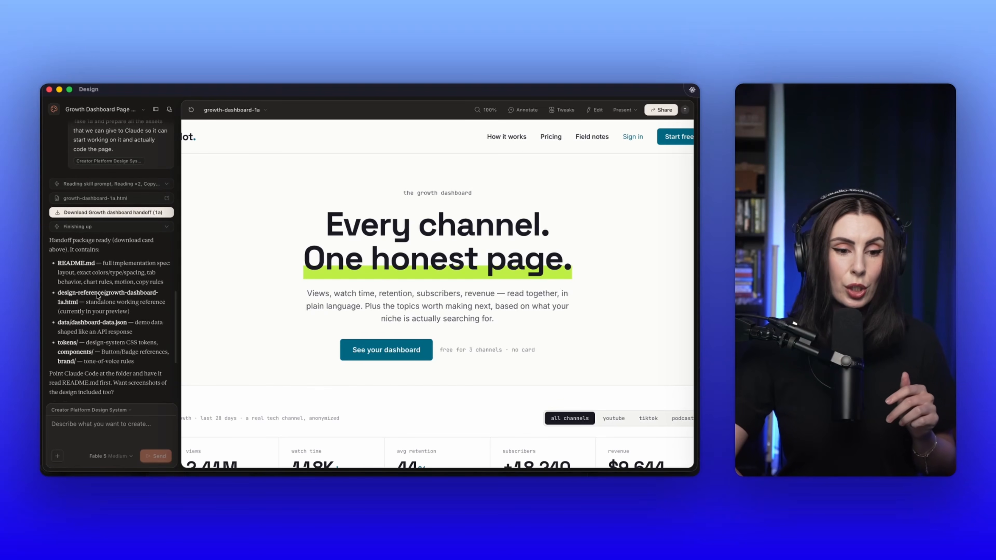
left_click(110, 213)
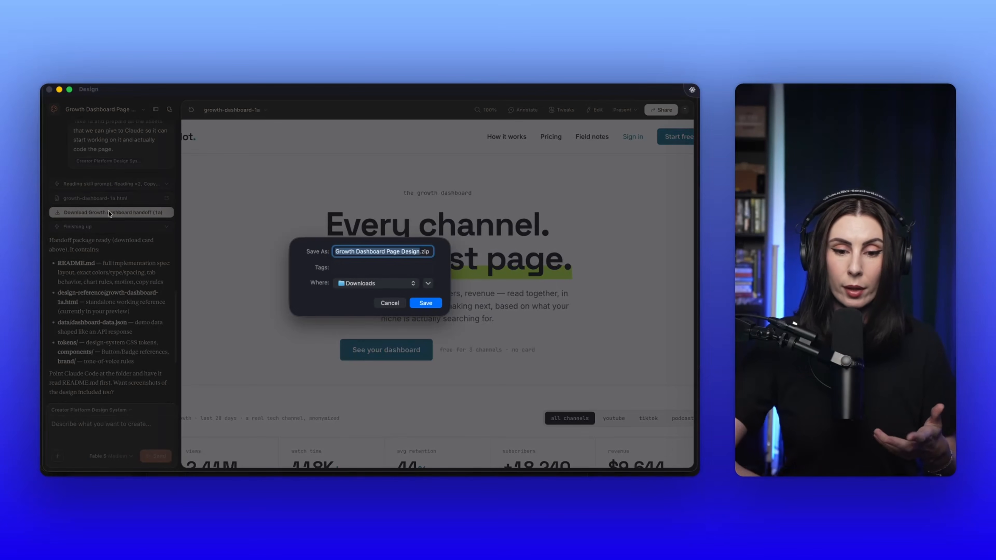
left_click(422, 305)
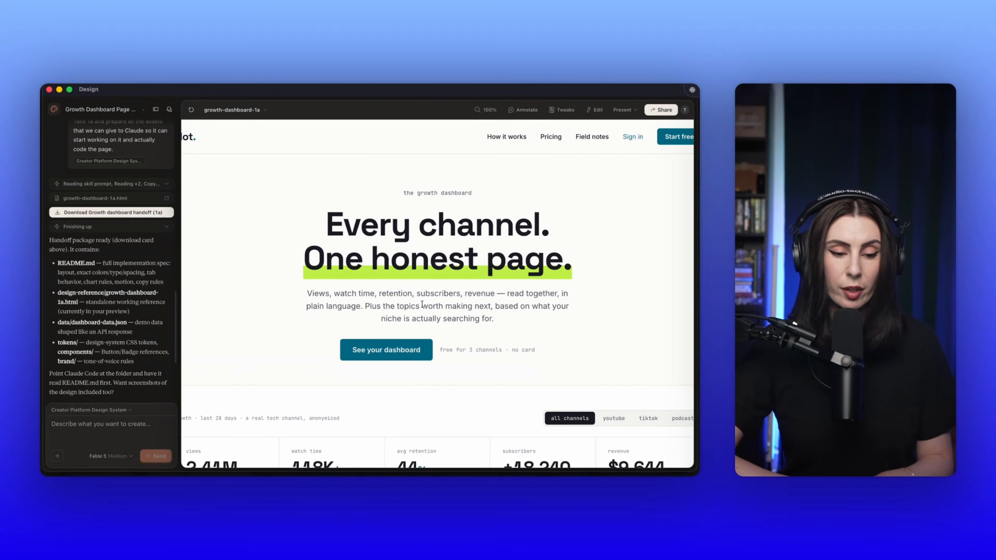
double_click(375, 240)
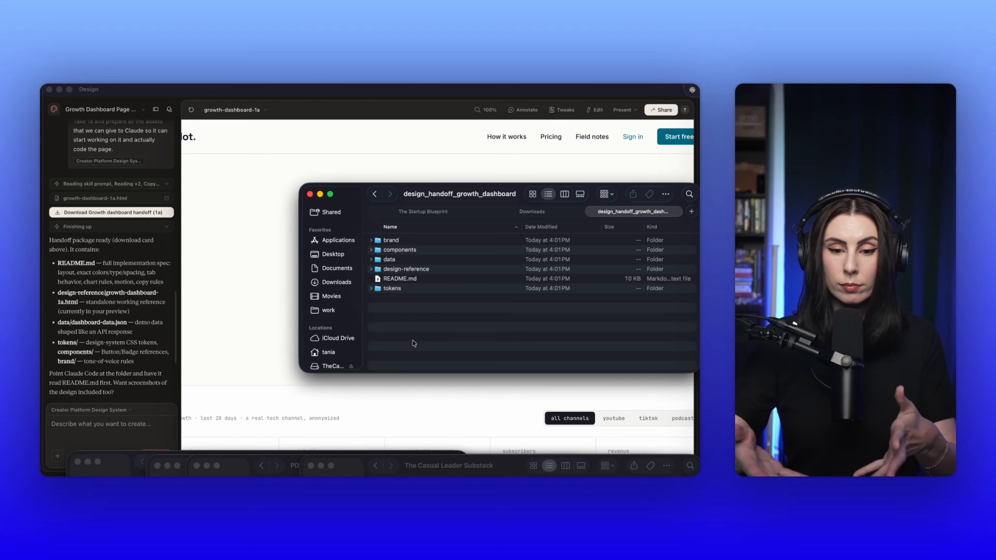